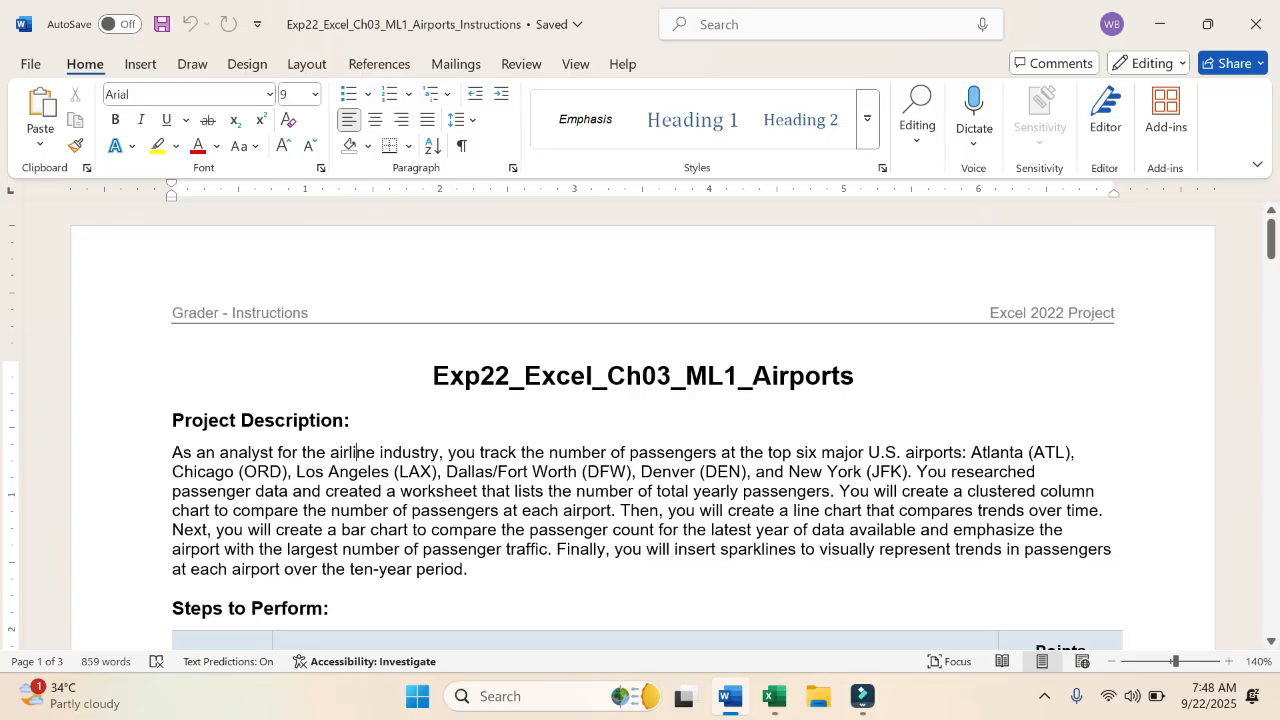
# - Highlight in yellow the clustered column chart sentence and the phrase "will create a line chart that compares trends over time" in the project description
pyautogui.moveTo(838, 491); pyautogui.dragTo(612, 512)
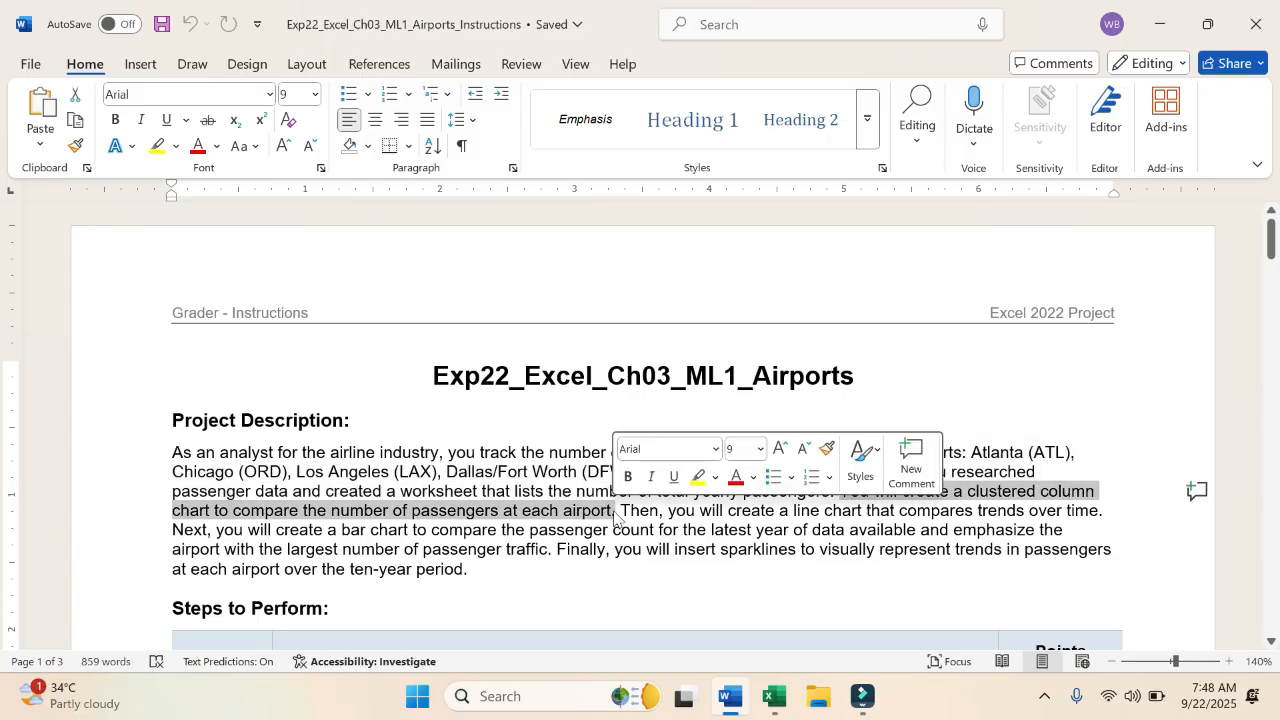
pyautogui.click(697, 480)
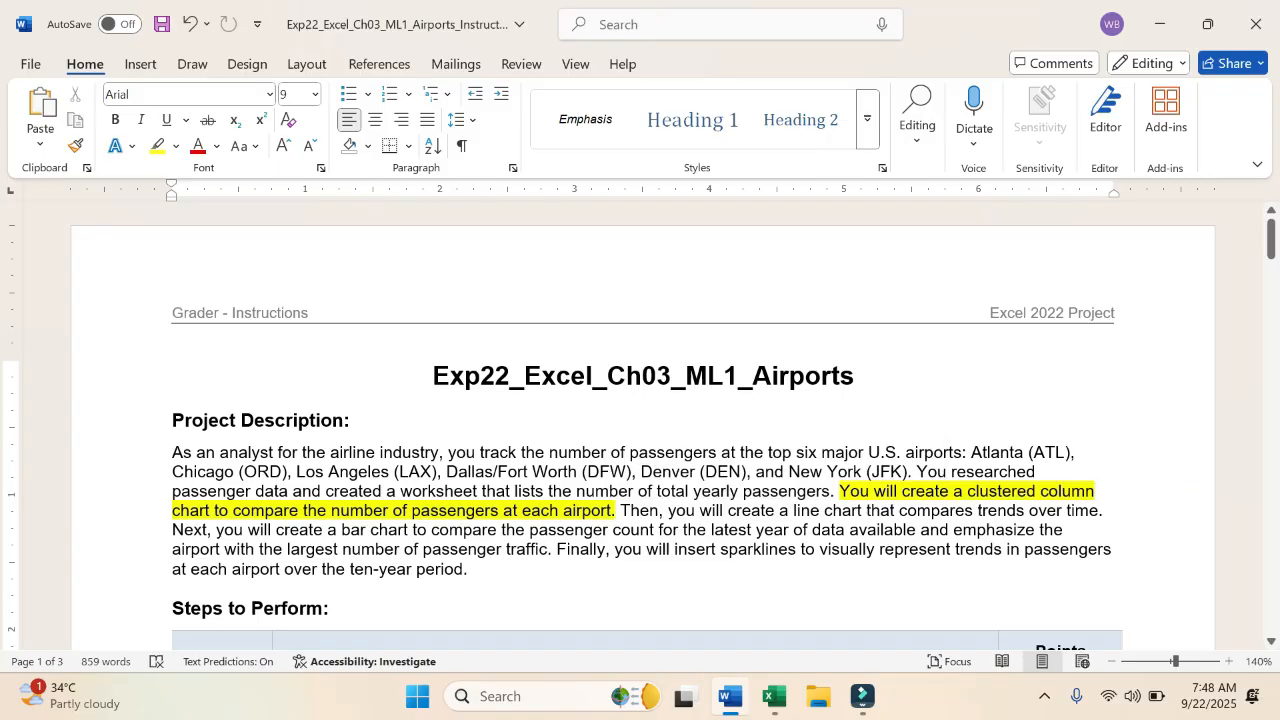
pyautogui.moveTo(700, 510); pyautogui.dragTo(1096, 512)
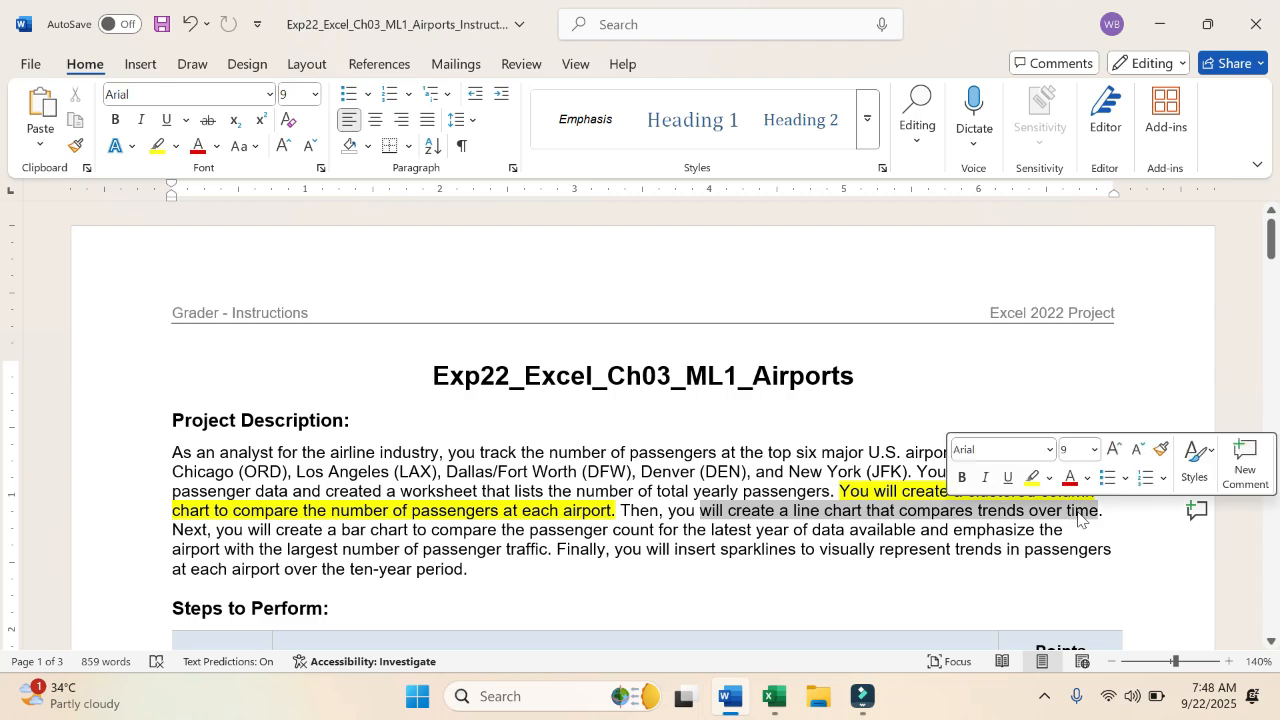
pyautogui.click(1032, 478)
pyautogui.click(1005, 530)
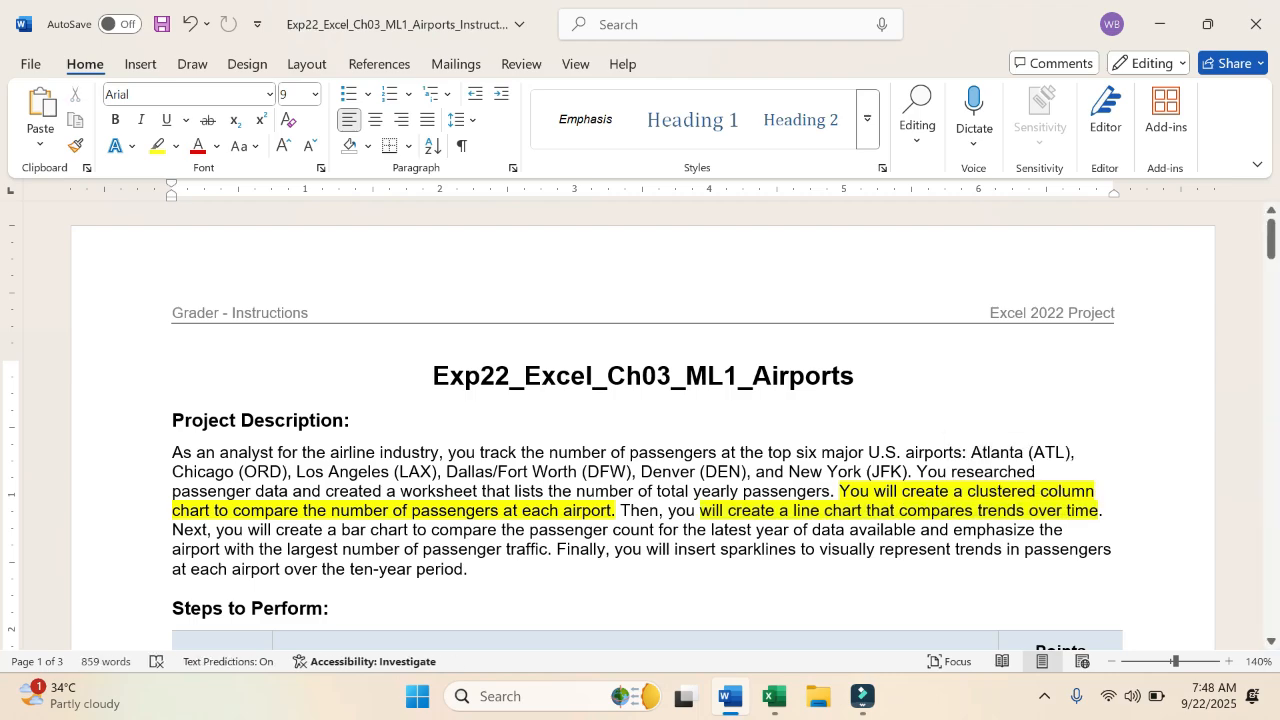
# - Highlight in yellow "create a bar chart to compare the passenger count for the latest year" and "insert sparklines to" in the project description
pyautogui.moveTo(276, 529); pyautogui.dragTo(781, 535)
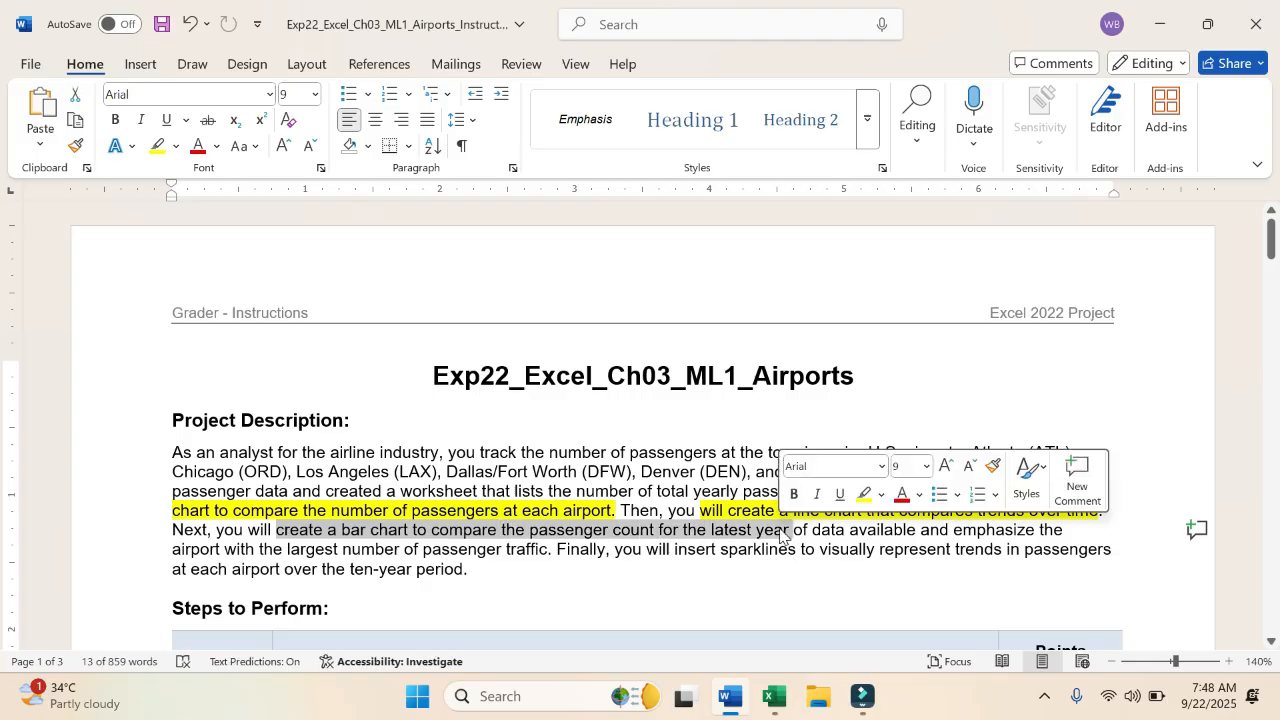
pyautogui.click(864, 495)
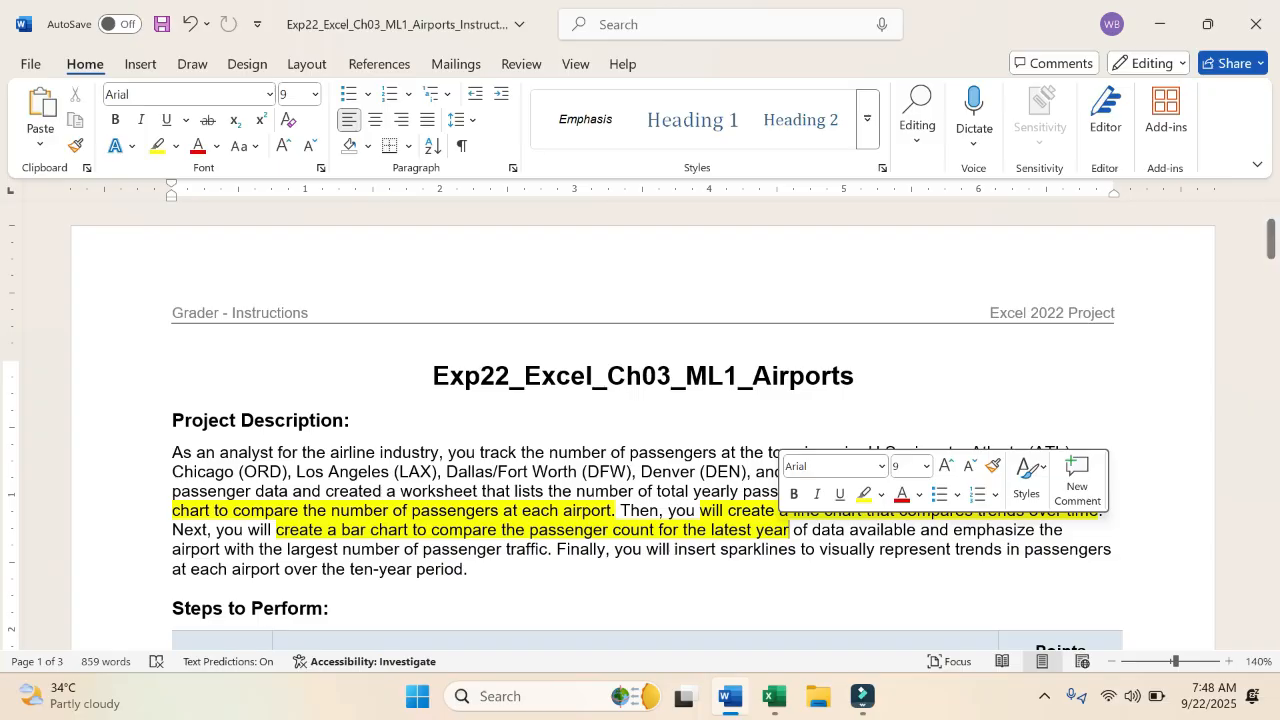
pyautogui.moveTo(676, 549); pyautogui.dragTo(813, 548)
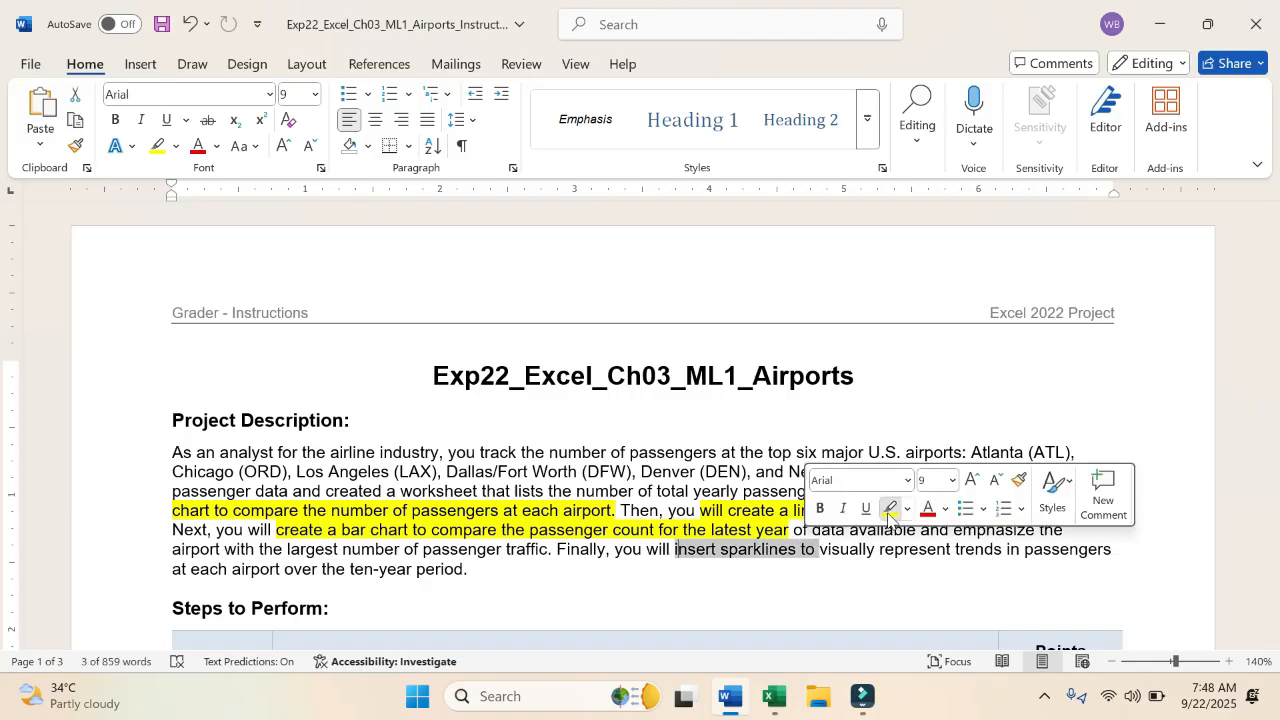
pyautogui.click(890, 508)
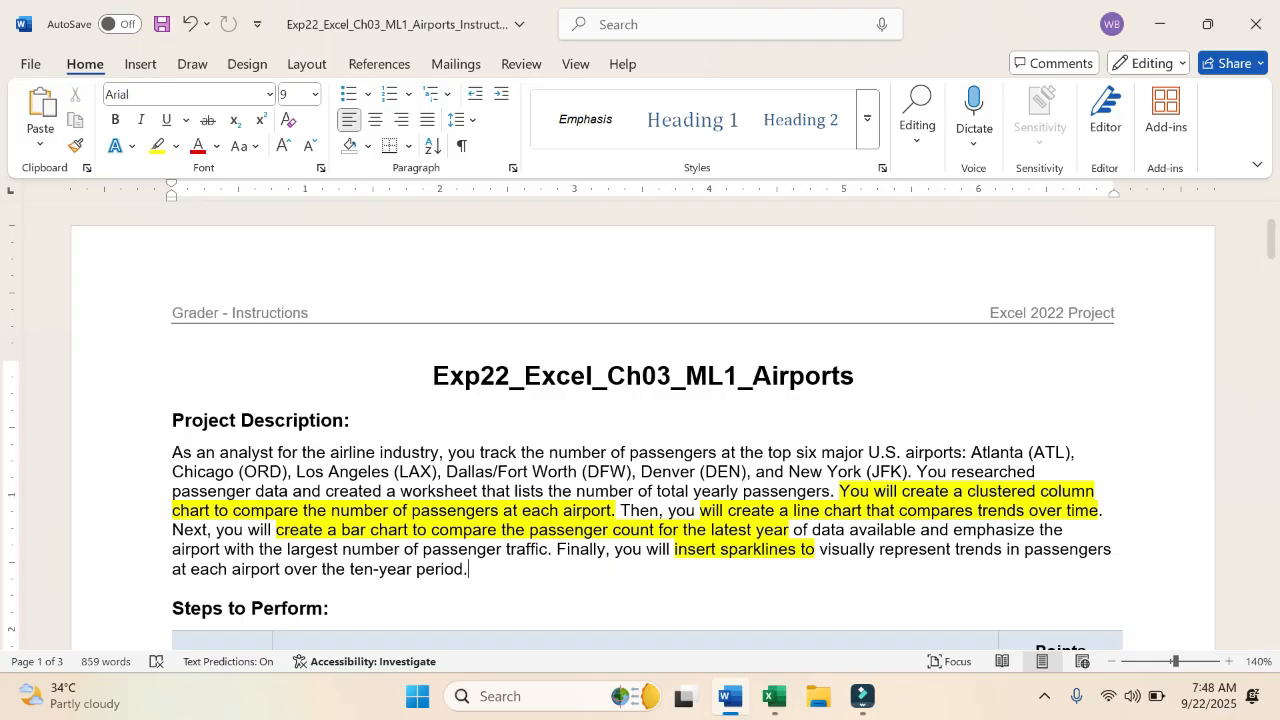
# - View the passenger data in the Excel workbook and return to the Word instructions
pyautogui.scroll(-3, 886, 569)
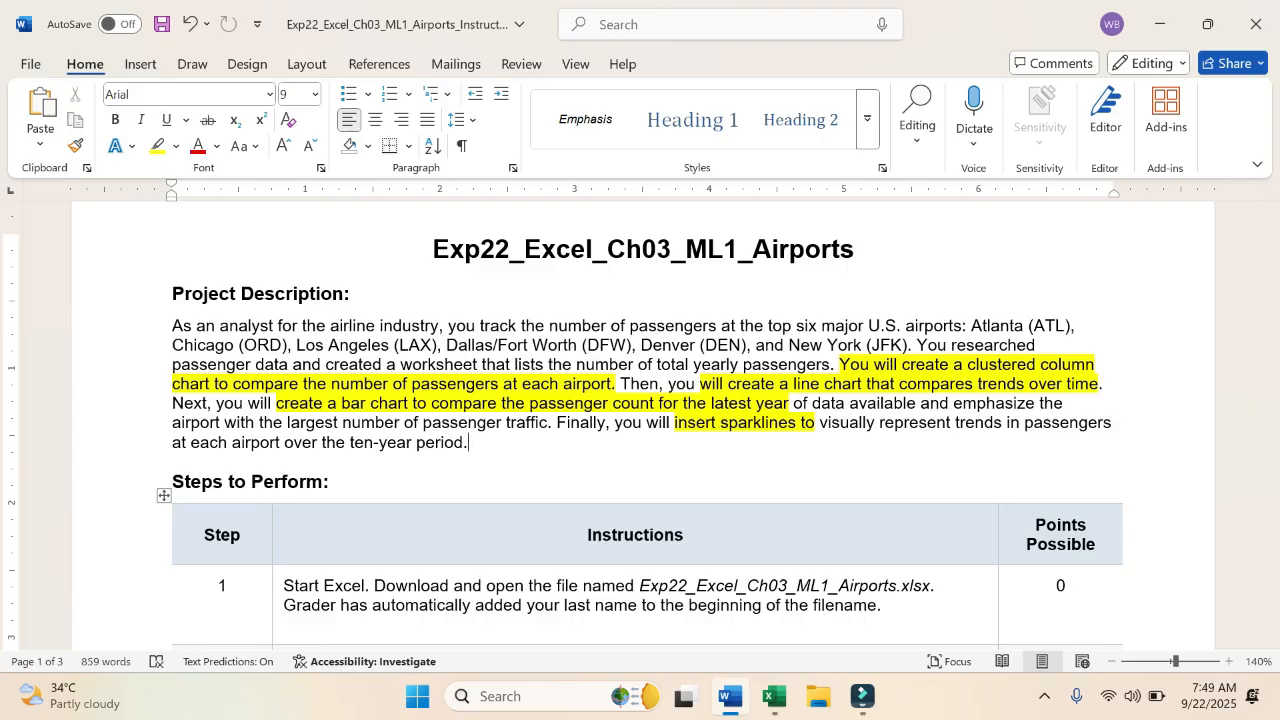
pyautogui.click(775, 697)
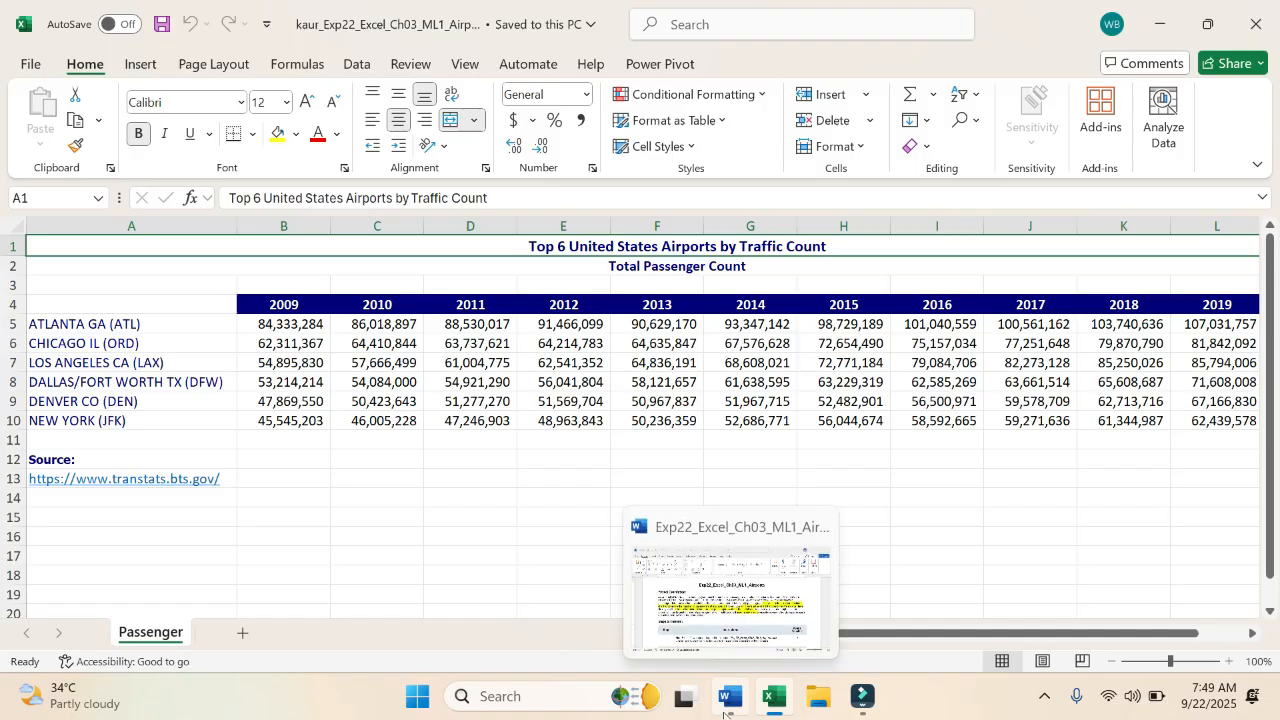
pyautogui.click(727, 705)
# - Highlight in yellow the first paragraph of step 2 and its range "A4:L10", and switch to the Excel workbook
pyautogui.scroll(-3, 589, 534)
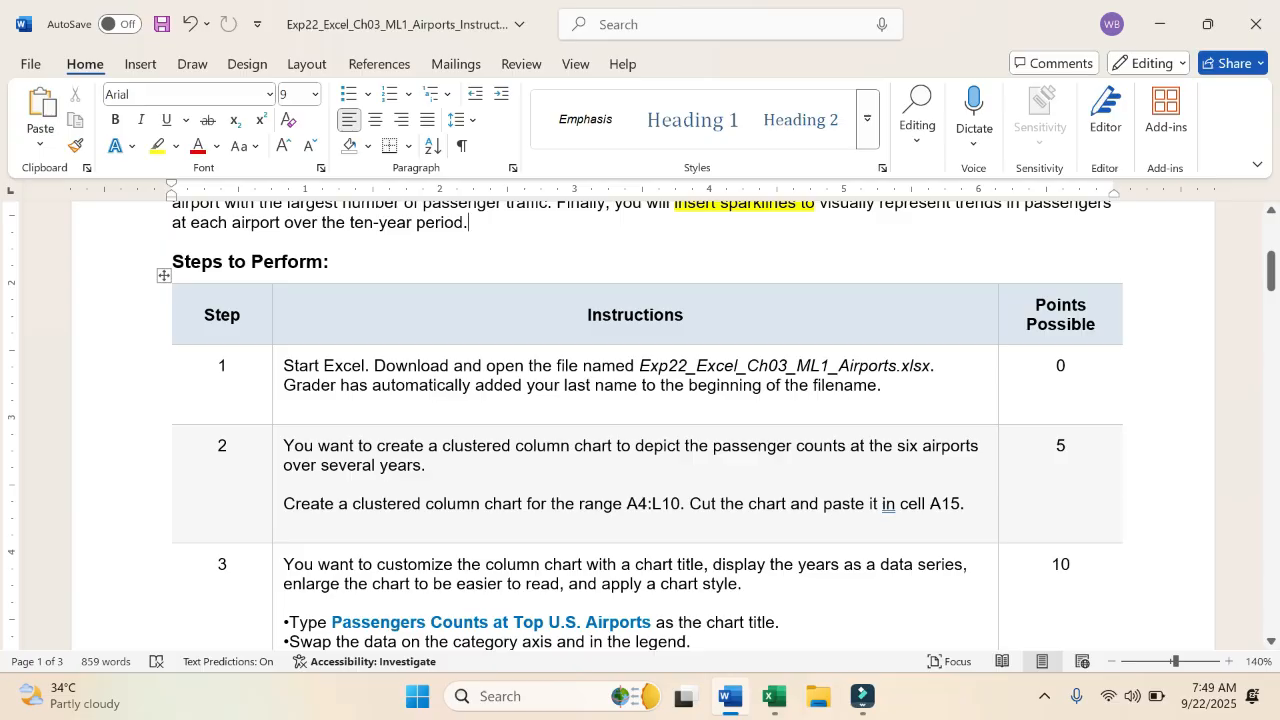
pyautogui.tripleClick(283, 445)
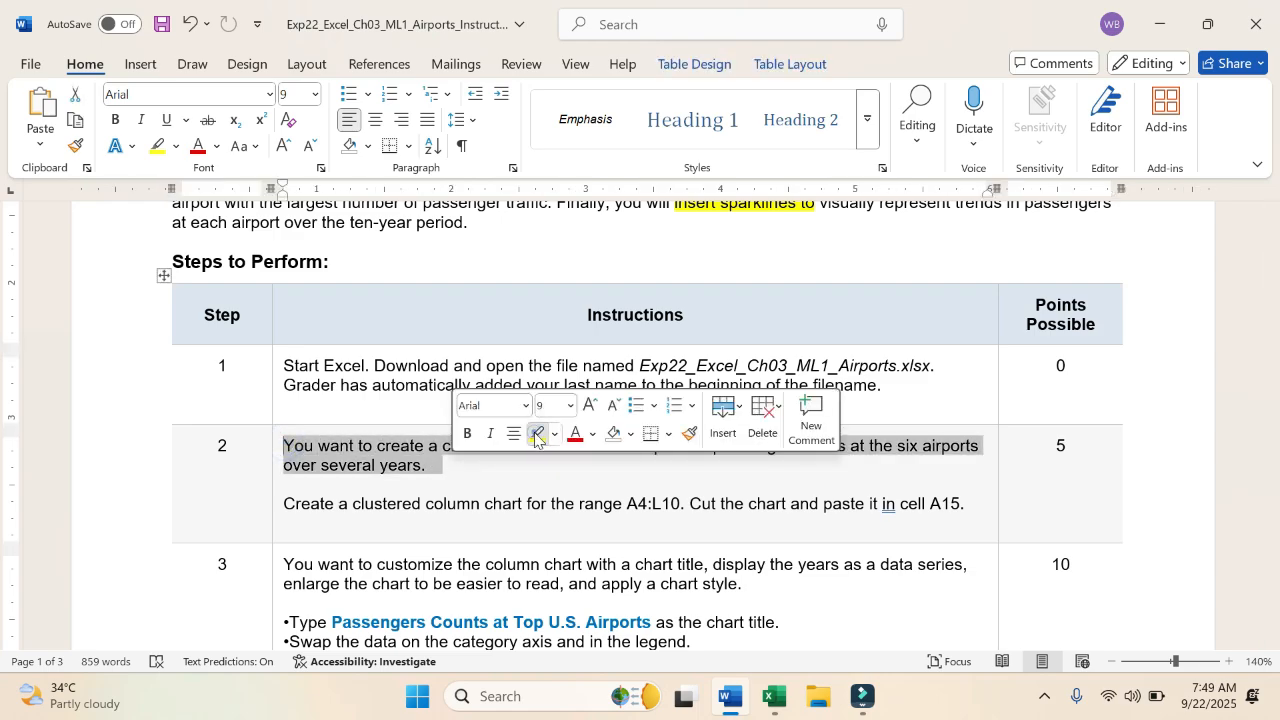
pyautogui.click(537, 435)
pyautogui.click(522, 466)
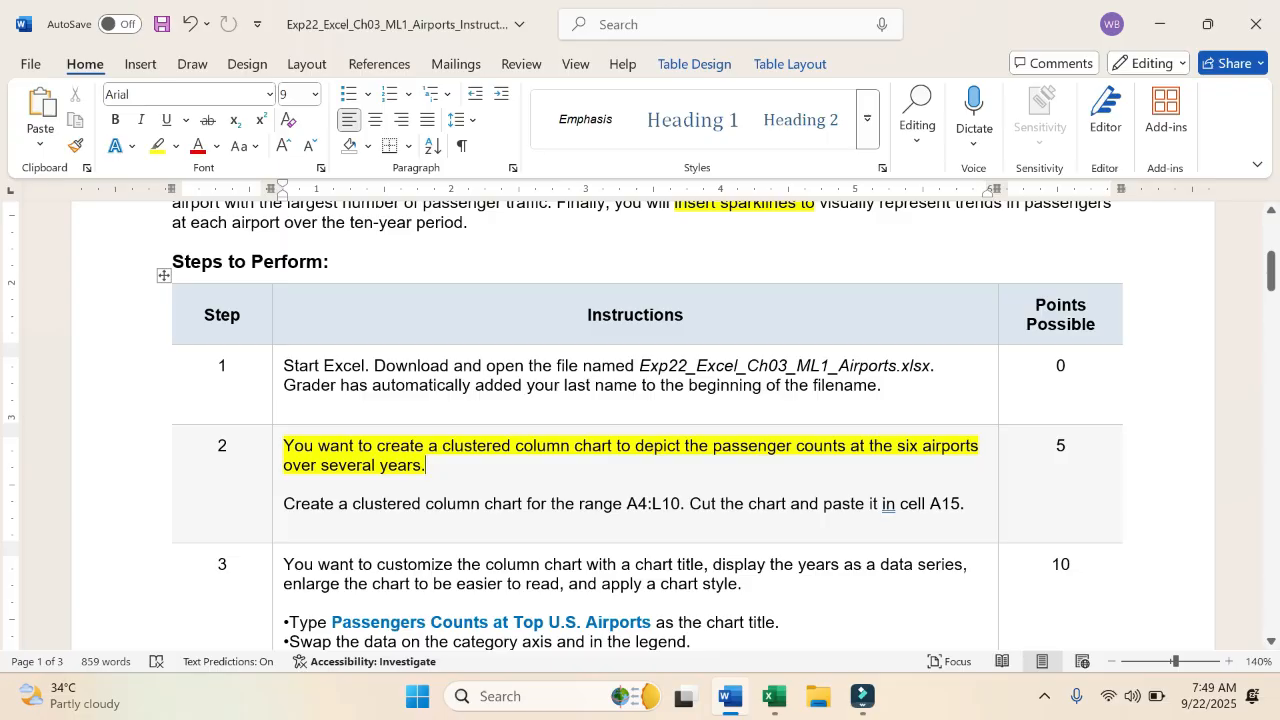
pyautogui.doubleClick(668, 505)
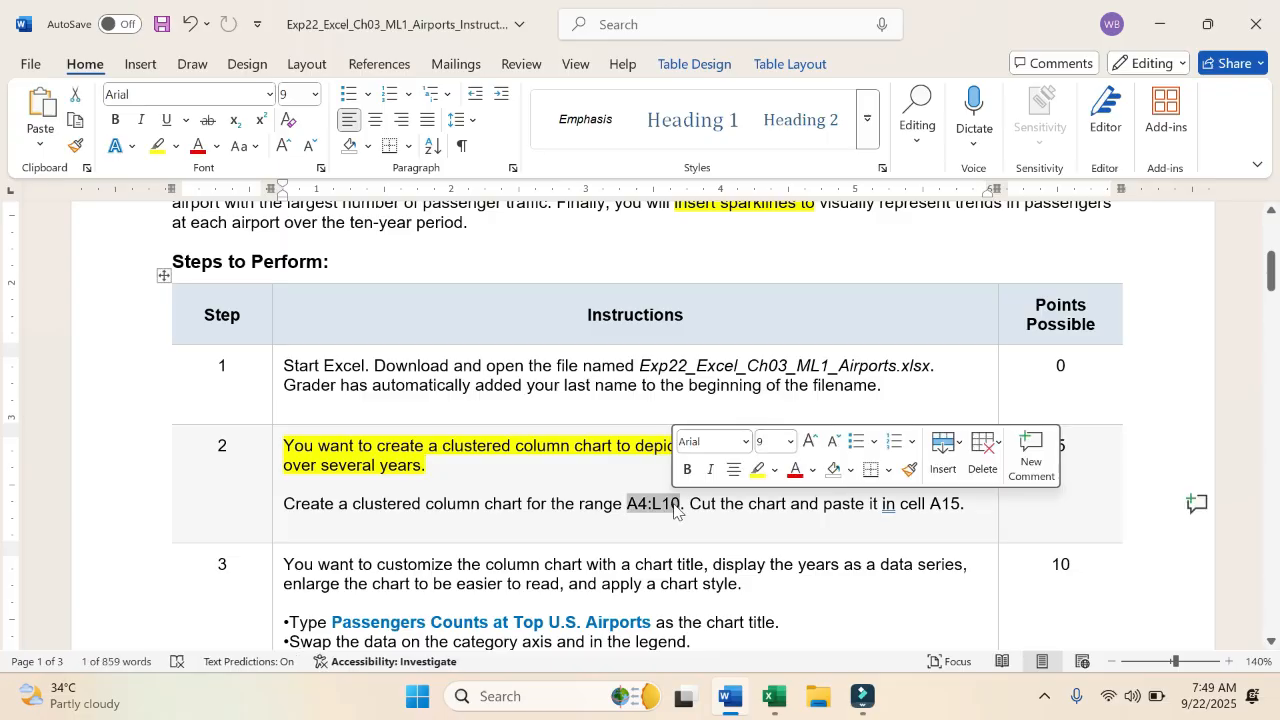
pyautogui.click(757, 470)
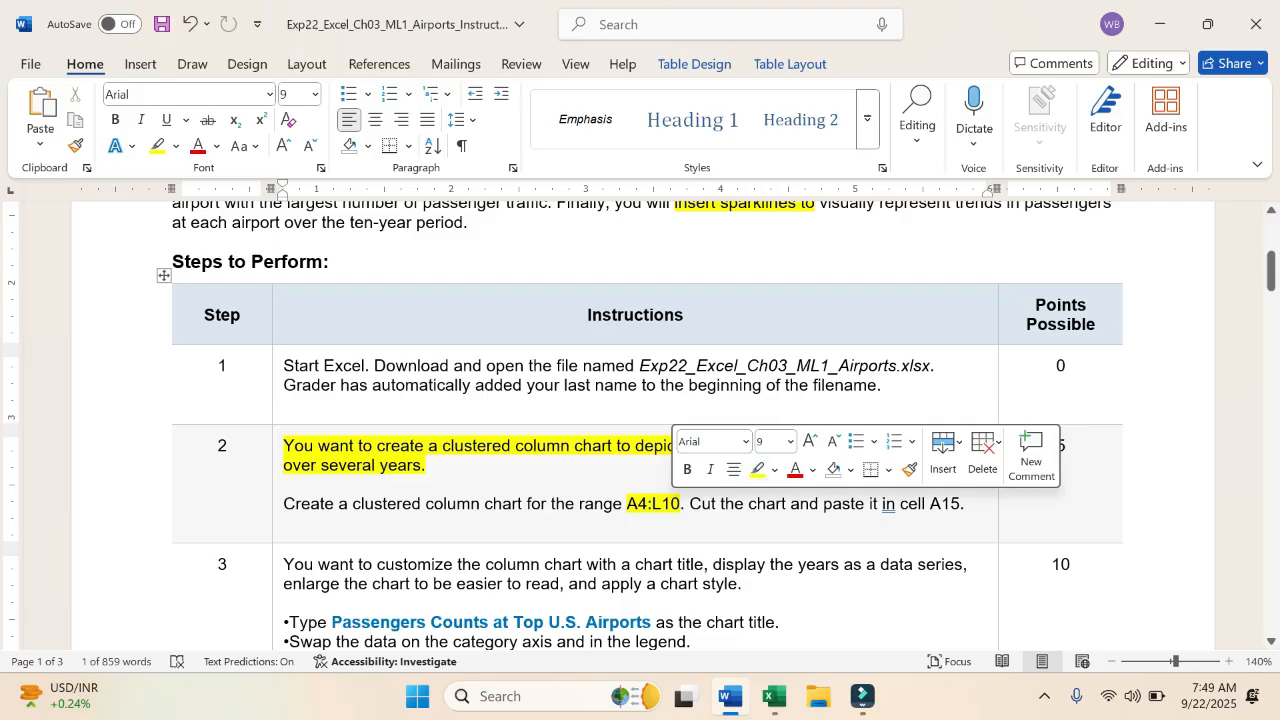
pyautogui.click(770, 700)
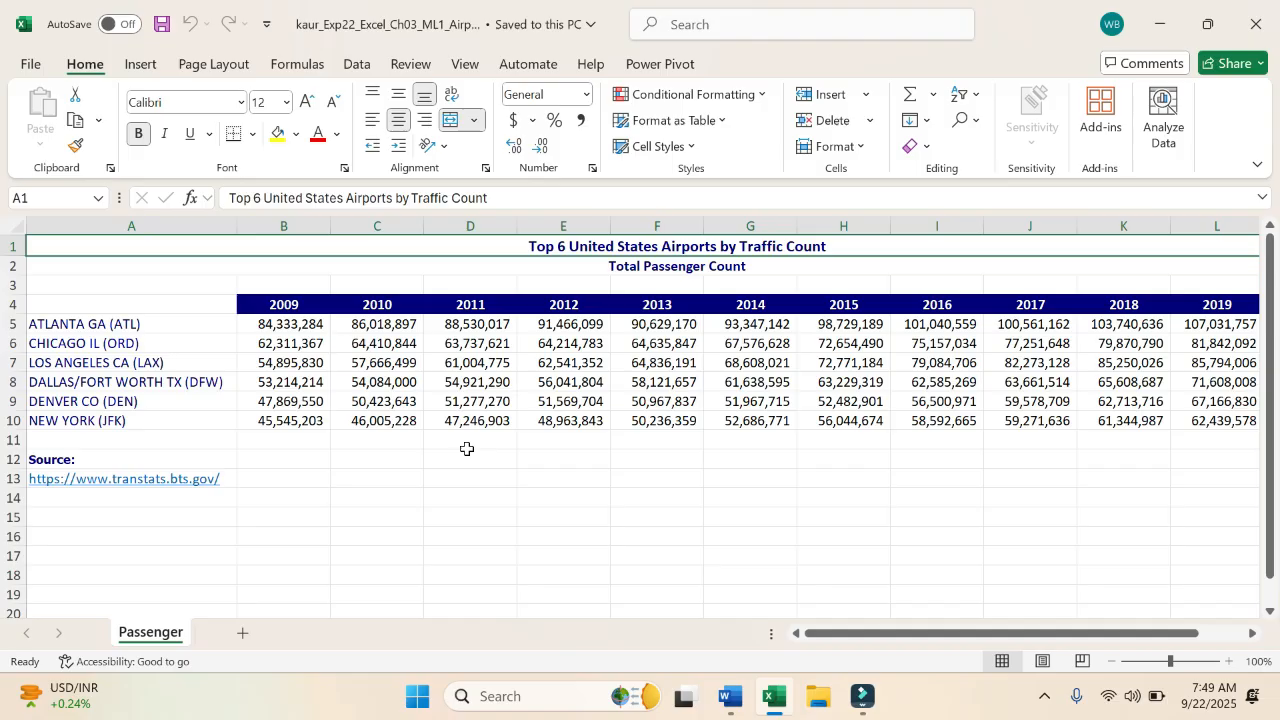
pyautogui.click(146, 311)
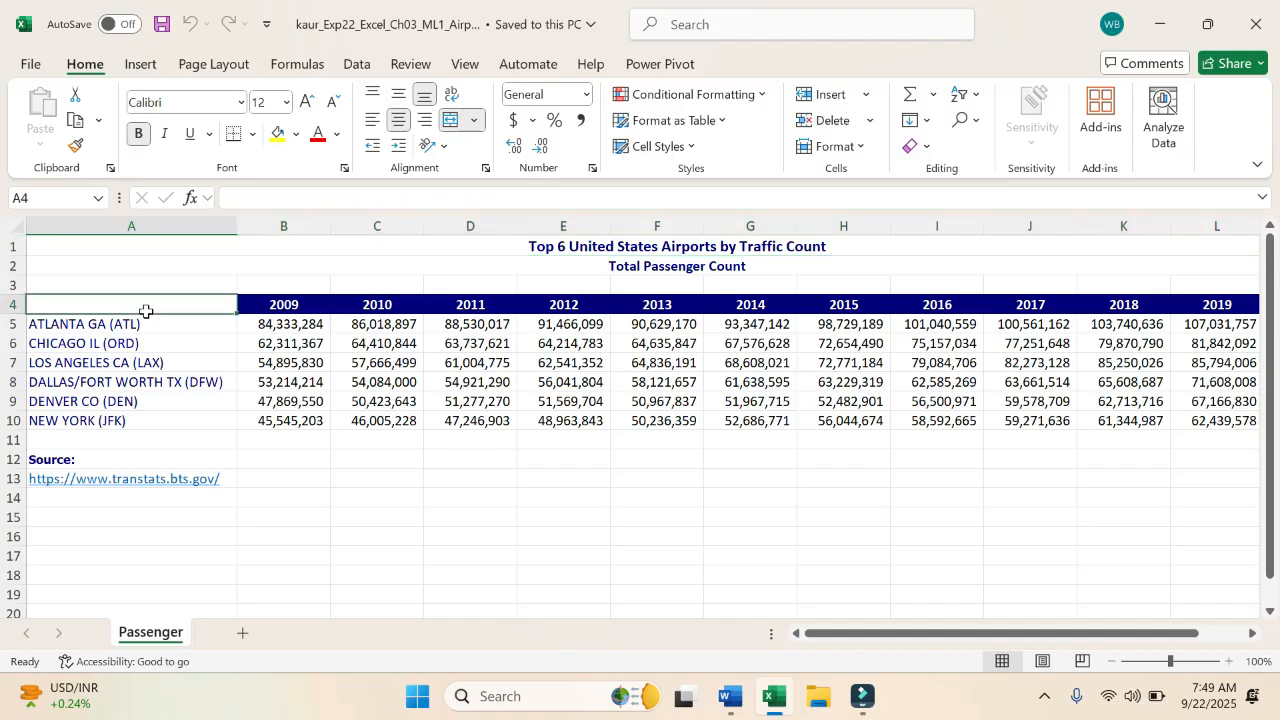
pyautogui.click(1208, 422)
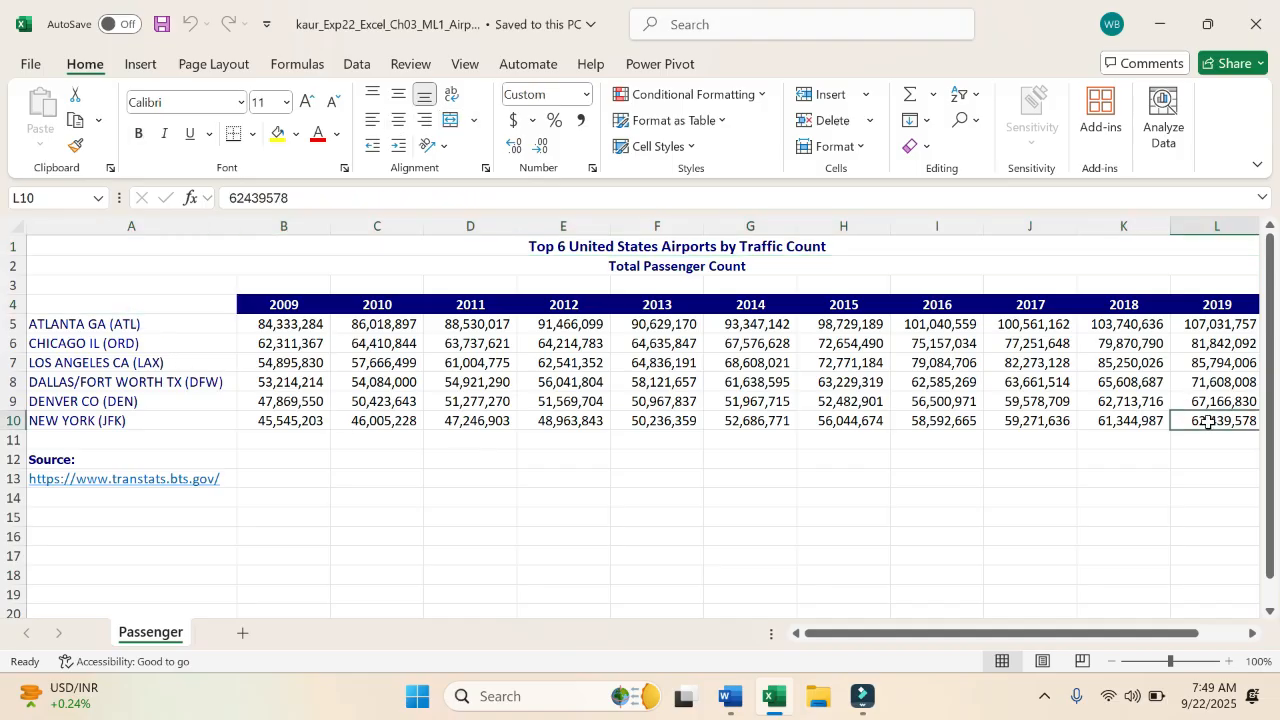
pyautogui.click(190, 303)
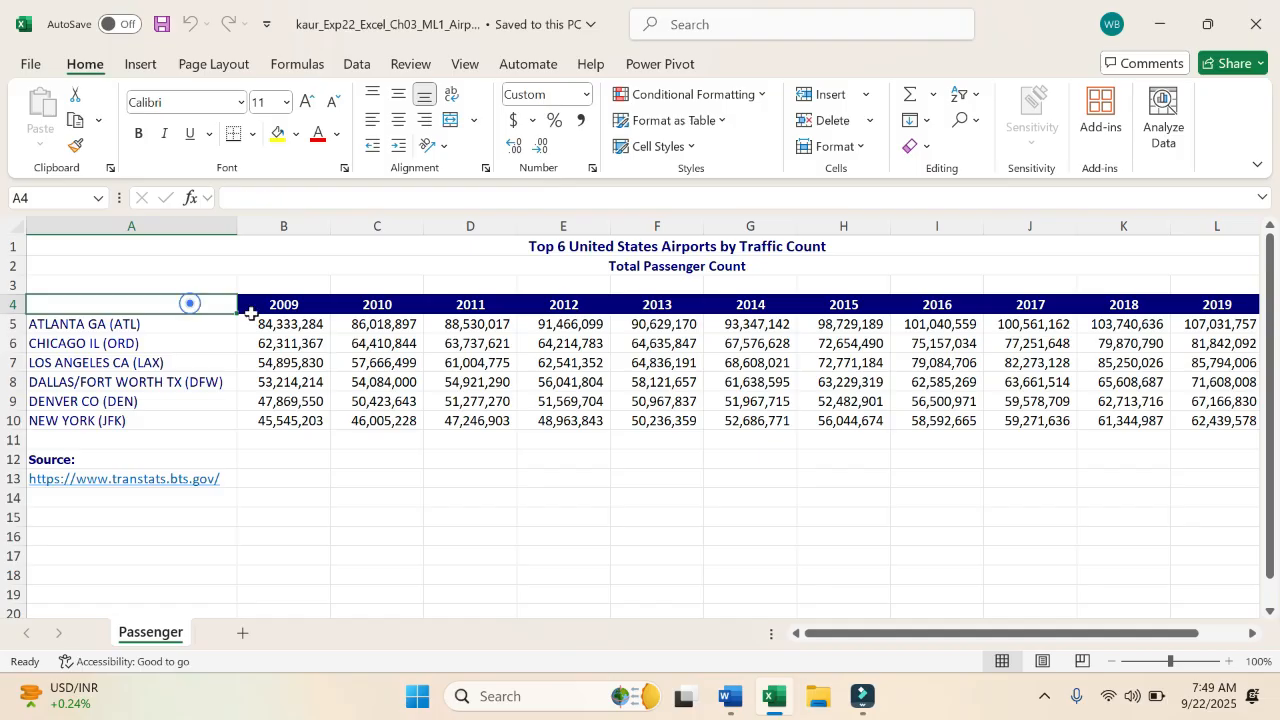
pyautogui.moveTo(251, 313); pyautogui.dragTo(1216, 421)
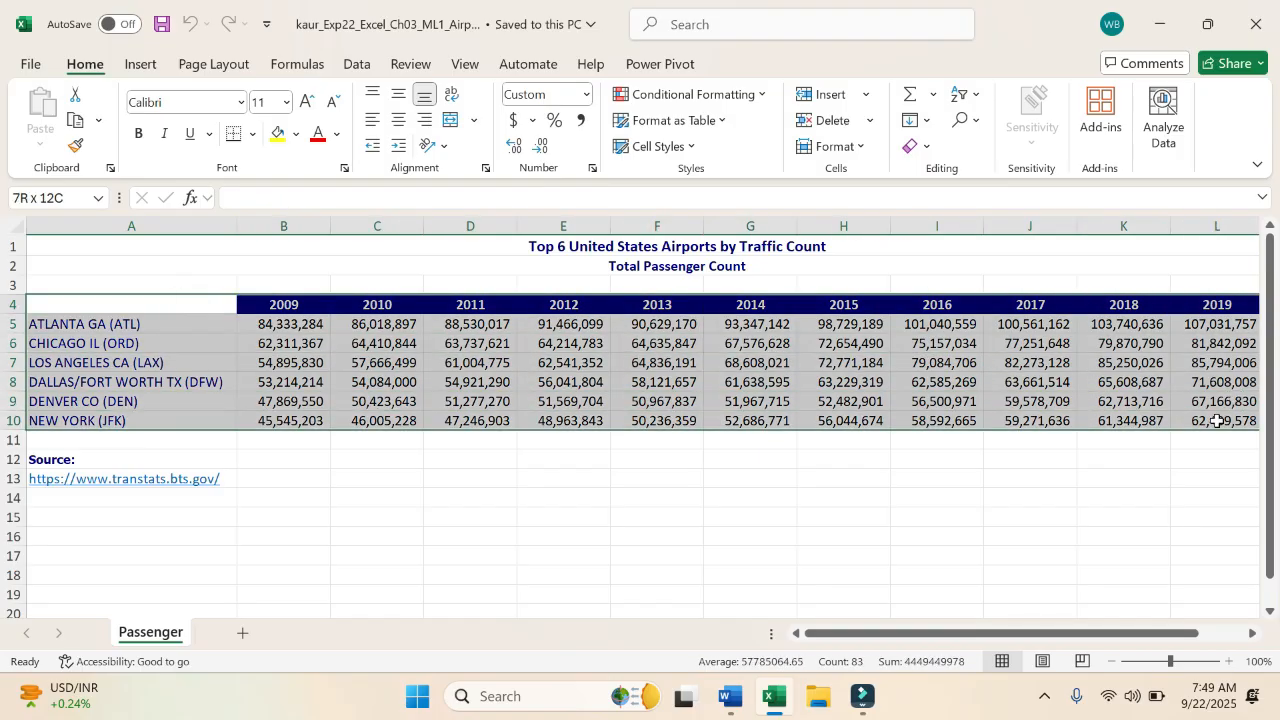
pyautogui.click(258, 447)
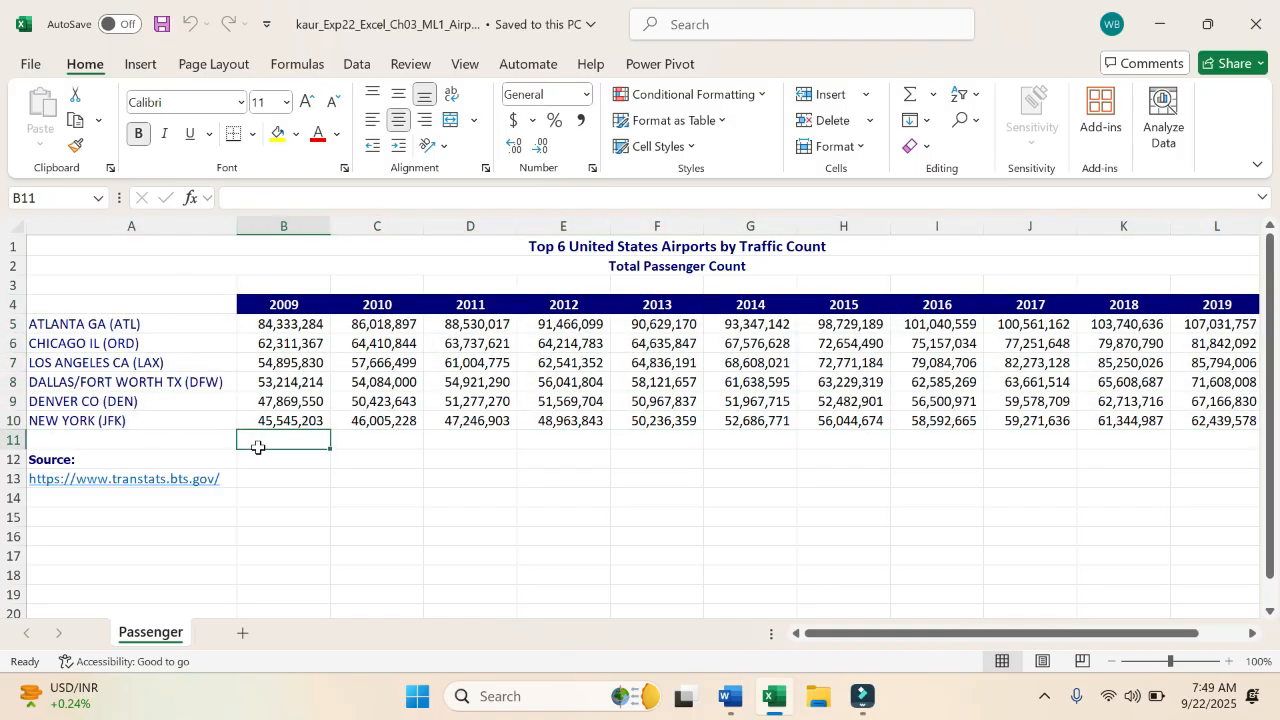
# - Select the range A4:L10 on the Passenger sheet by entering its reference
pyautogui.click(44, 202)
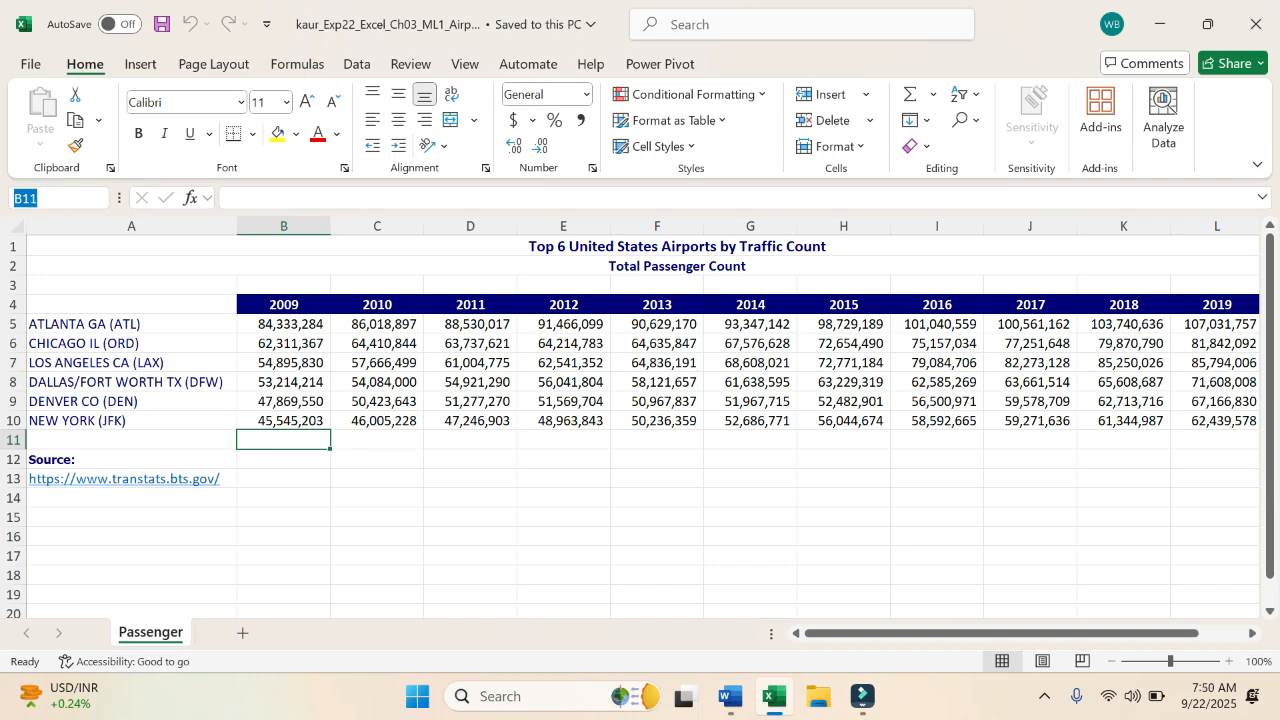
pyautogui.write('A4')
pyautogui.press('Return')
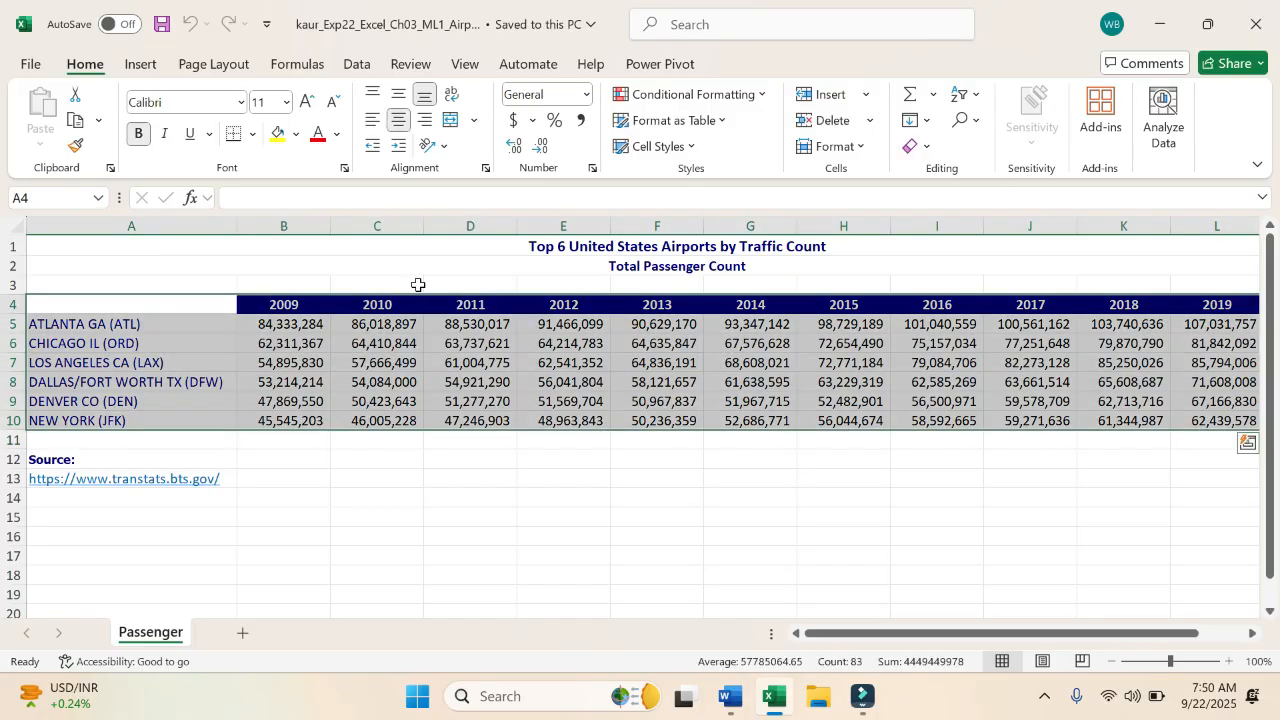
# - Switch to the Word instructions and highlight "Create a clustered column" in step 2 in yellow
pyautogui.click(730, 697)
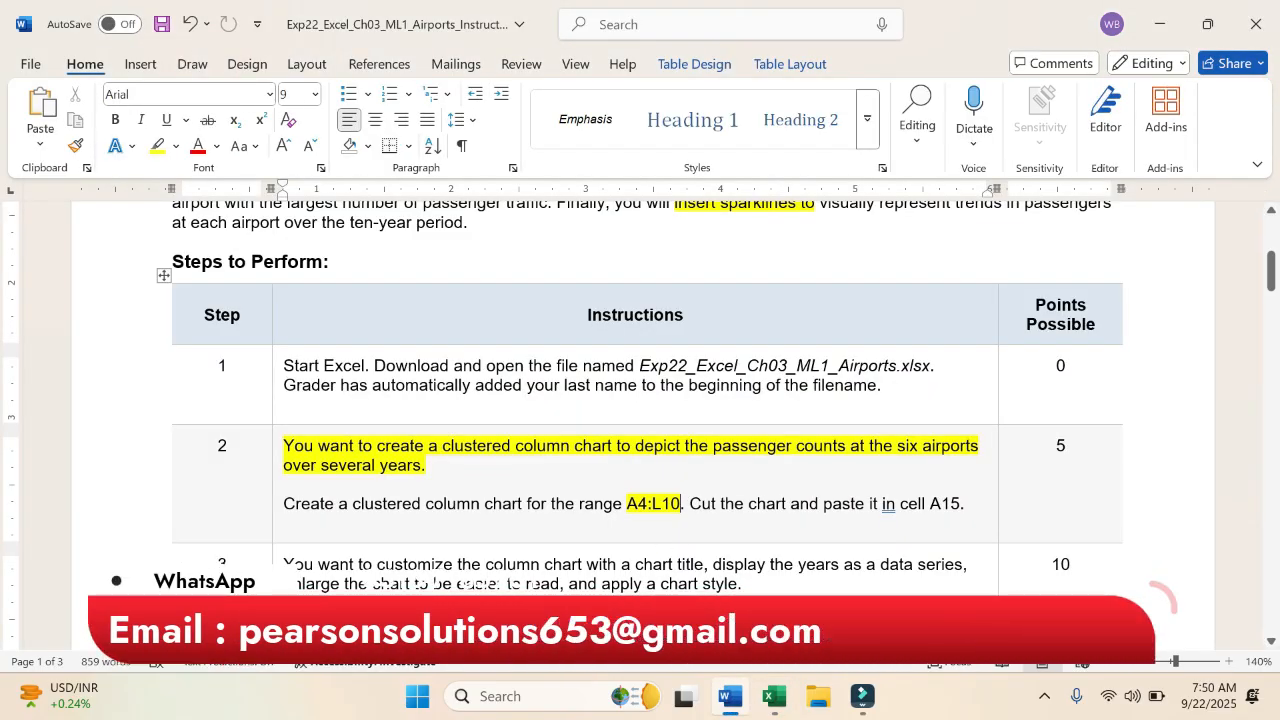
pyautogui.moveTo(284, 505); pyautogui.dragTo(462, 512)
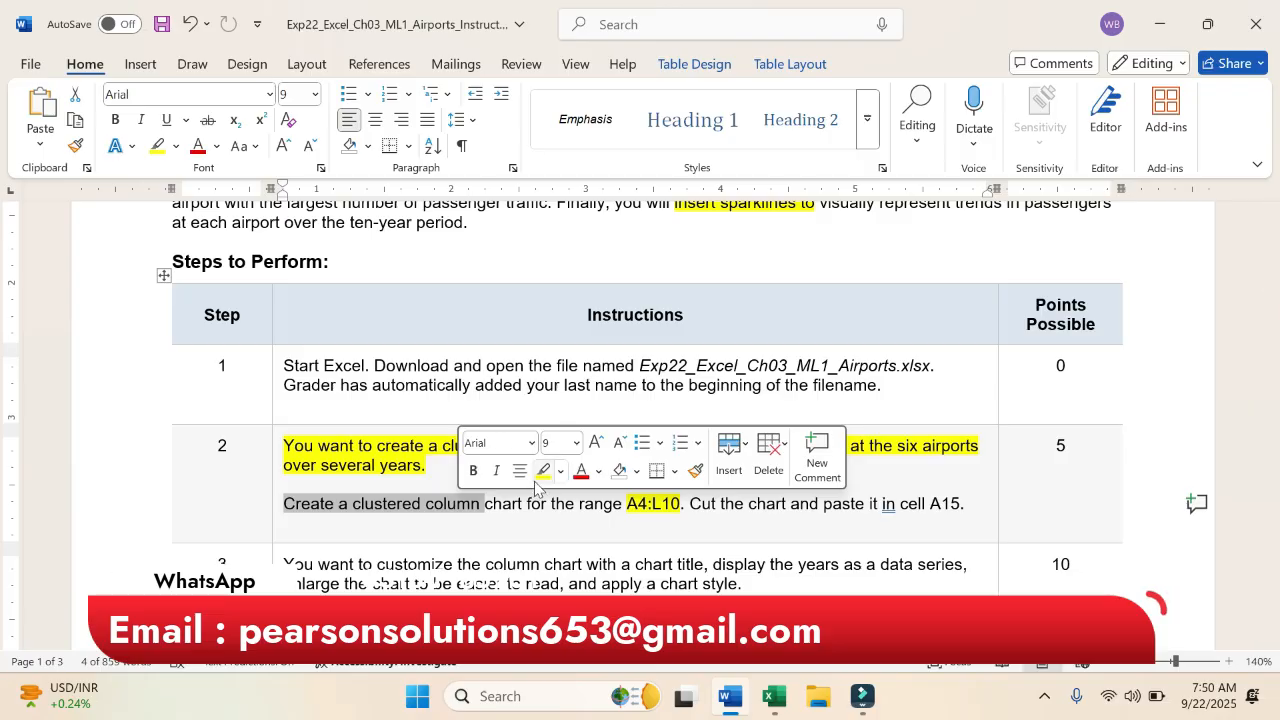
pyautogui.click(538, 473)
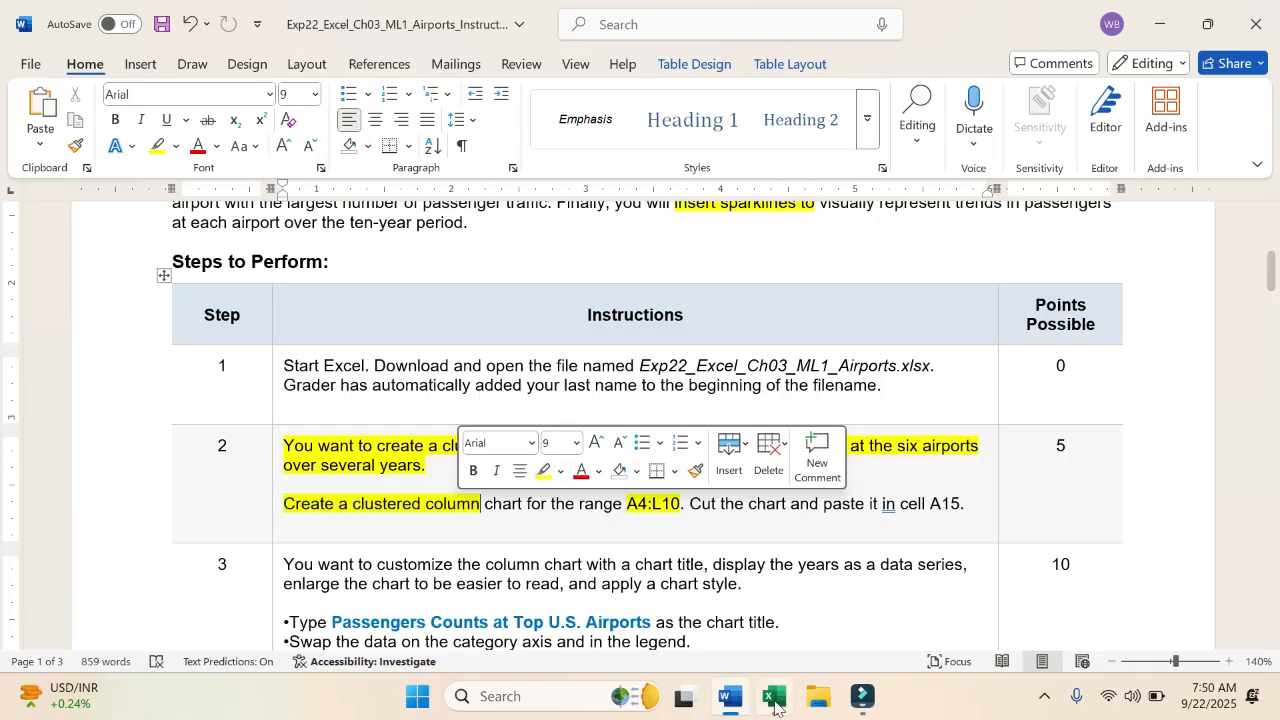
# - Return to Excel and insert a 2-D clustered column chart from the selected range A4:L10
pyautogui.hotkey('alt', 'Tab')
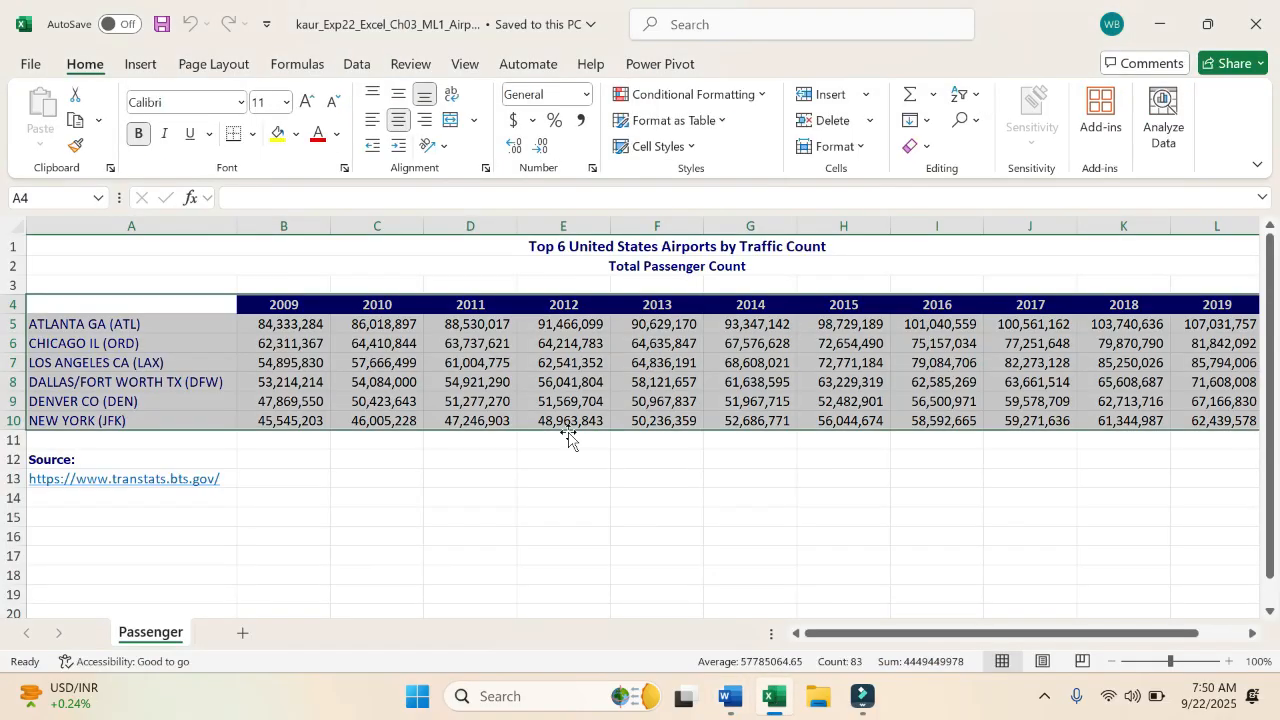
pyautogui.click(139, 66)
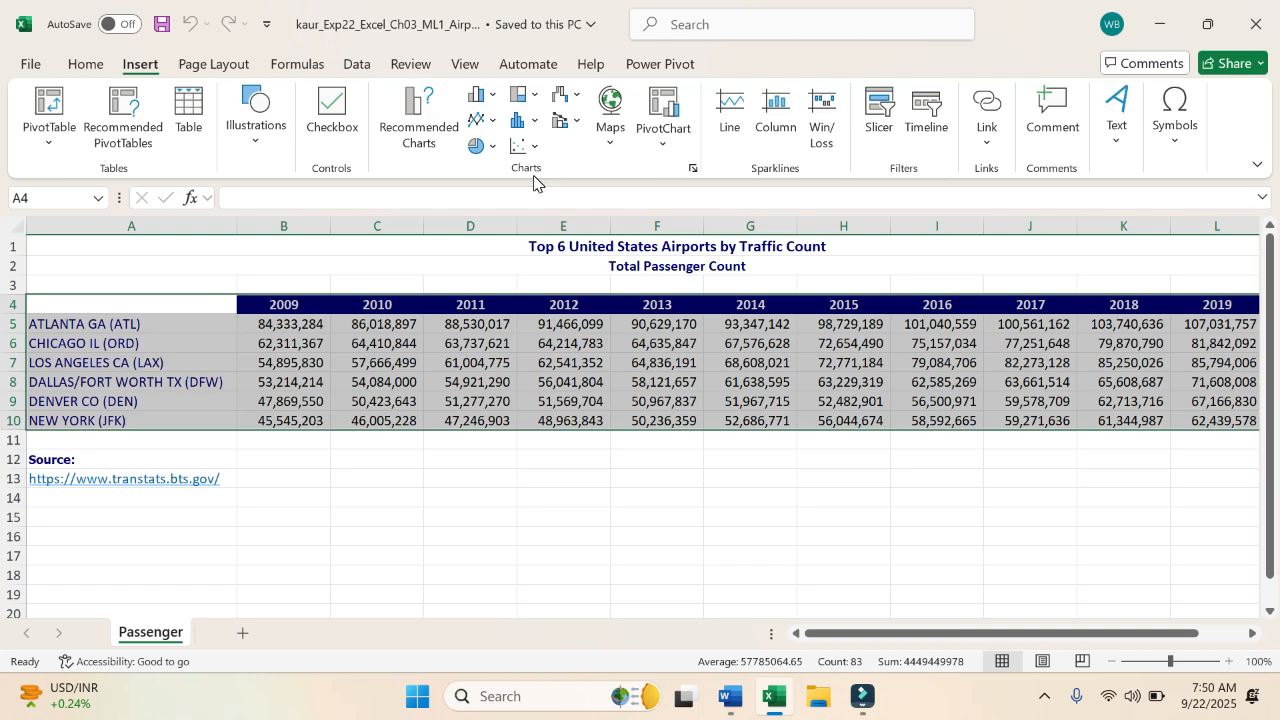
pyautogui.click(490, 97)
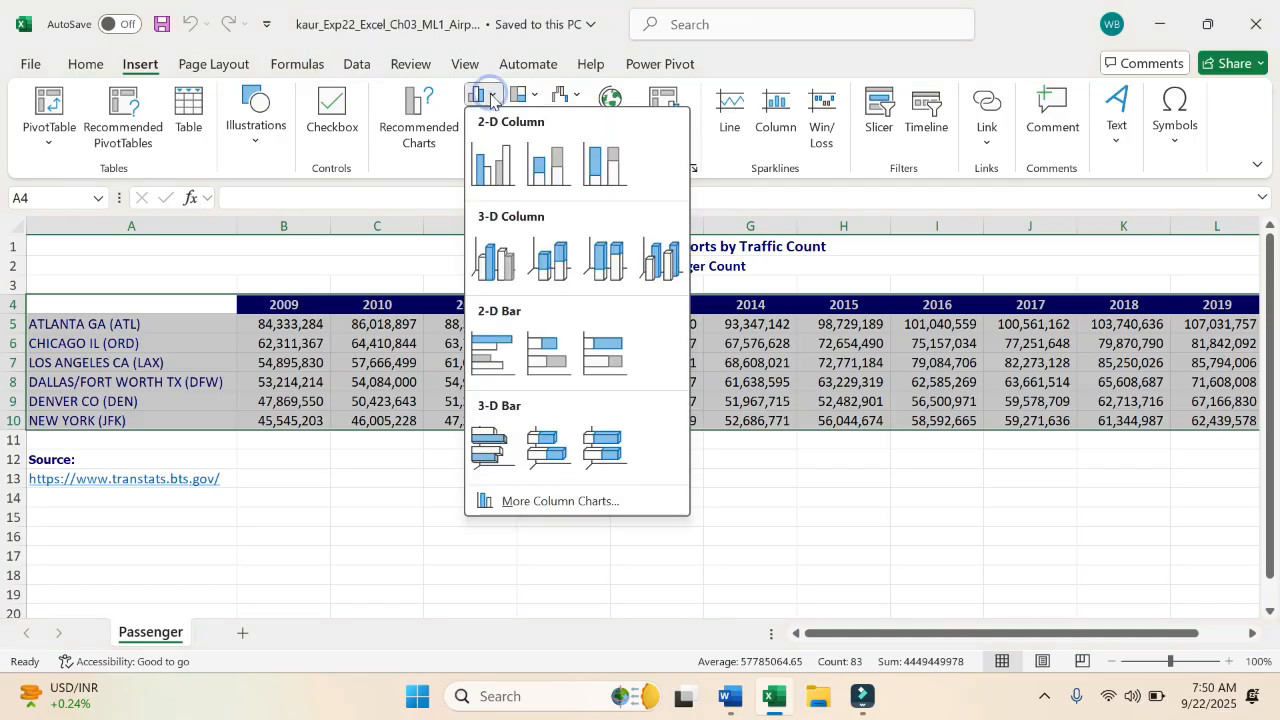
pyautogui.click(498, 167)
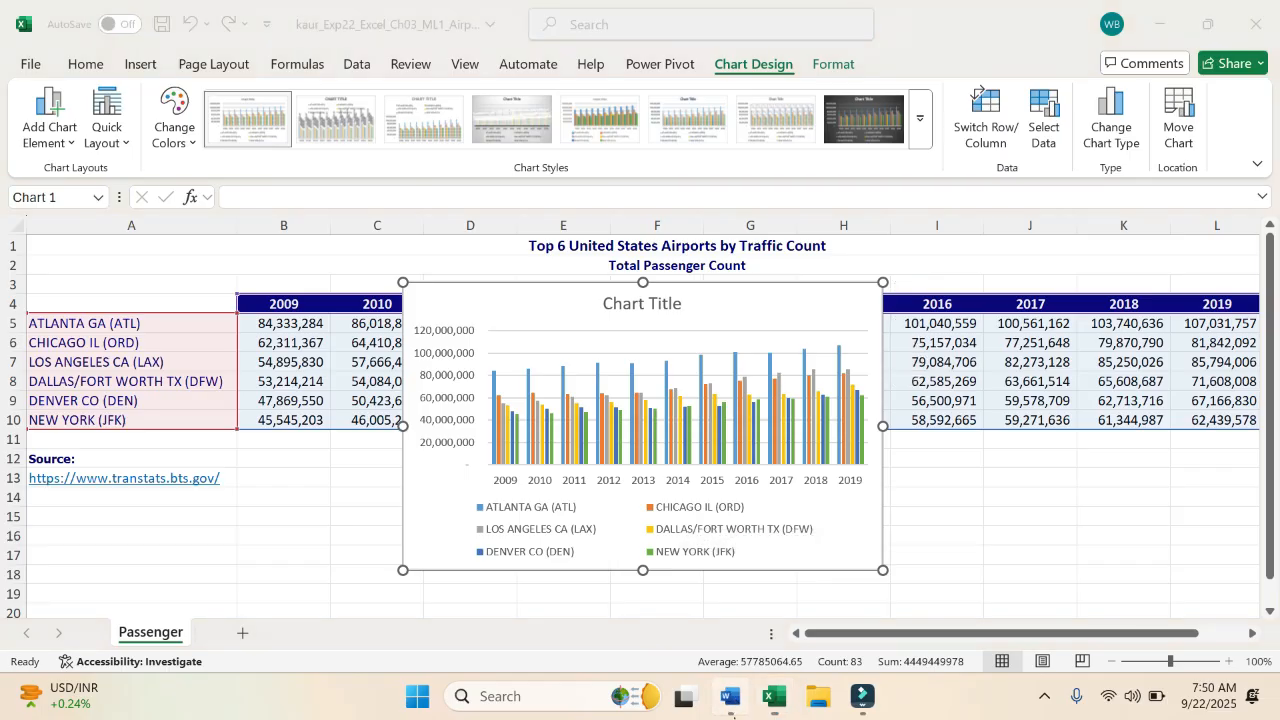
# - Compare the project description in Word with the new column chart's years and airport legend in Excel, and return to Word
pyautogui.click(731, 697)
pyautogui.scroll(1, 640, 420)
pyautogui.scroll(3, 640, 420)
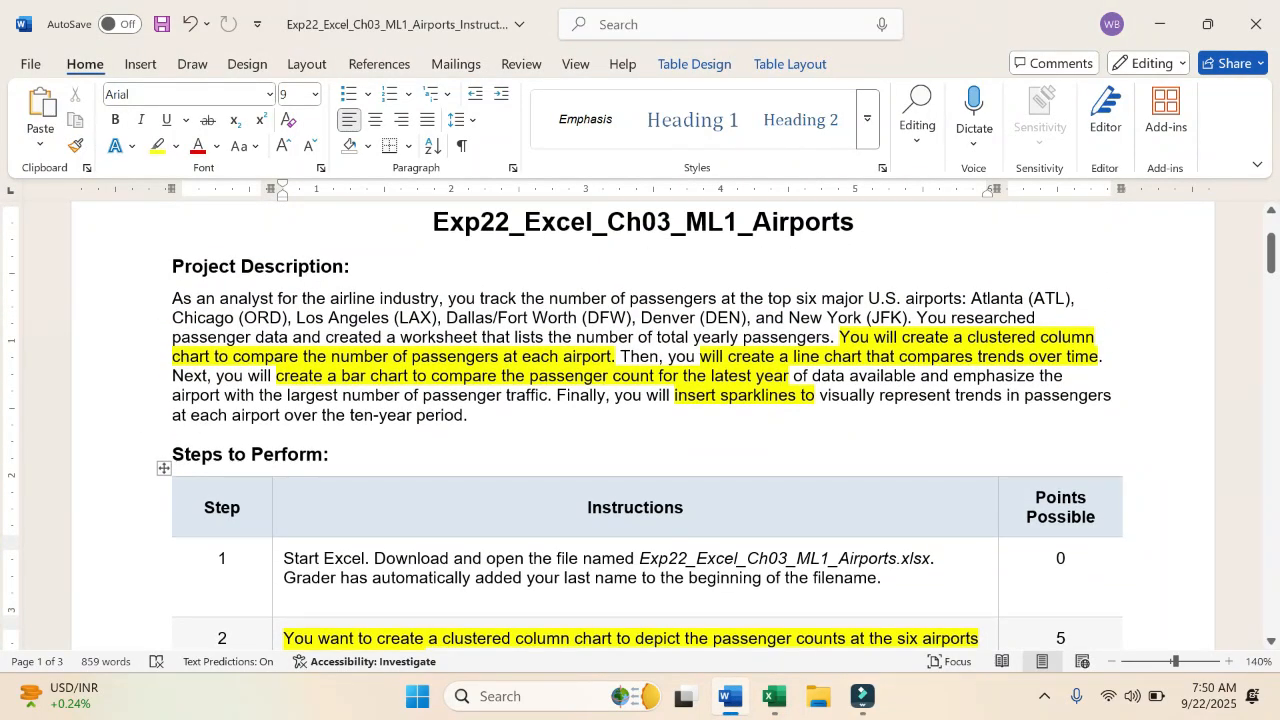
pyautogui.click(774, 697)
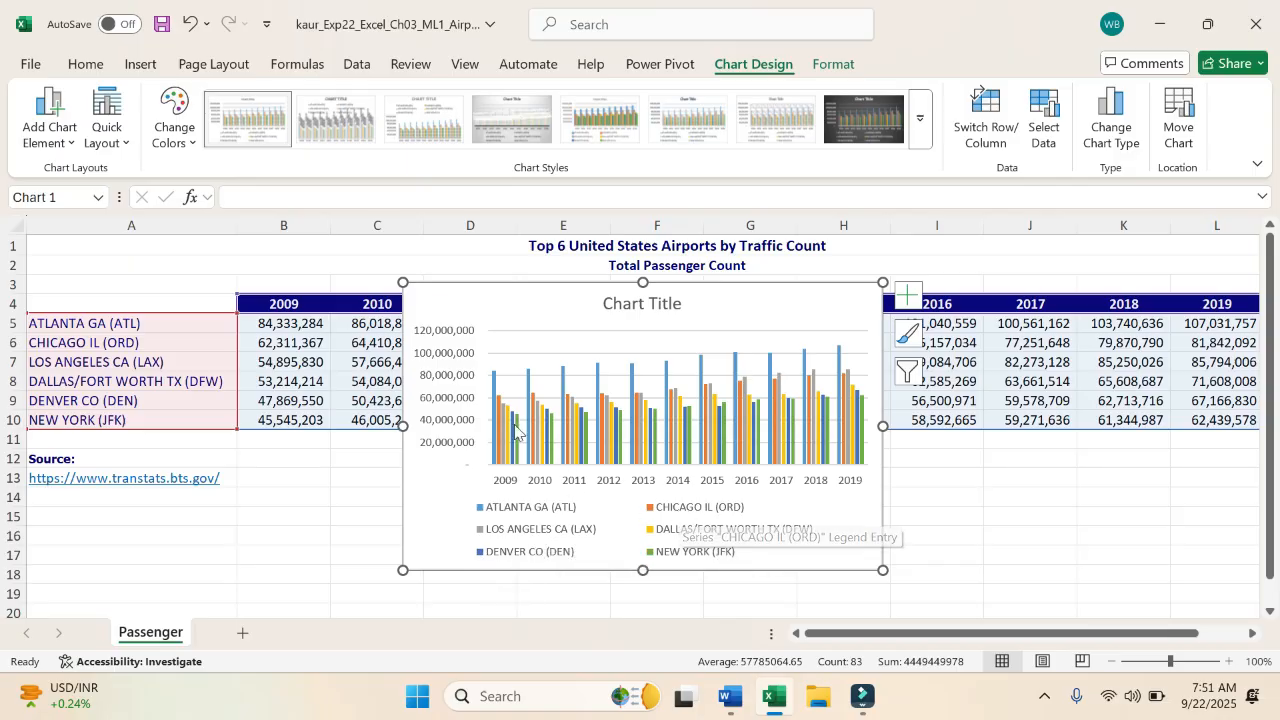
pyautogui.moveTo(508, 460)
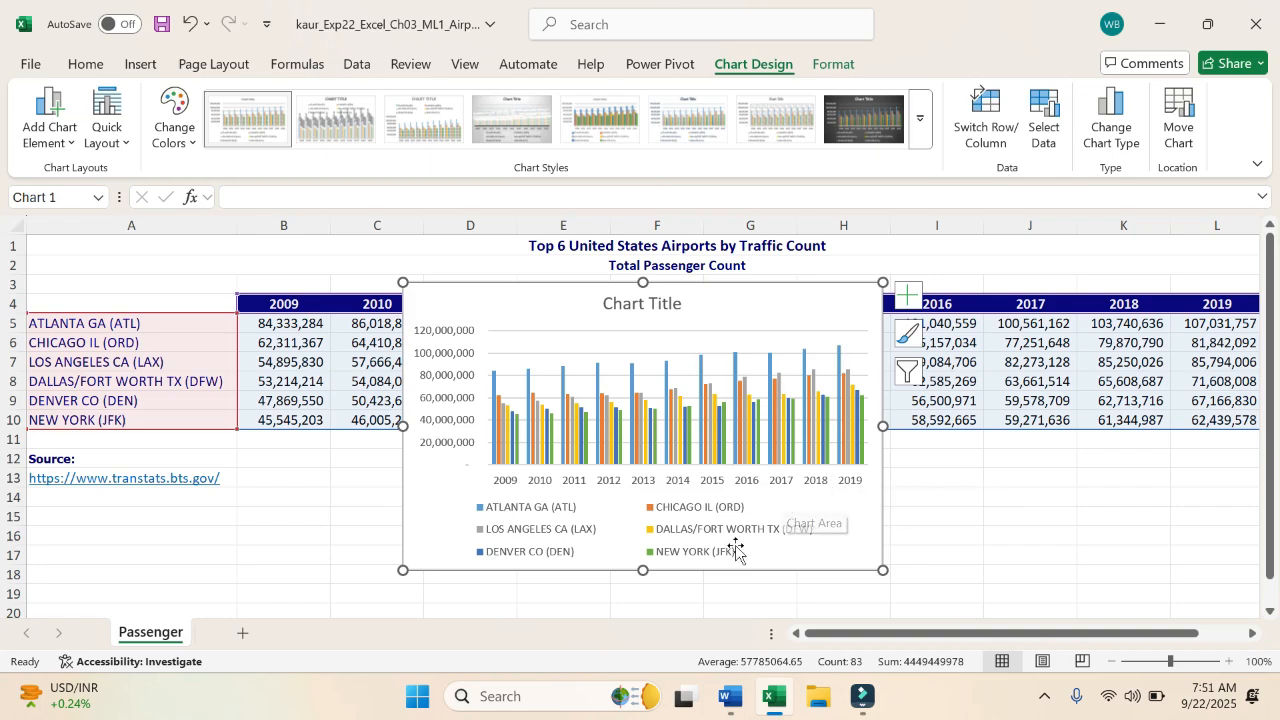
pyautogui.moveTo(726, 705)
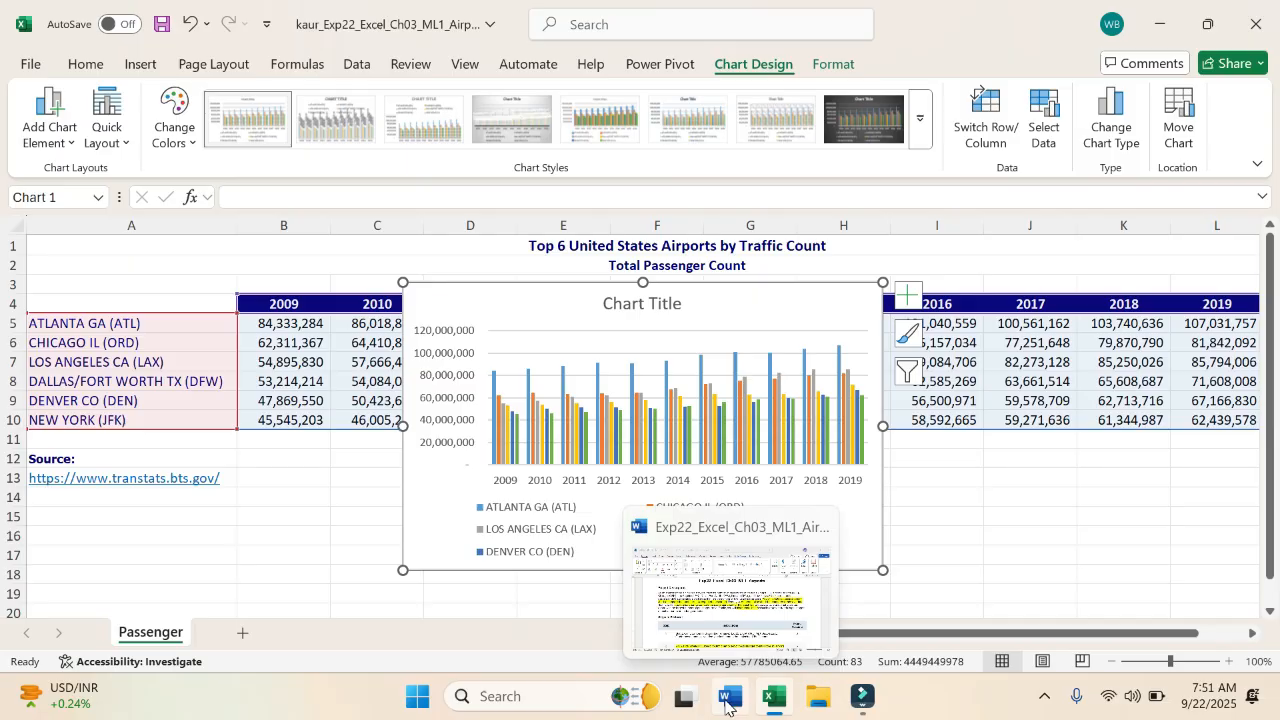
pyautogui.click(726, 704)
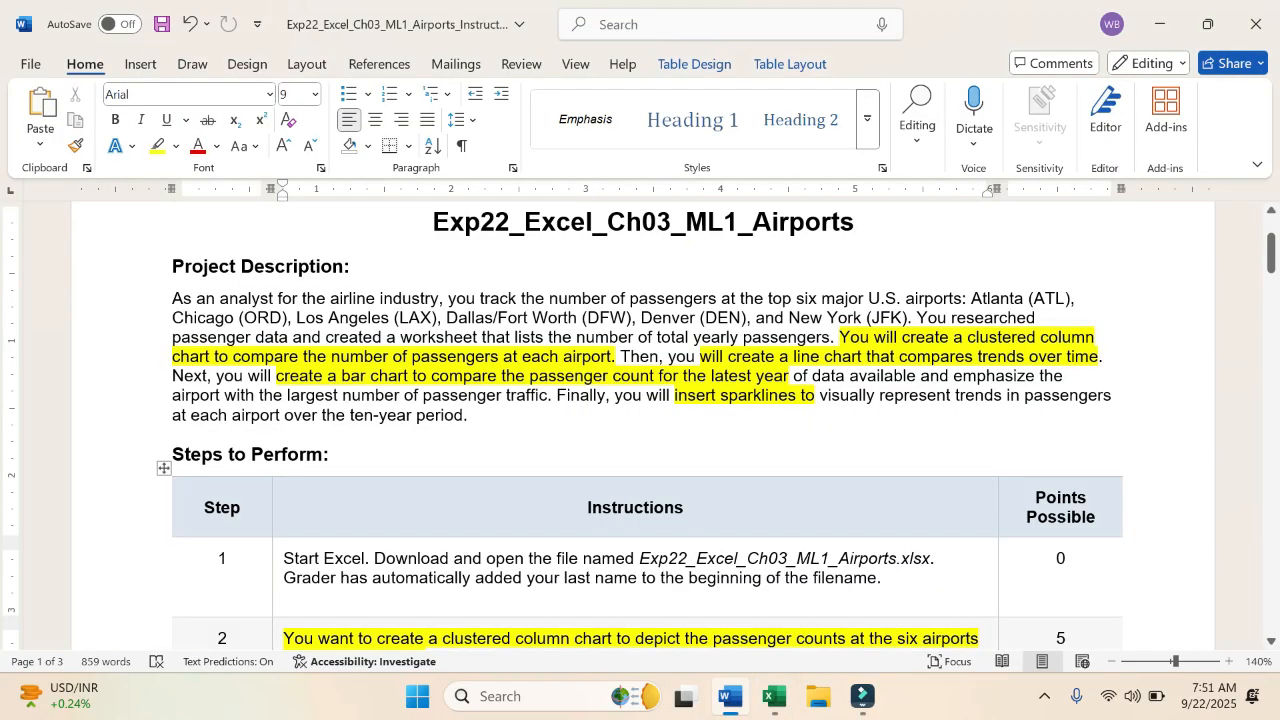
# - Check the placement instruction of step 2 in Word, switch to Excel and cut the clustered column chart
pyautogui.scroll(-4, 630, 590)
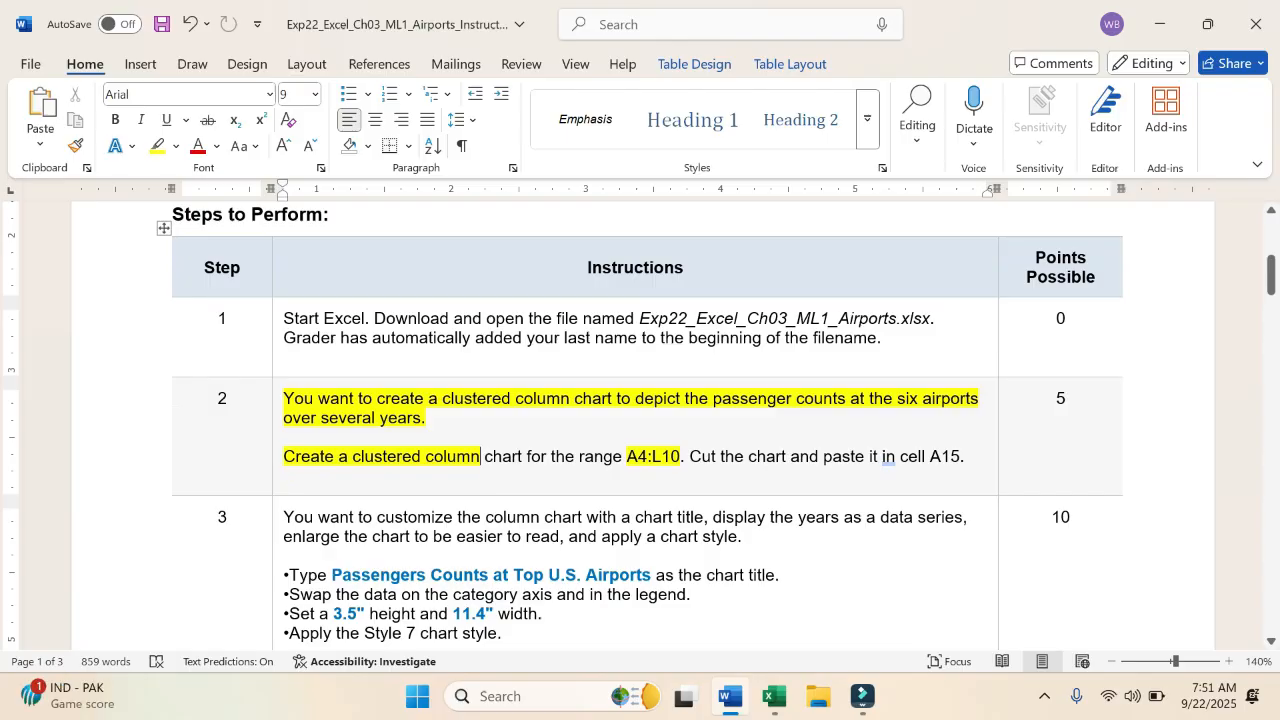
pyautogui.click(773, 698)
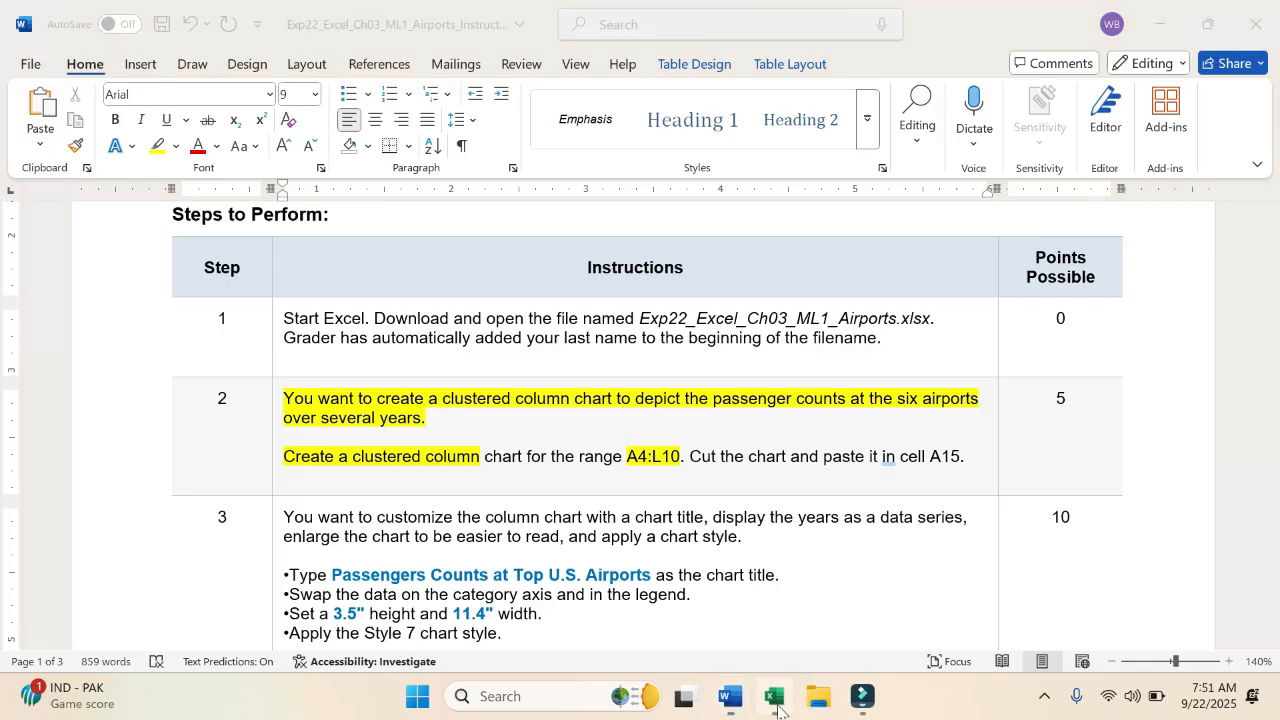
pyautogui.click(446, 306)
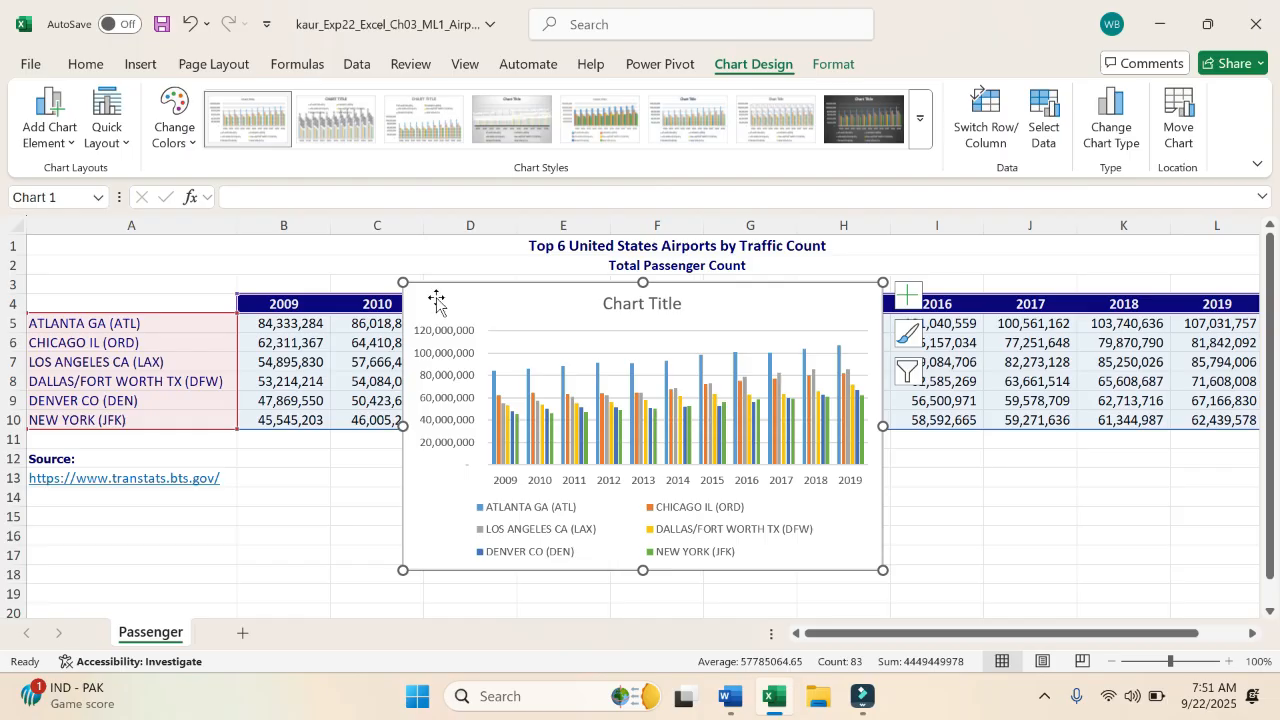
pyautogui.click(363, 512)
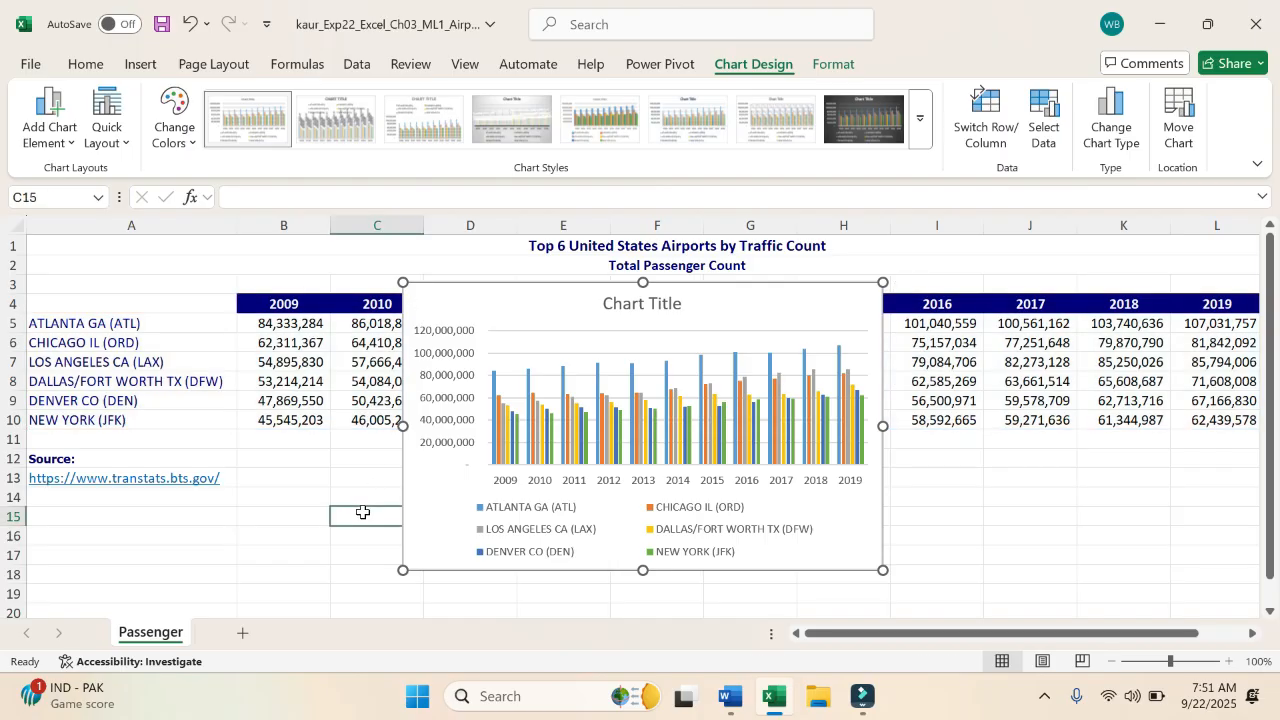
pyautogui.click(446, 304)
pyautogui.rightClick(446, 304)
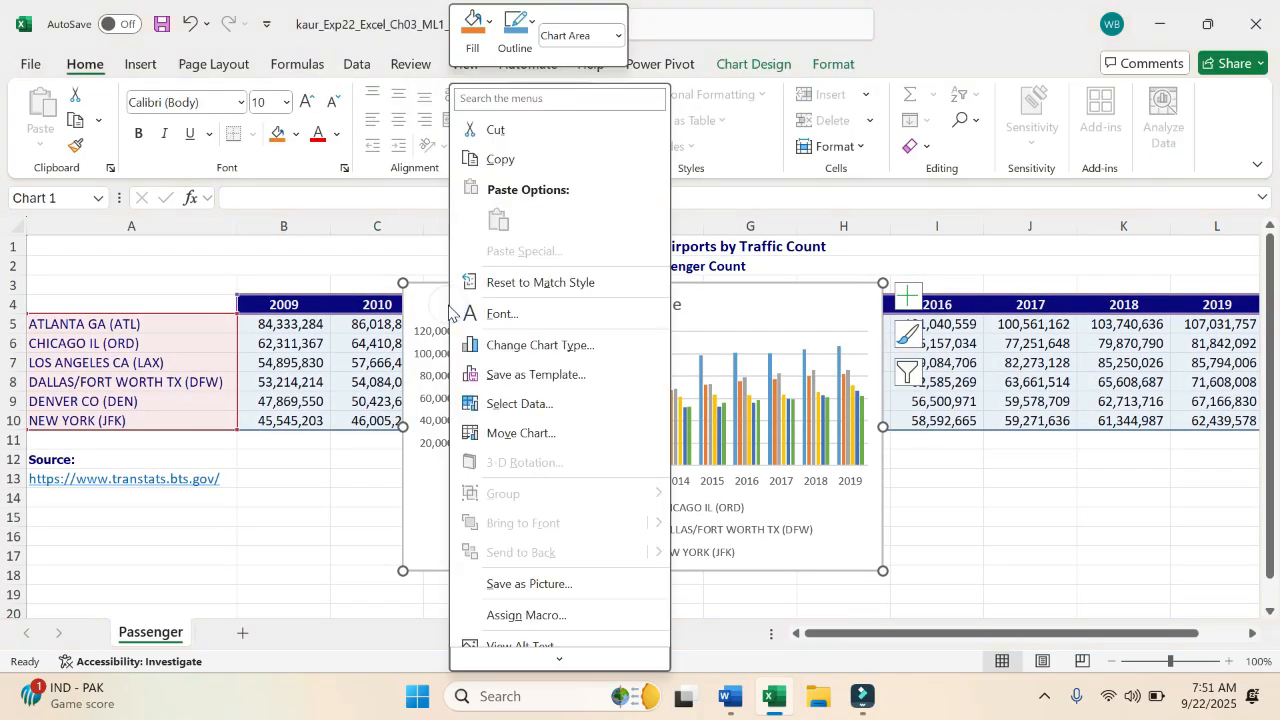
pyautogui.click(483, 140)
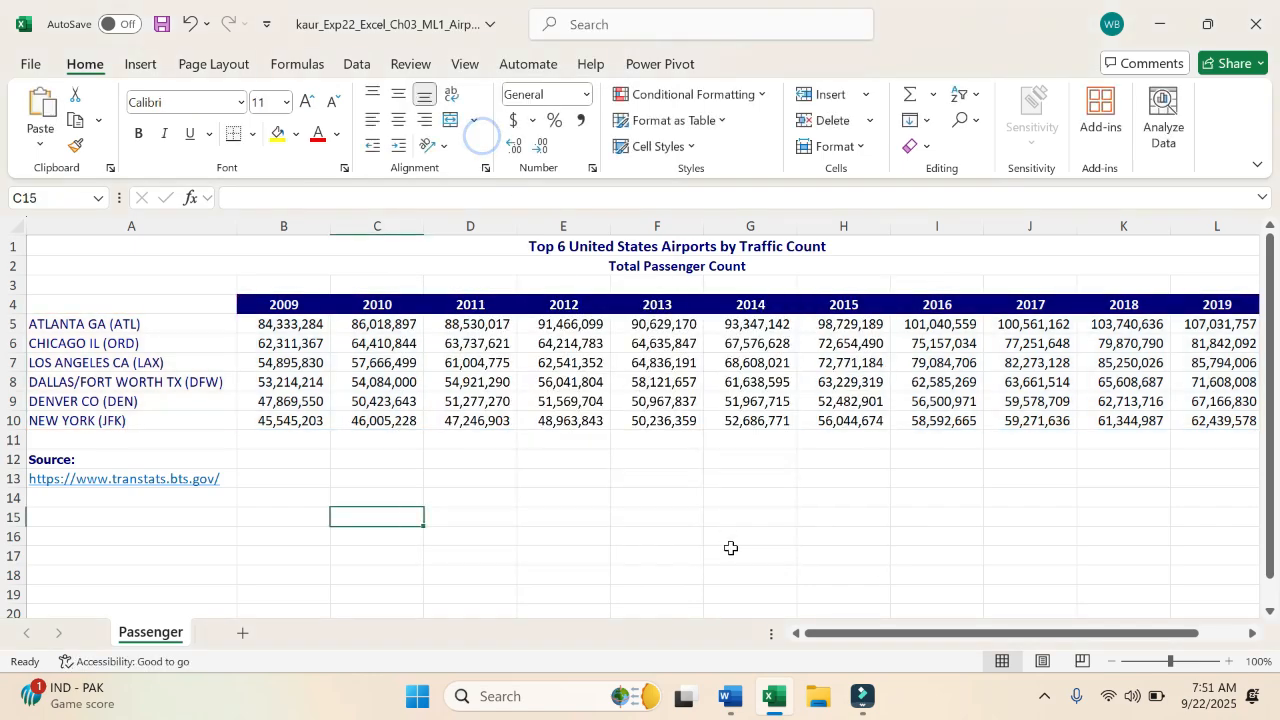
# - Confirm the target cell in the Word instructions, return to Excel and paste the cut chart at cell A15
pyautogui.click(728, 702)
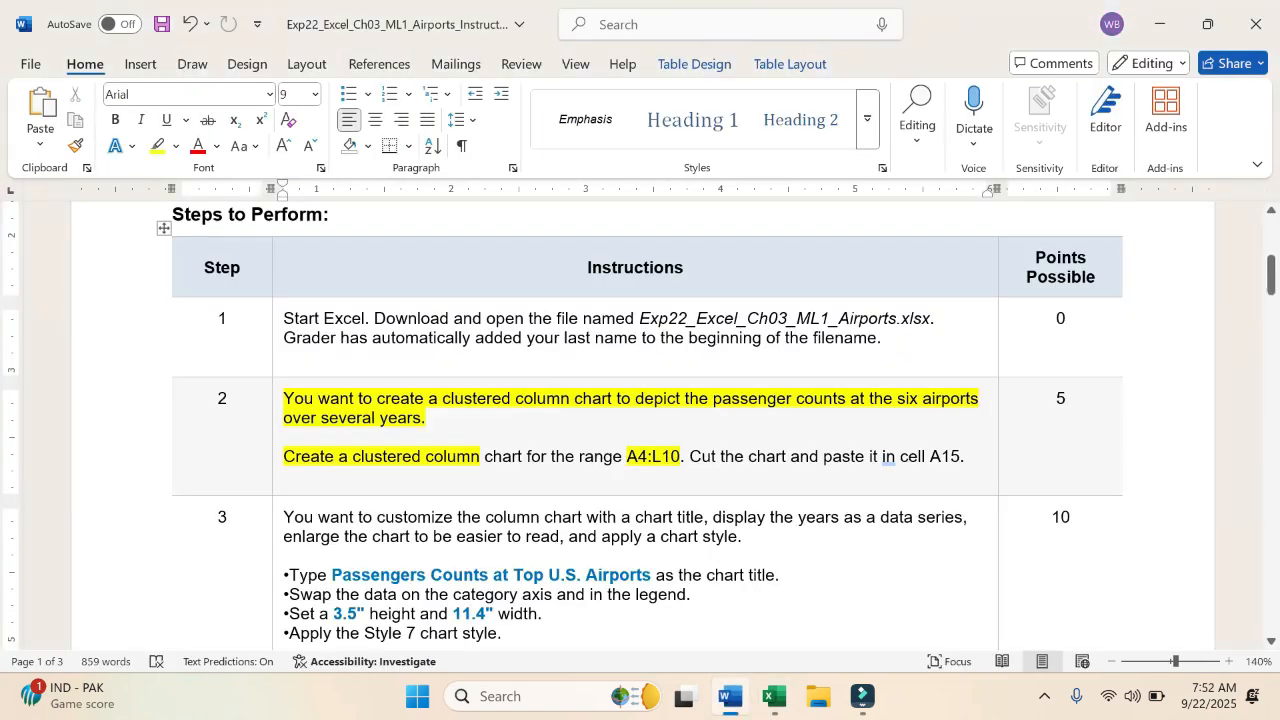
pyautogui.click(773, 697)
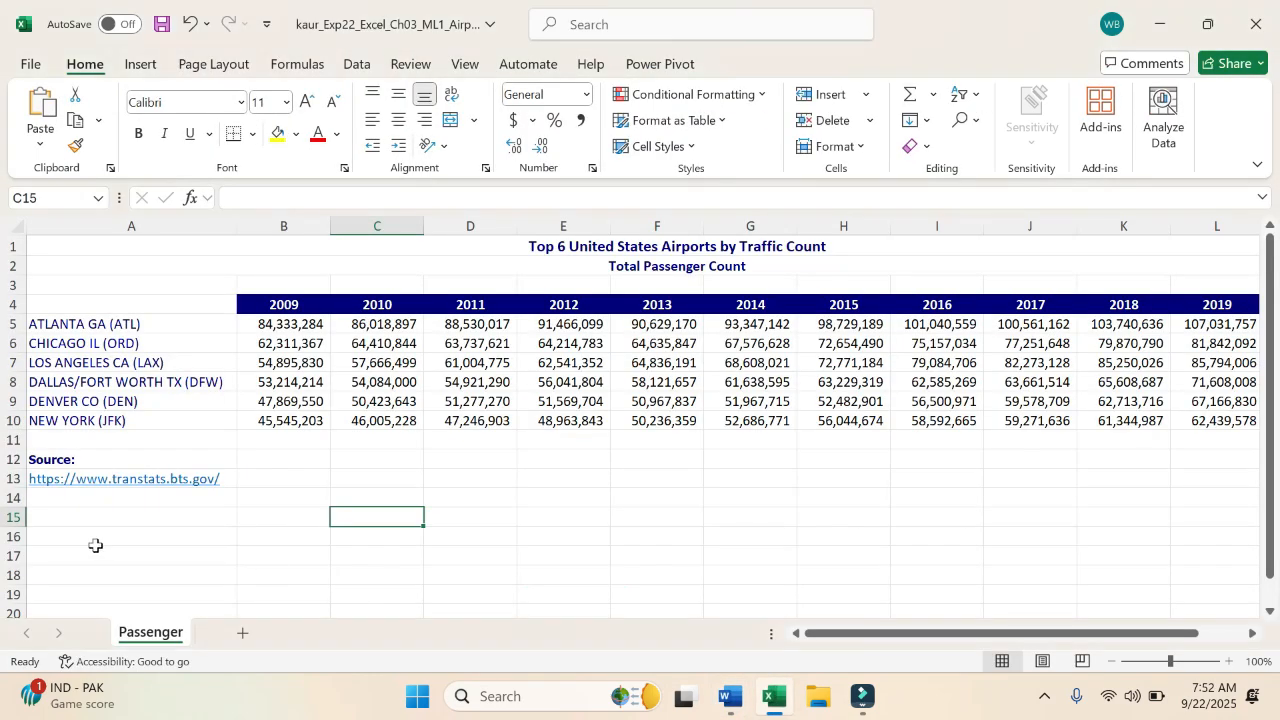
pyautogui.click(72, 518)
pyautogui.hotkey('ctrl', 'v')
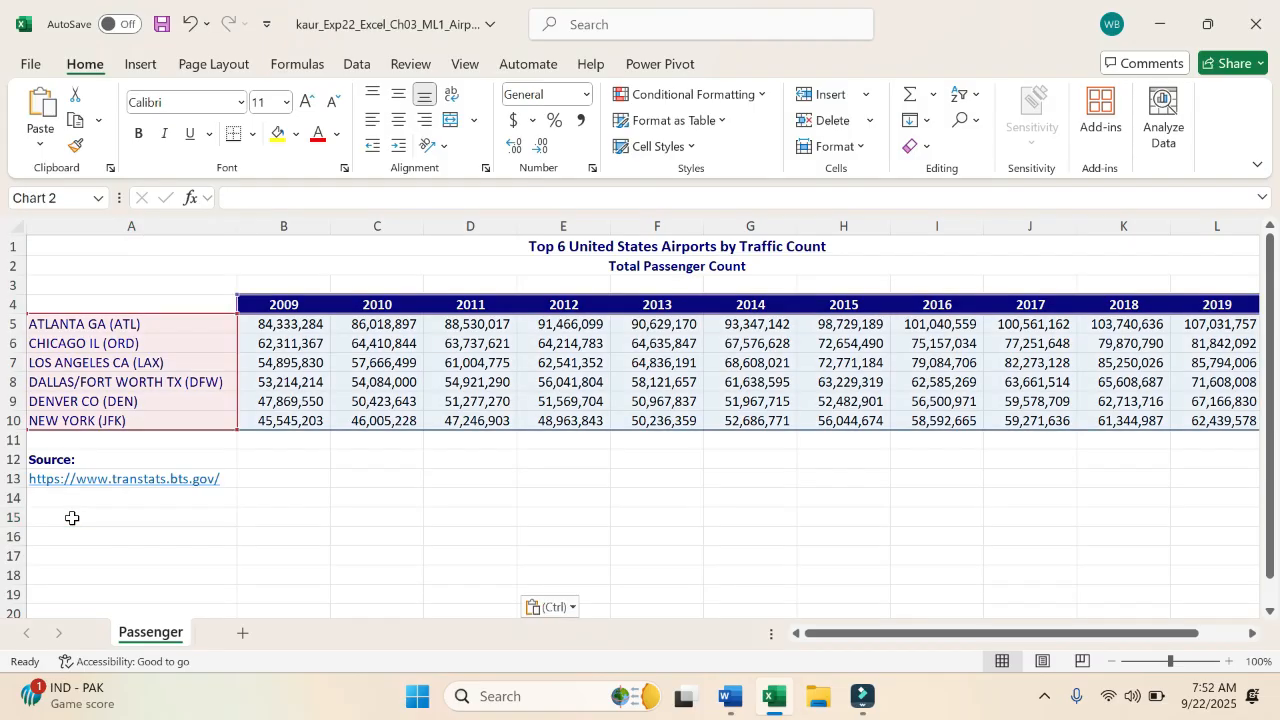
pyautogui.scroll(-2, 655, 537)
pyautogui.scroll(-4, 655, 537)
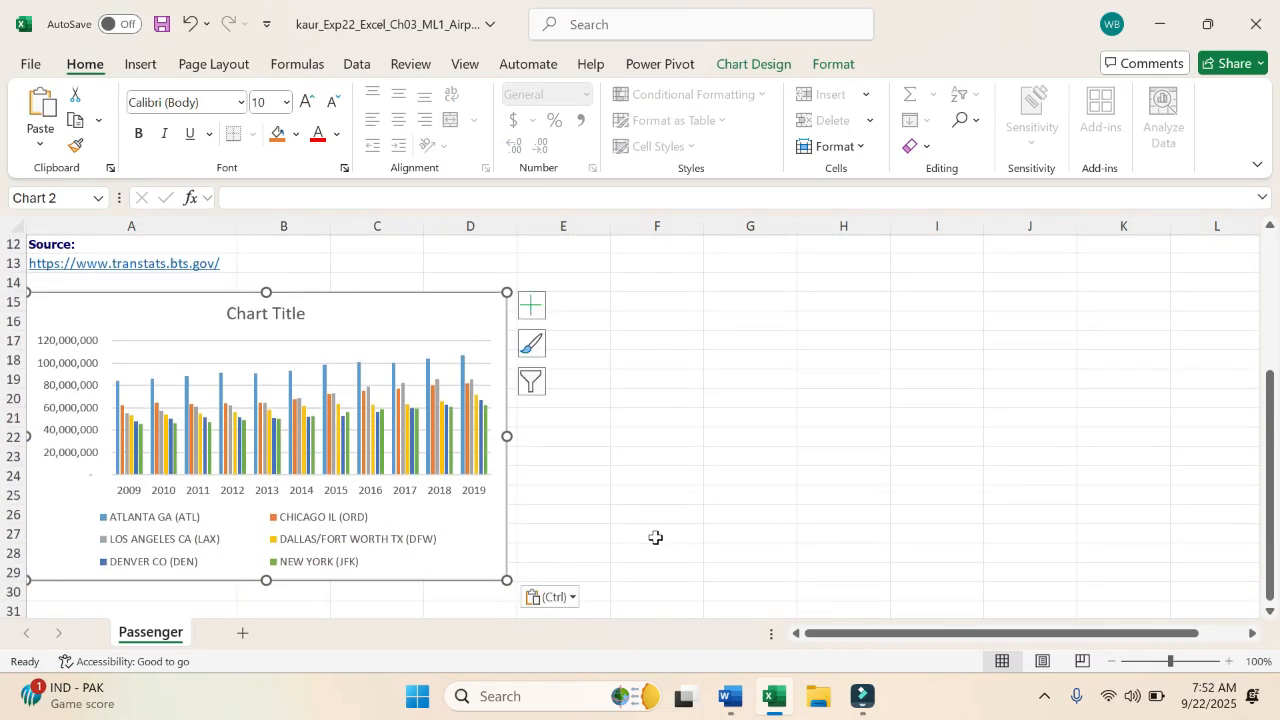
# - Switch to Word and highlight the whole instruction text of step 2 in yellow
pyautogui.click(729, 697)
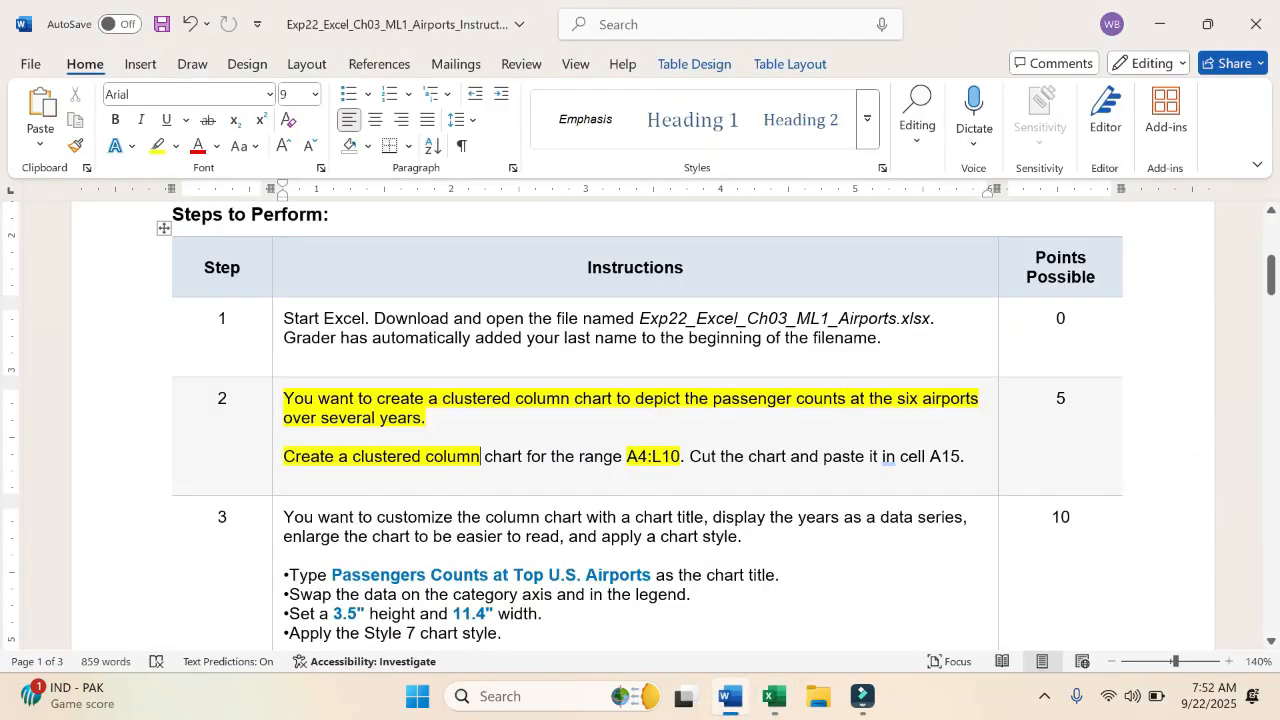
pyautogui.moveTo(283, 398); pyautogui.dragTo(983, 466)
pyautogui.click(975, 425)
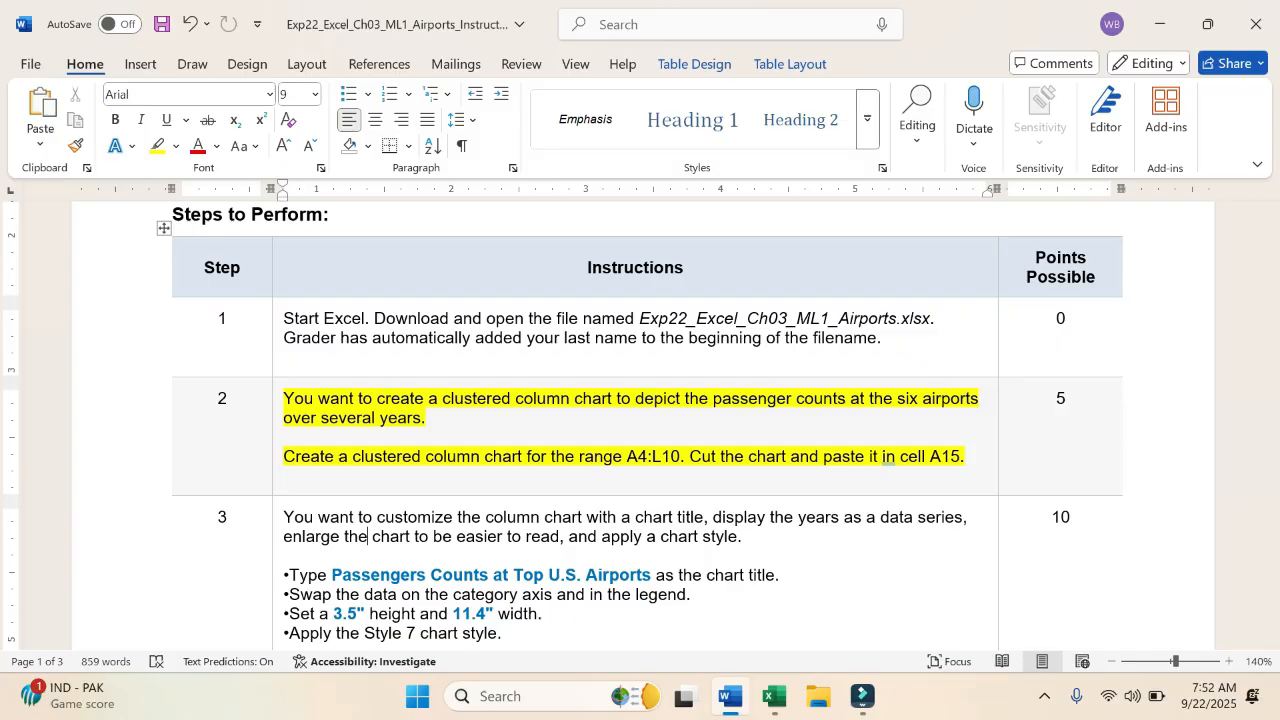
# - Read the title instruction in step 3, switch to Excel and begin the column chart's title with "Passengers Count at Top"
pyautogui.scroll(-1, 640, 420)
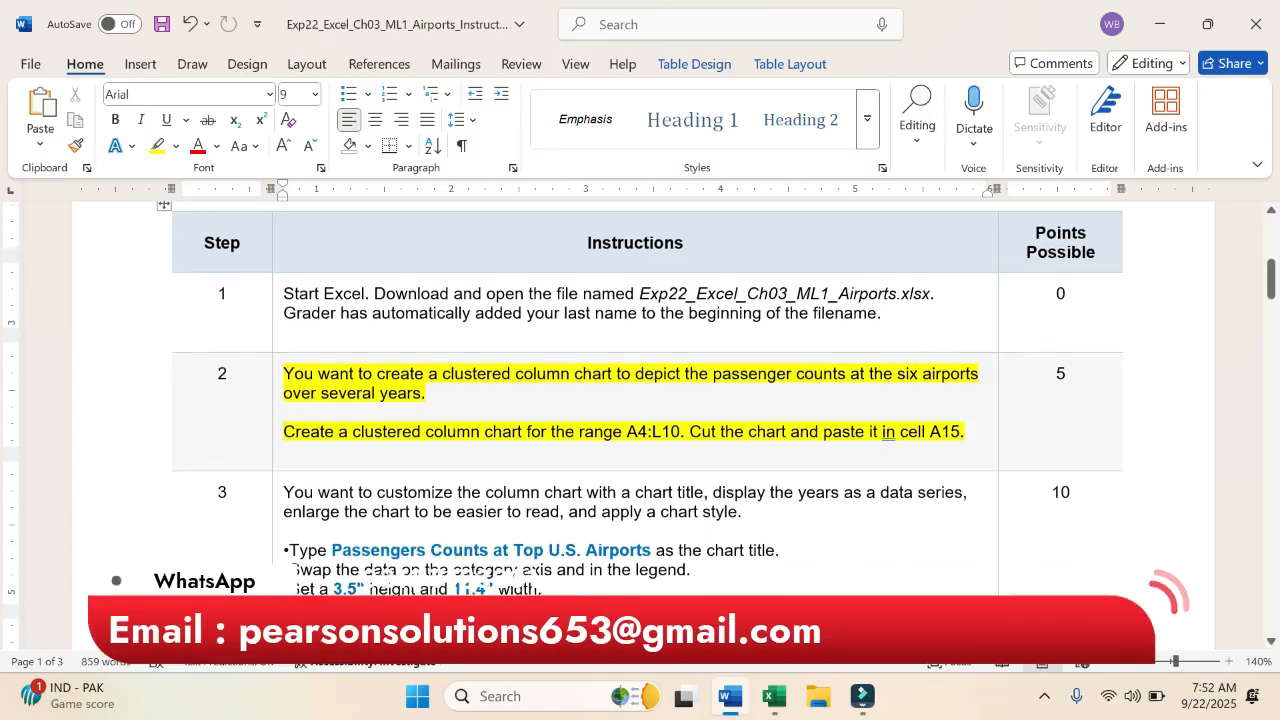
pyautogui.scroll(-1, 640, 420)
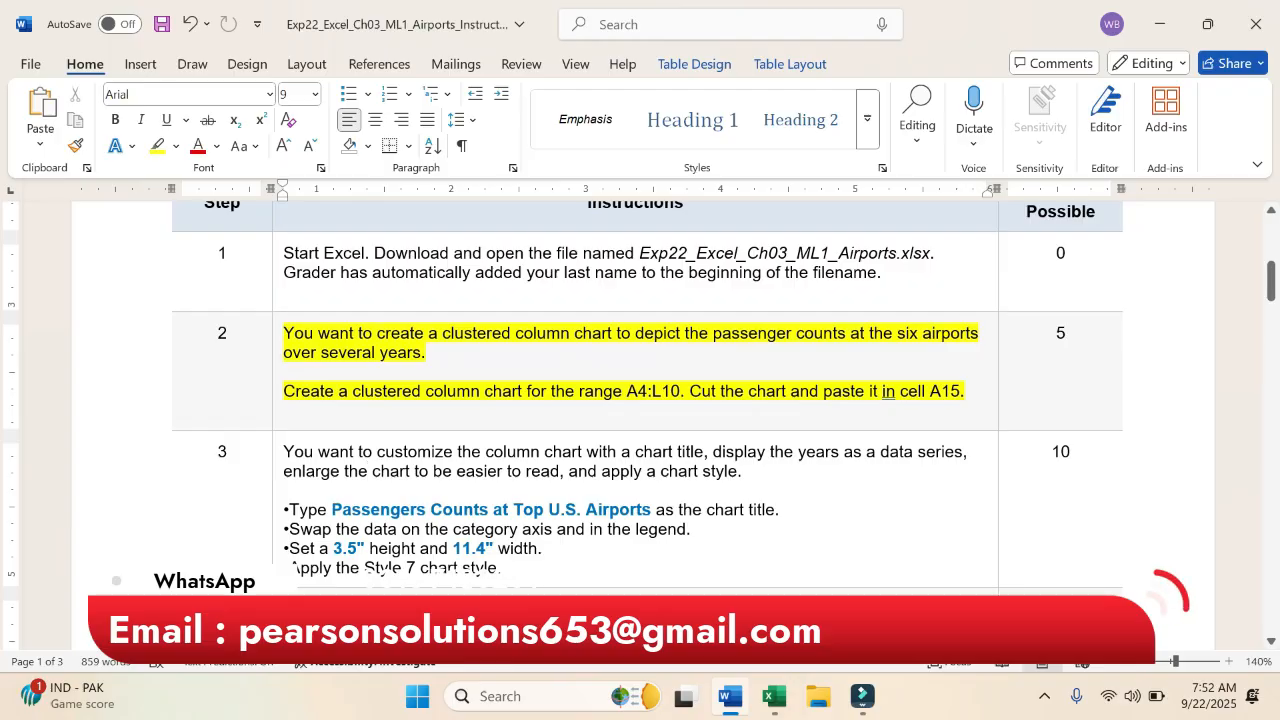
pyautogui.moveTo(288, 510); pyautogui.dragTo(782, 524)
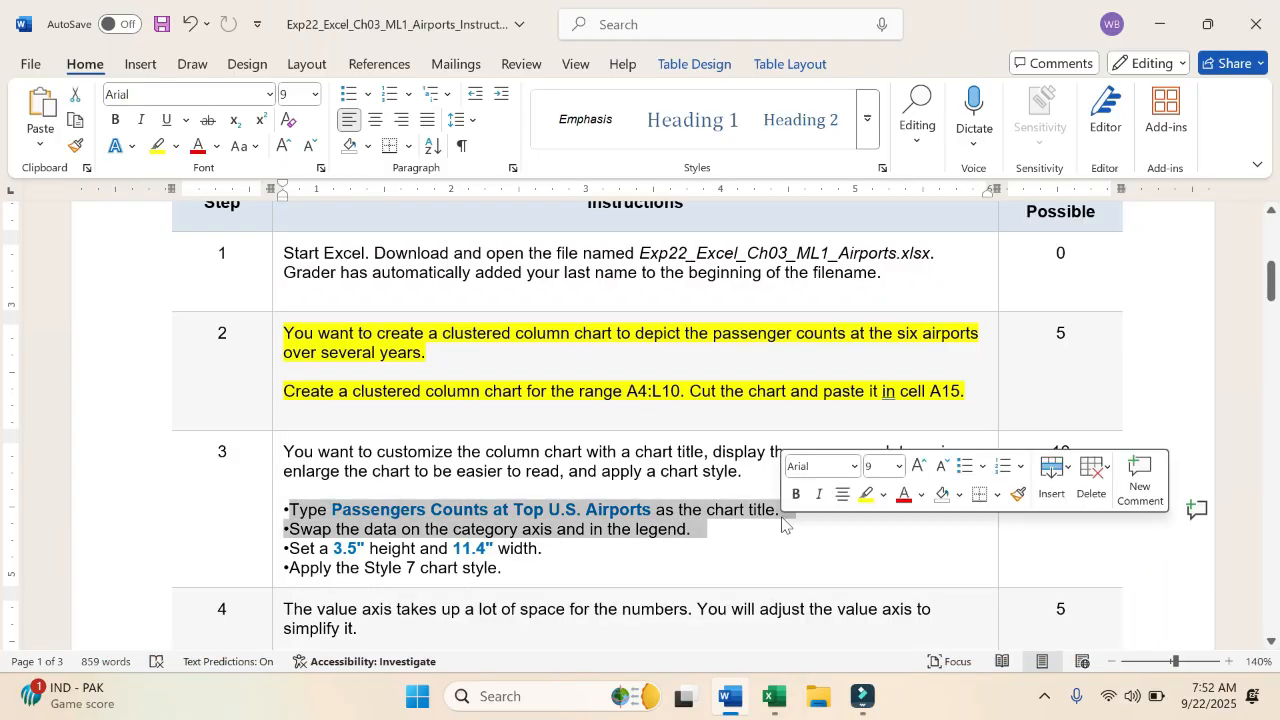
pyautogui.click(782, 518)
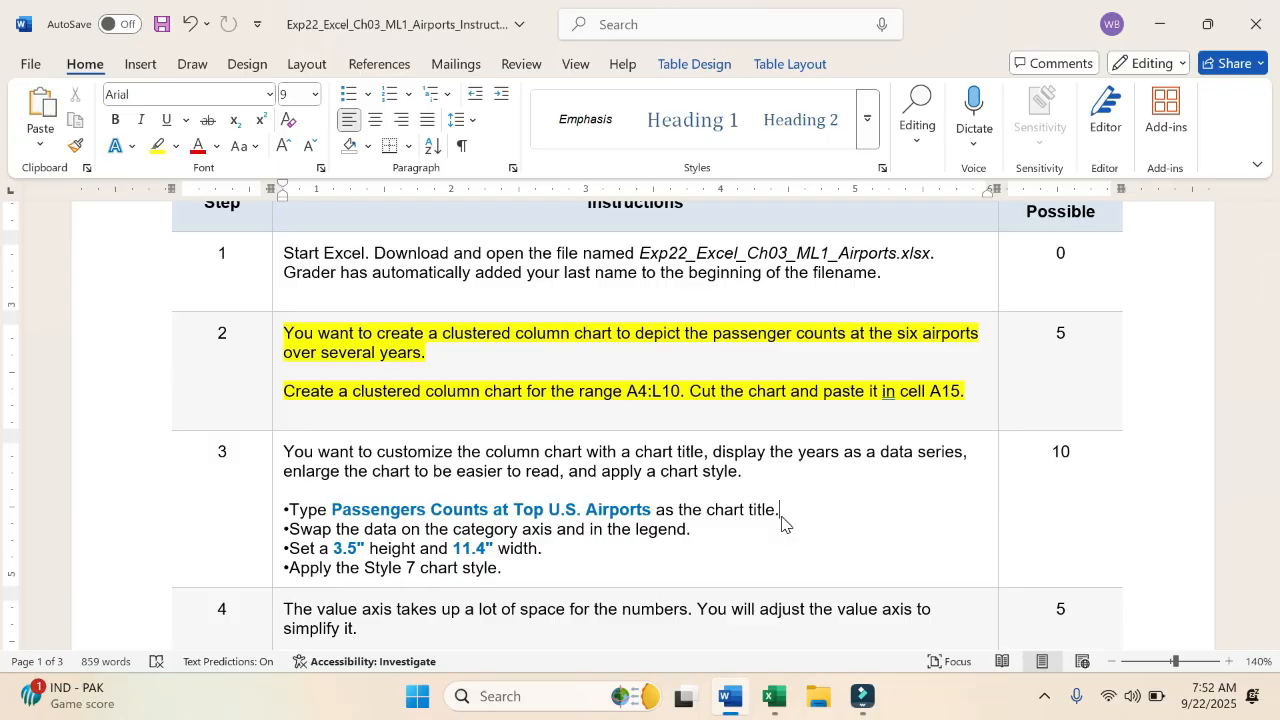
pyautogui.click(774, 697)
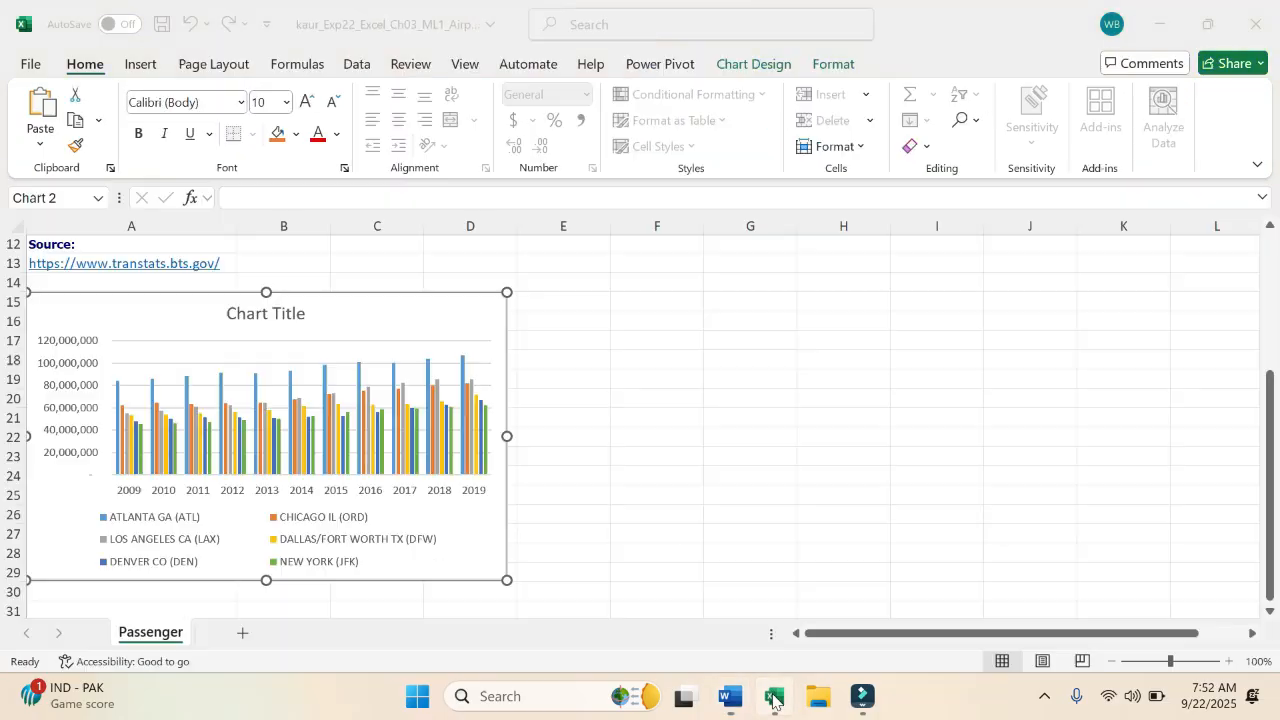
pyautogui.click(297, 314)
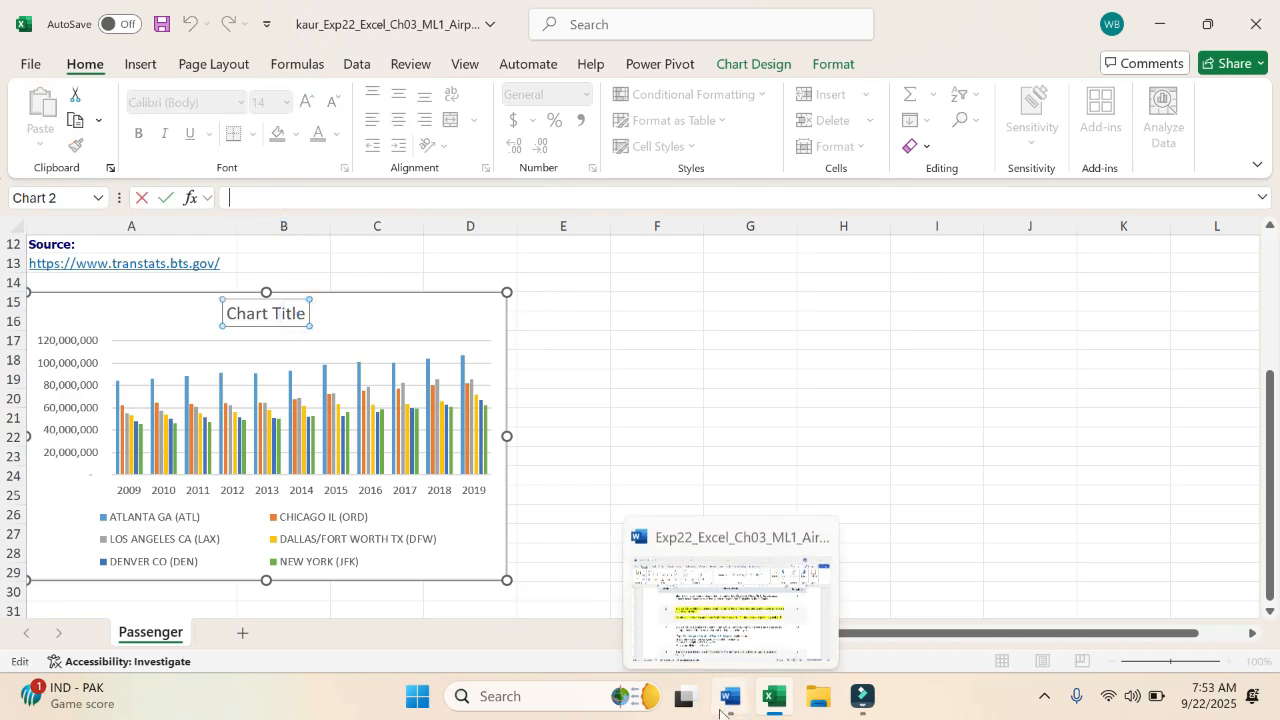
pyautogui.click(722, 706)
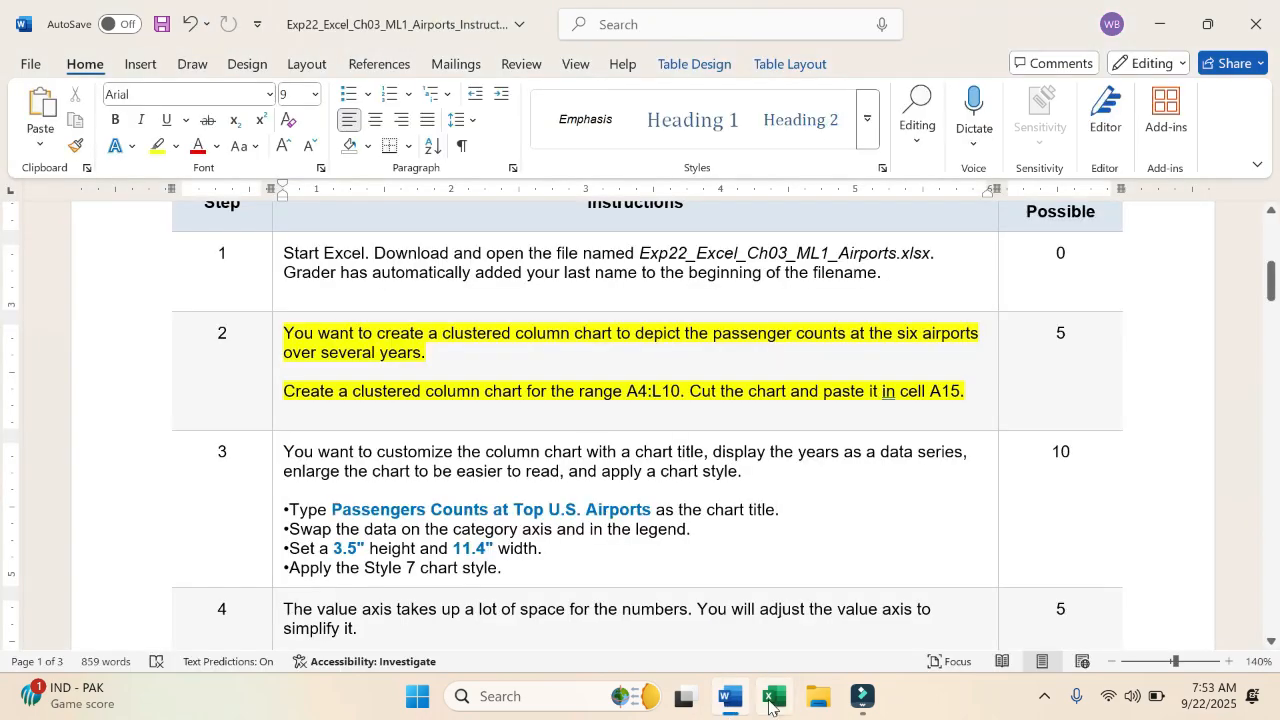
pyautogui.click(770, 704)
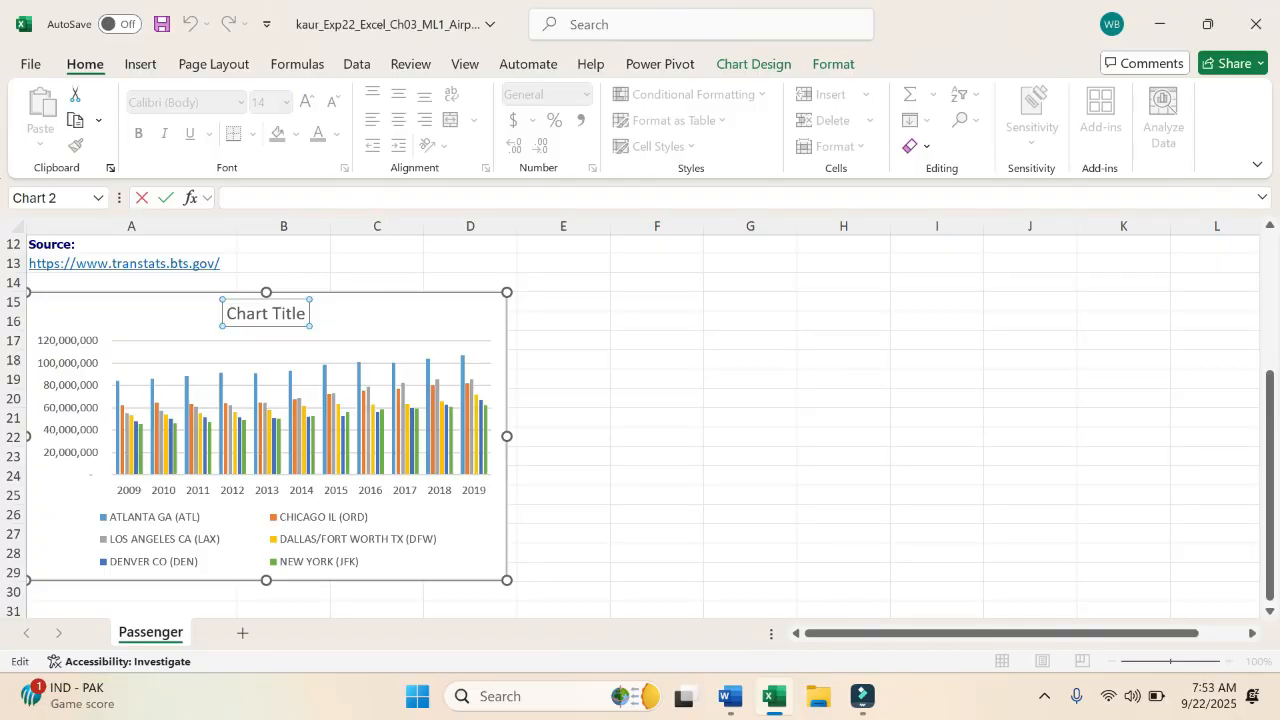
pyautogui.write('Passengers cO')
pyautogui.press('BackSpace')
pyautogui.press('BackSpace')
pyautogui.write('Count ')
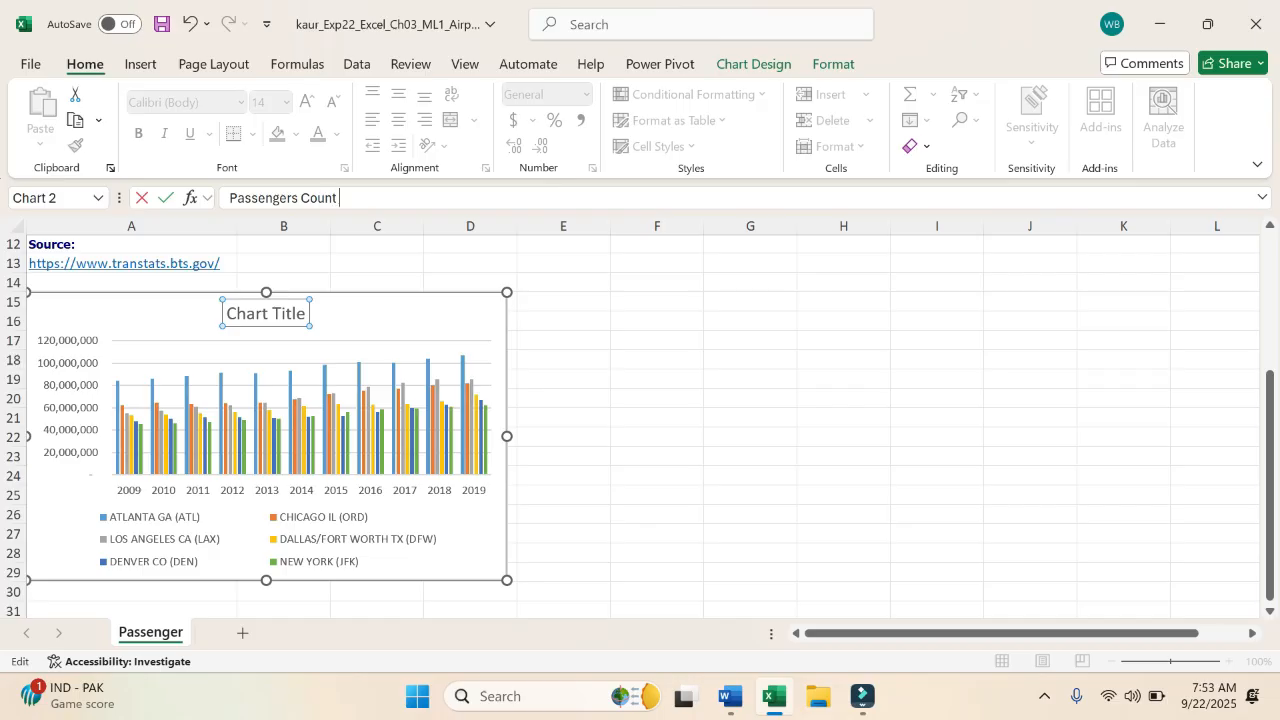
pyautogui.write('at t')
pyautogui.press('BackSpace')
pyautogui.write('Top')
# - Check the wording in Word, complete the chart title with "U.S Airports" in Excel and apply it to the chart
pyautogui.click(733, 700)
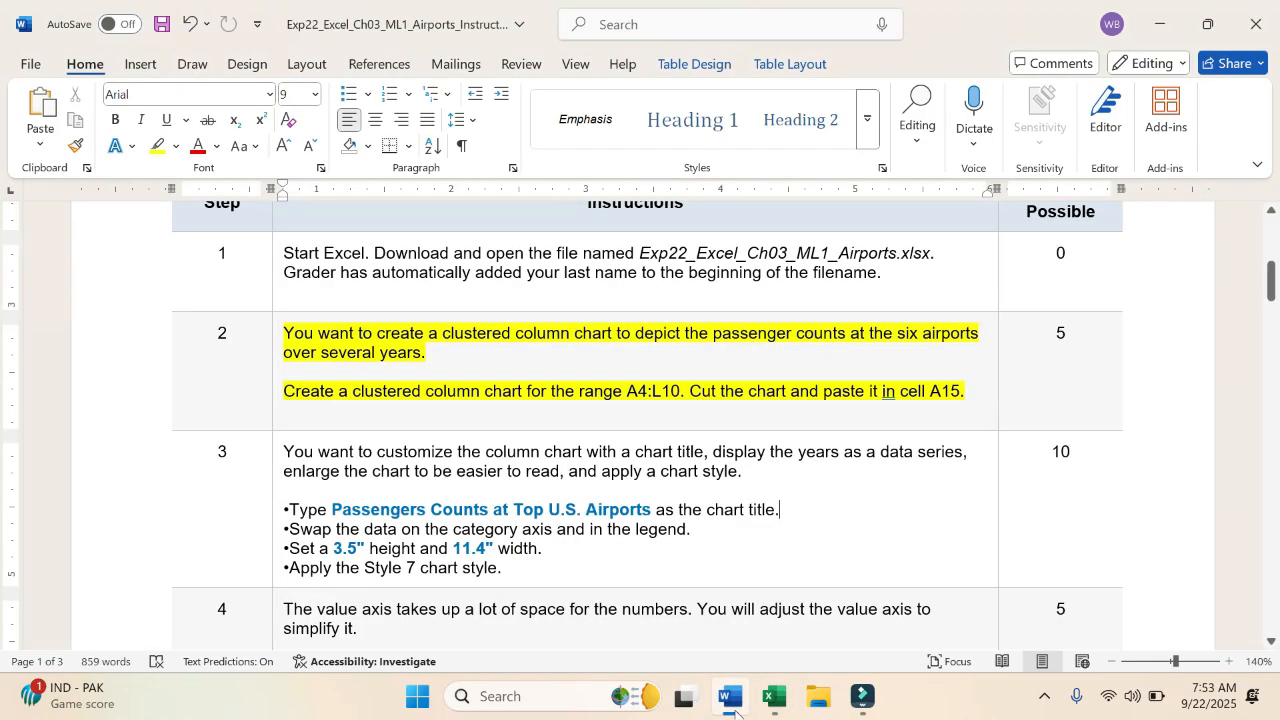
pyautogui.click(774, 698)
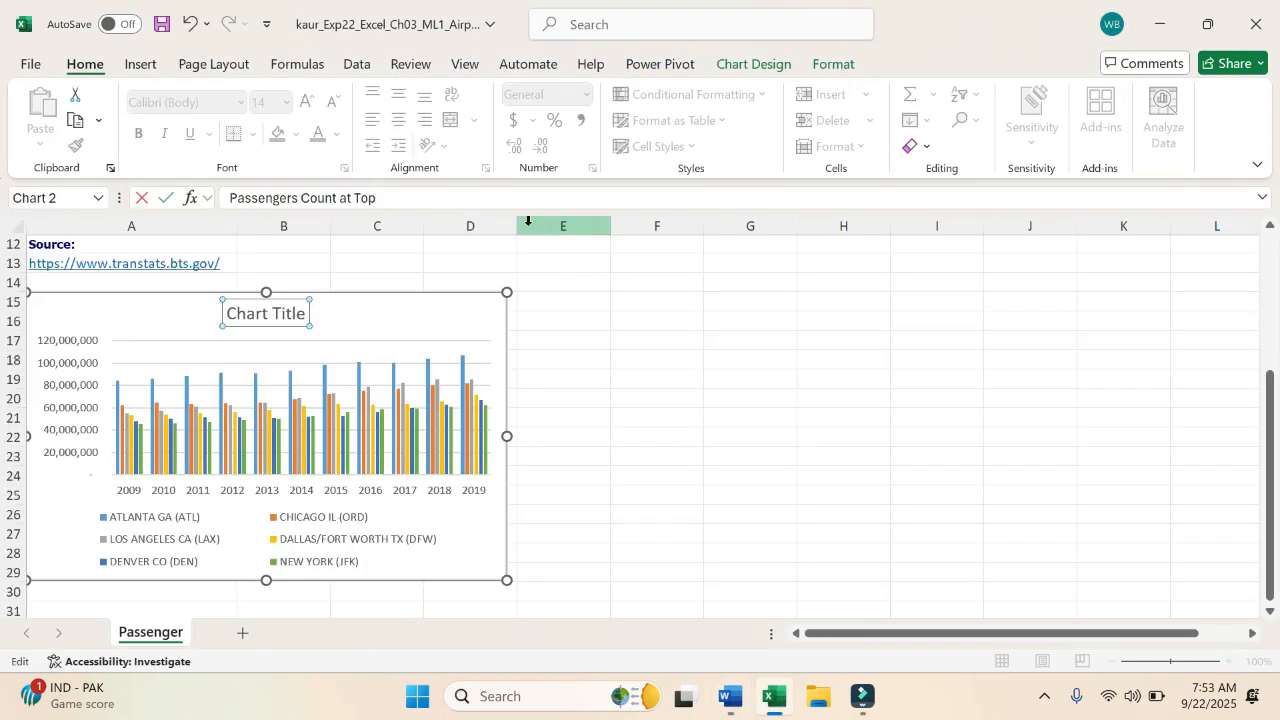
pyautogui.write('U.S')
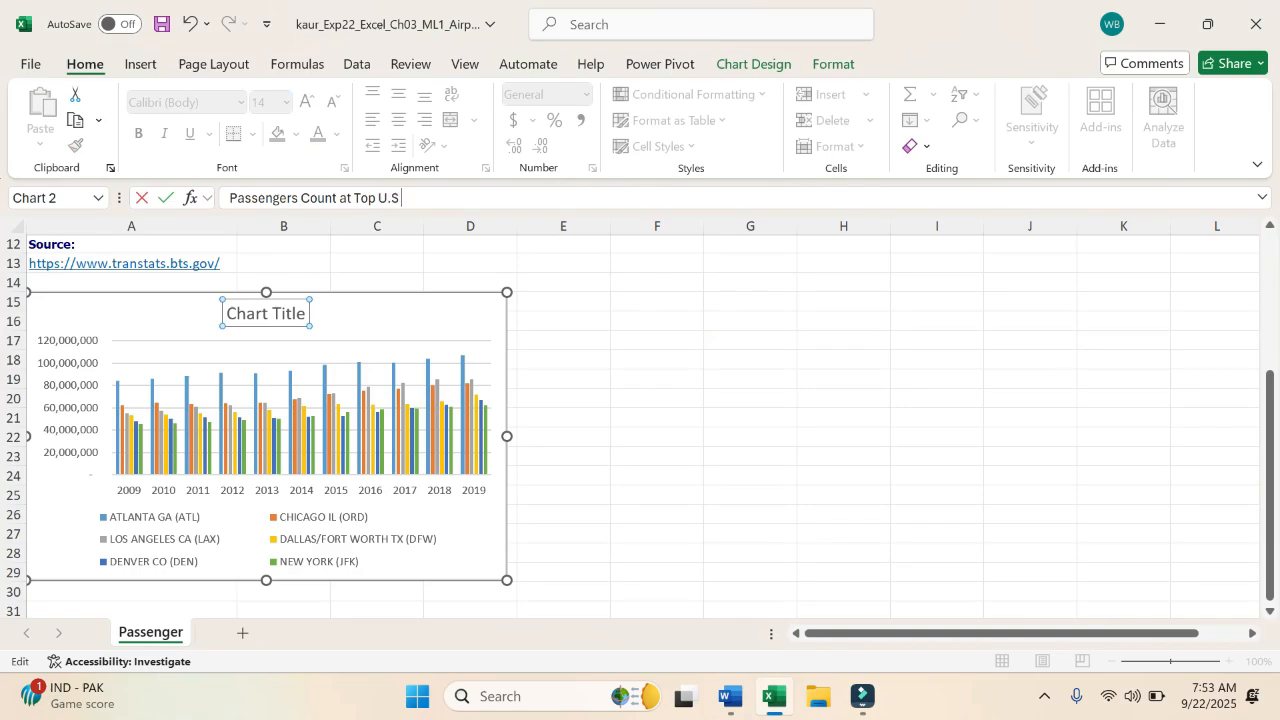
pyautogui.write(' Airports')
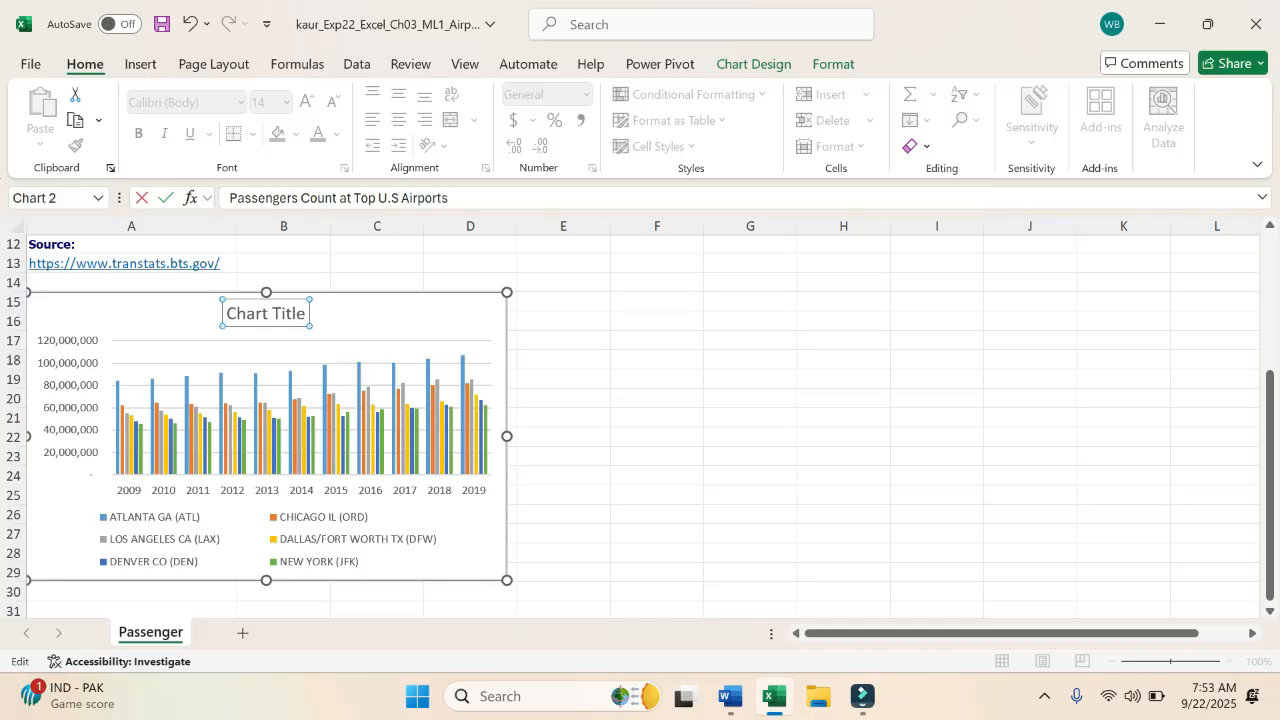
pyautogui.click(728, 697)
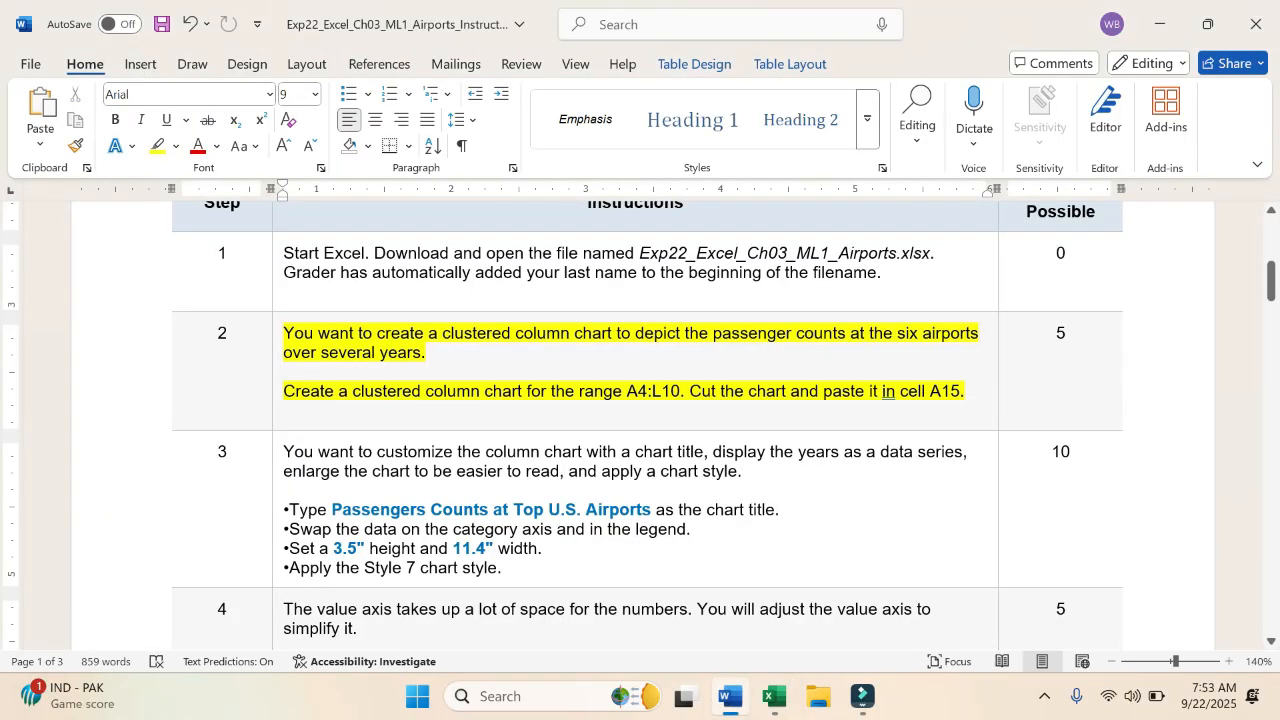
pyautogui.click(786, 707)
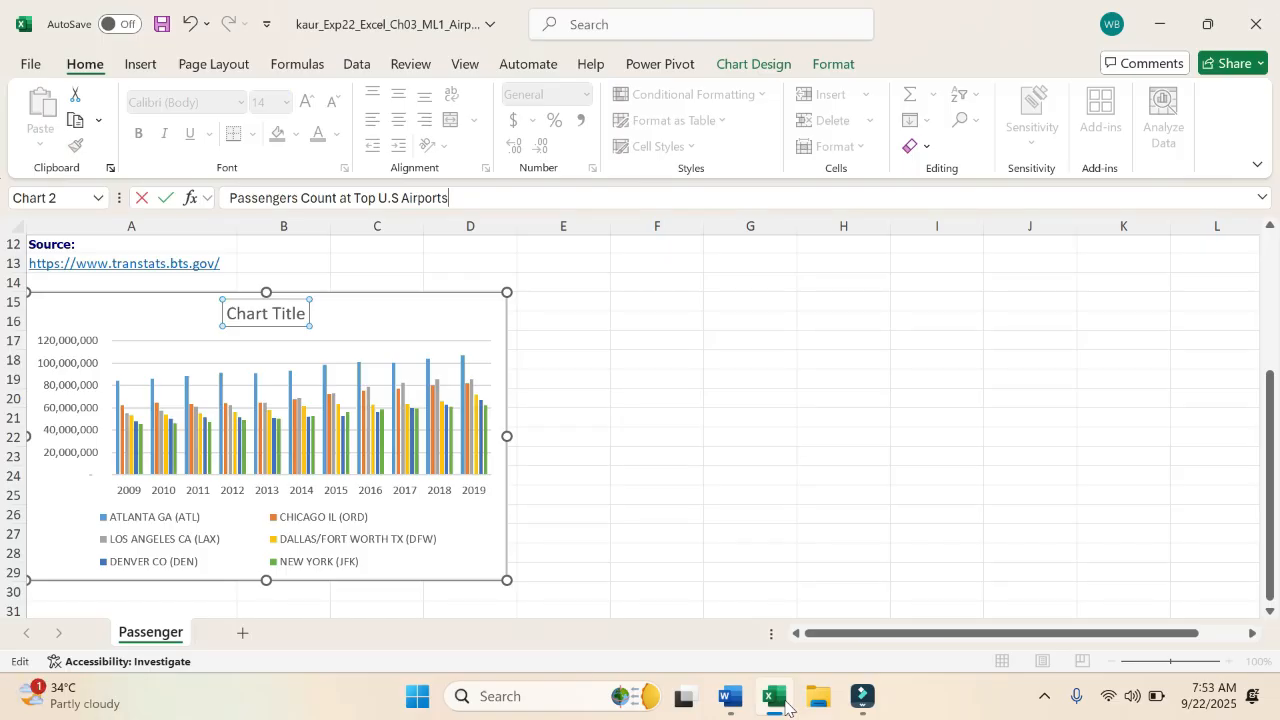
pyautogui.click(730, 697)
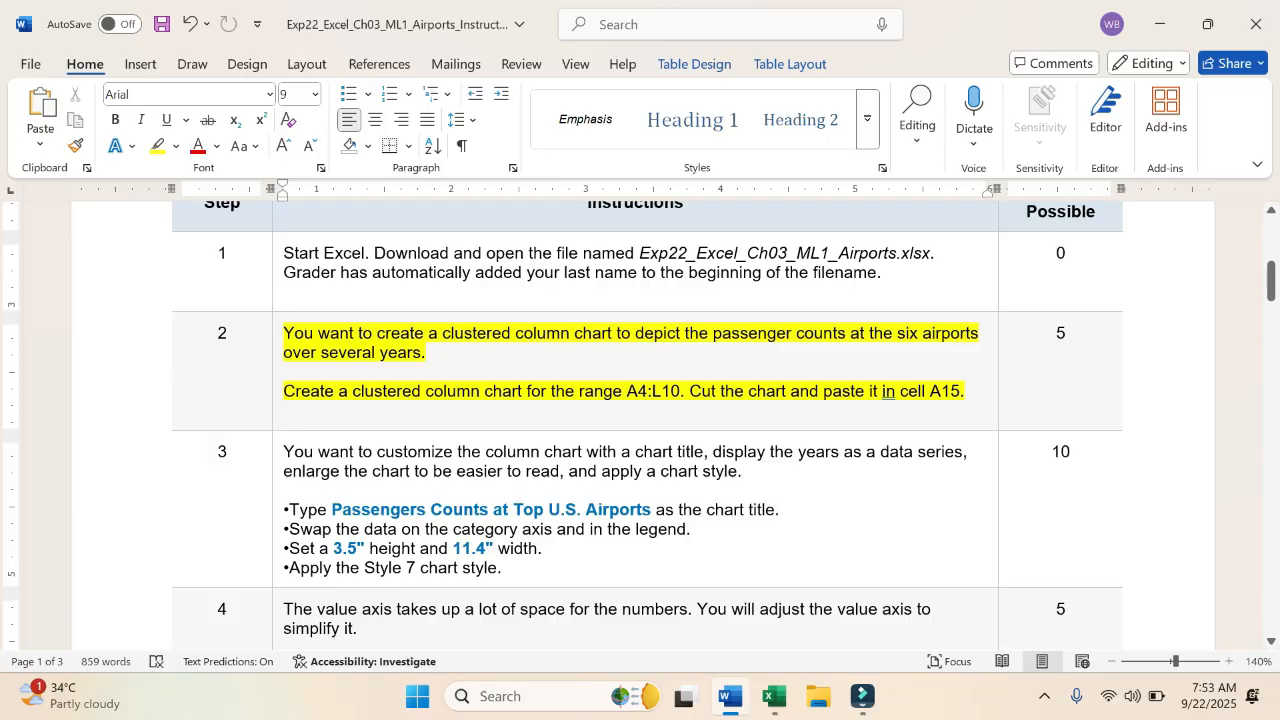
pyautogui.moveTo(766, 693)
pyautogui.click(770, 600)
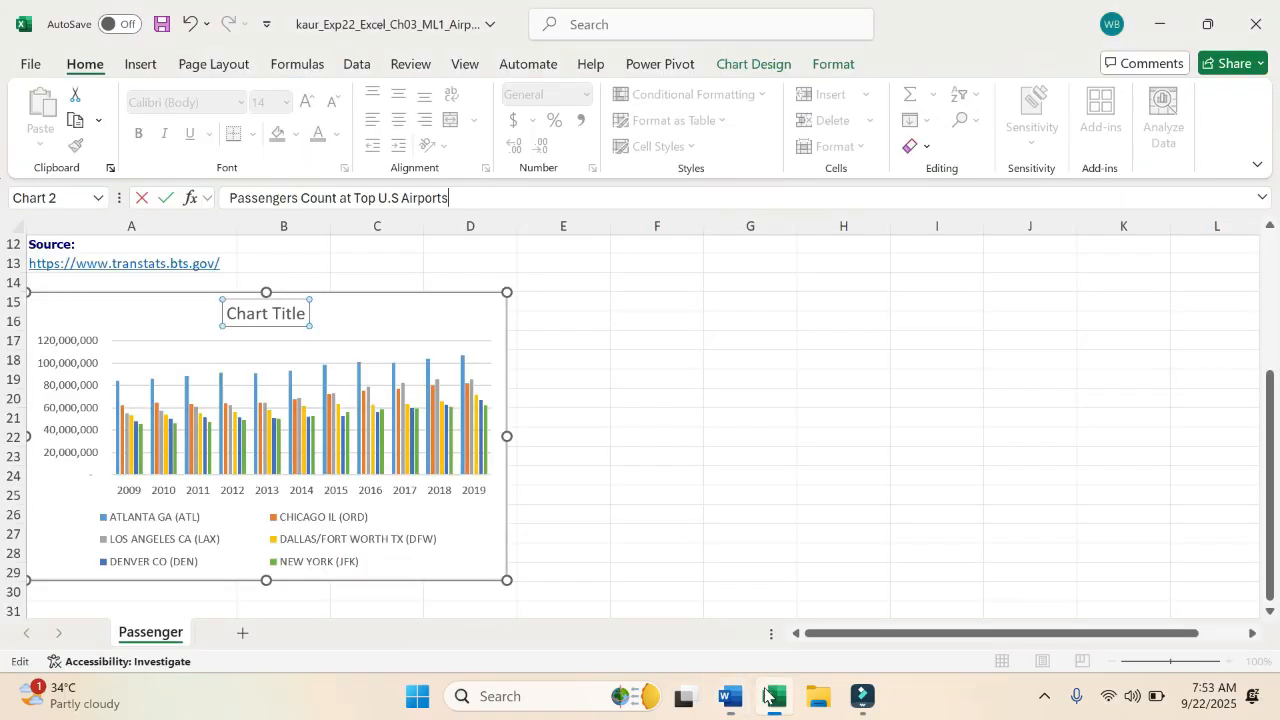
pyautogui.click(456, 322)
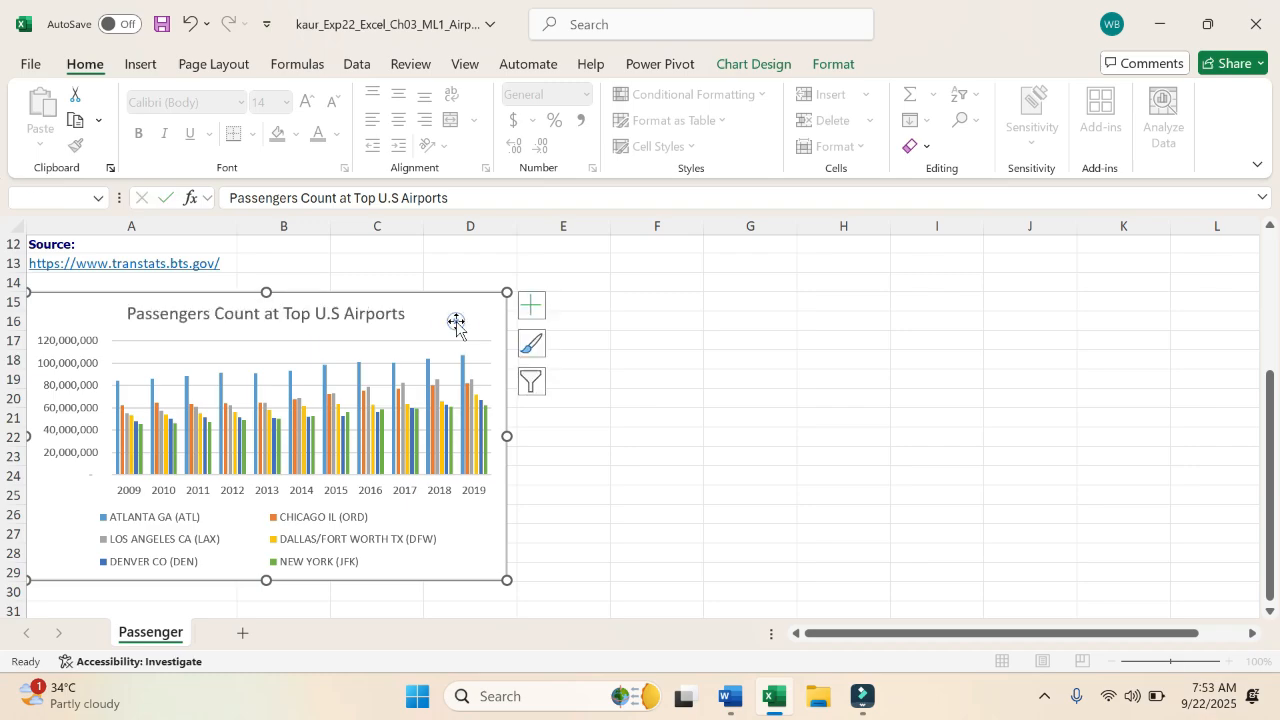
# - Remove the legend and the axes from the column chart, and return to the Word instructions
pyautogui.click(528, 308)
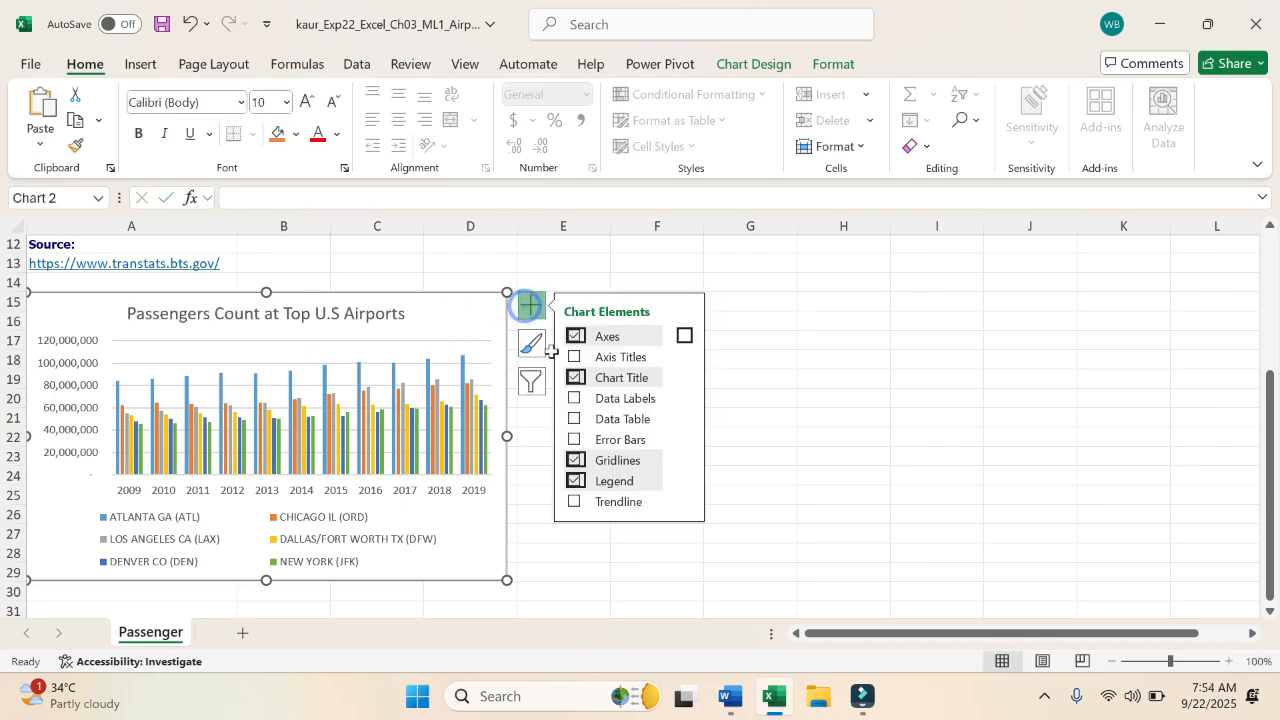
pyautogui.click(575, 484)
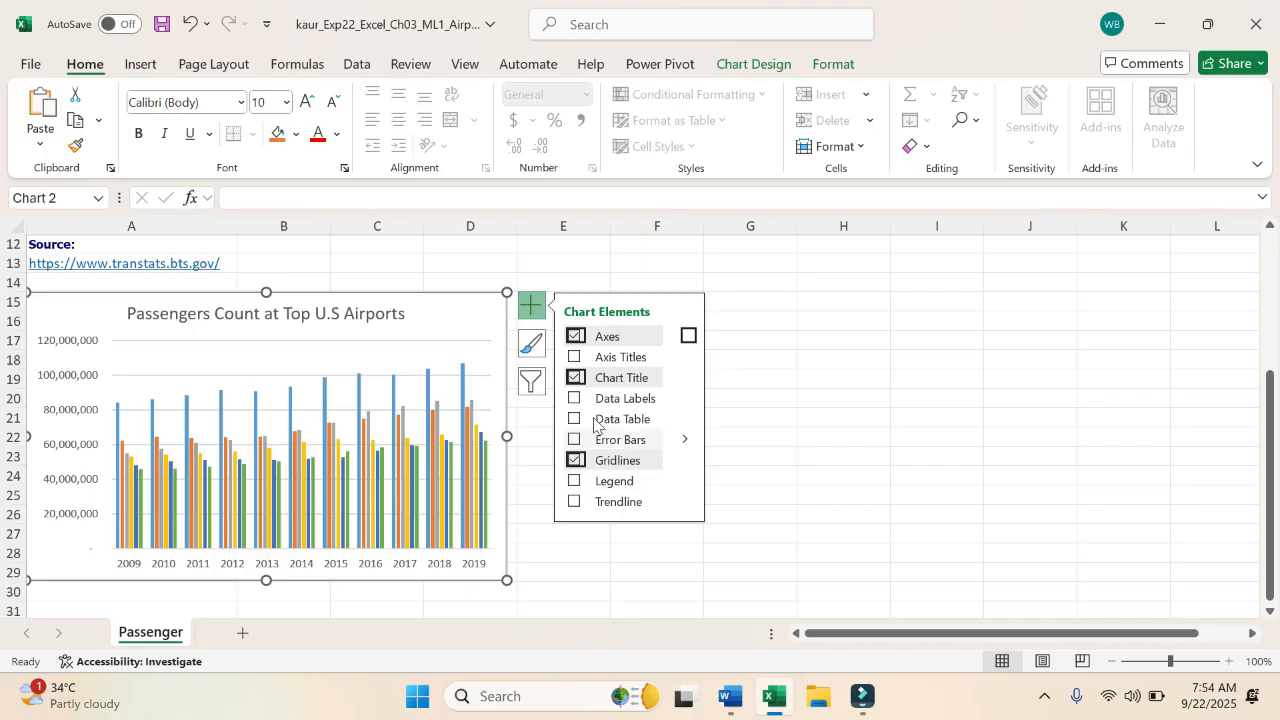
pyautogui.click(574, 337)
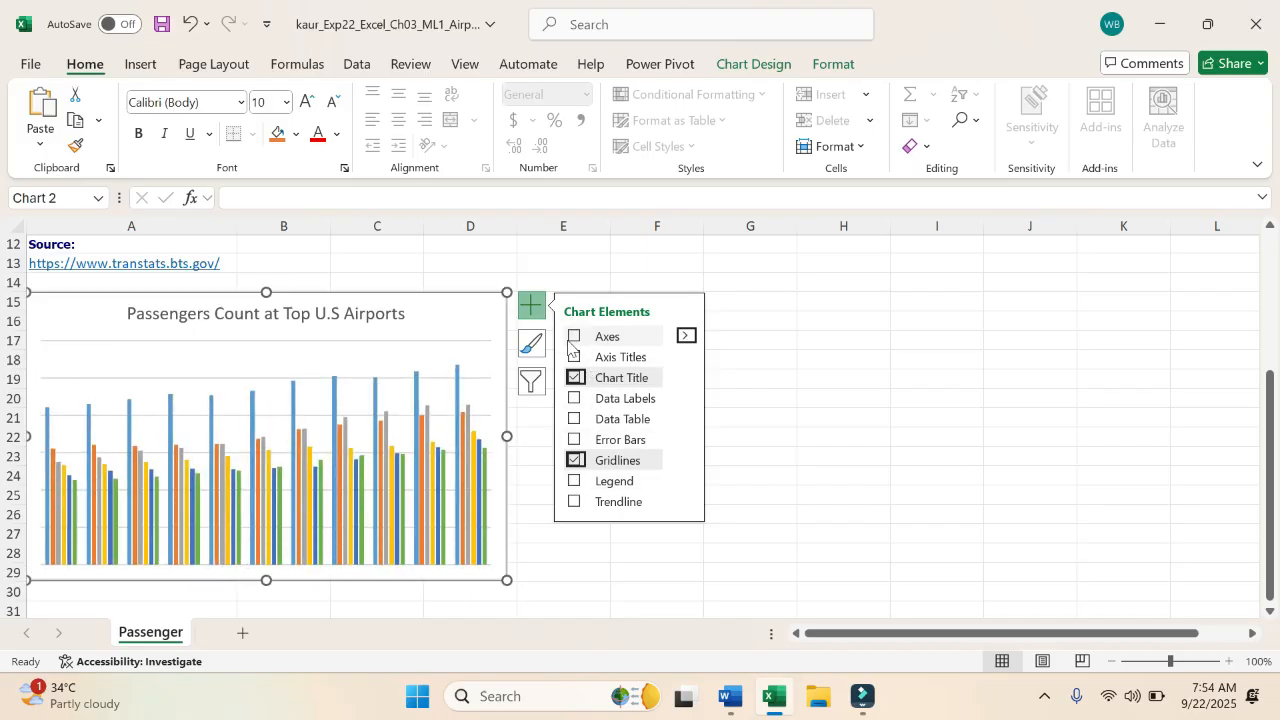
pyautogui.click(800, 512)
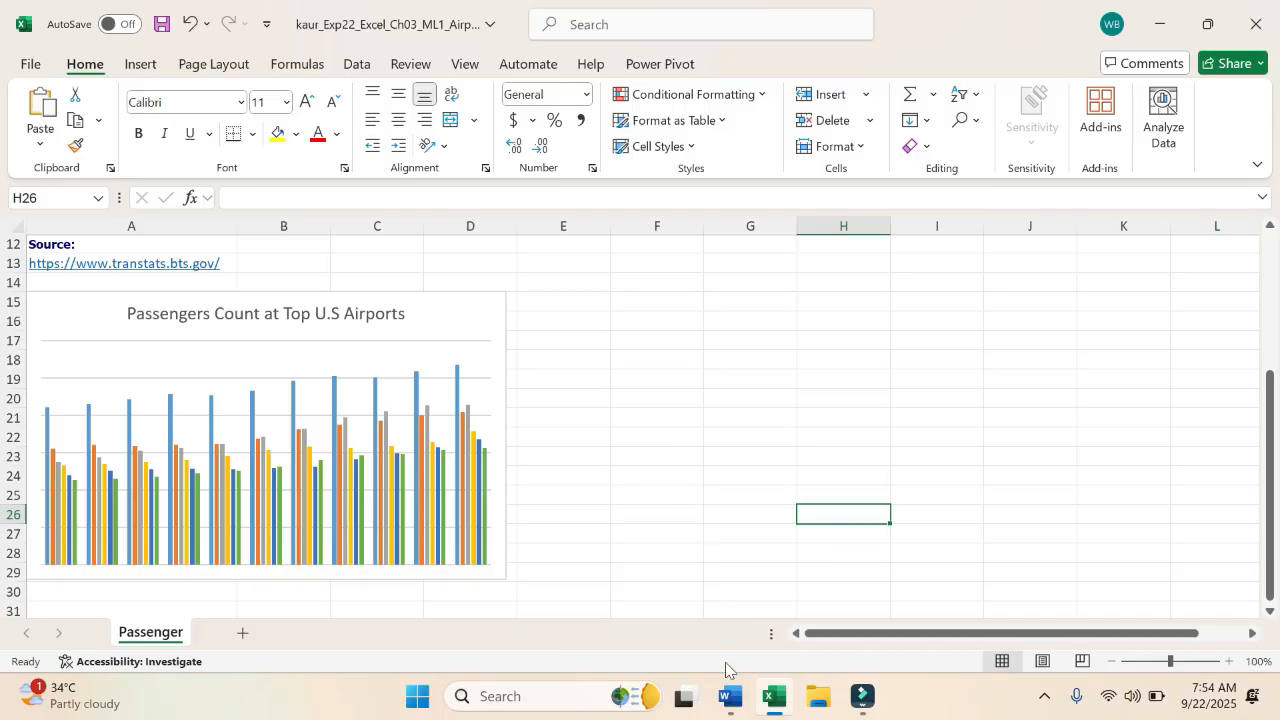
pyautogui.click(730, 697)
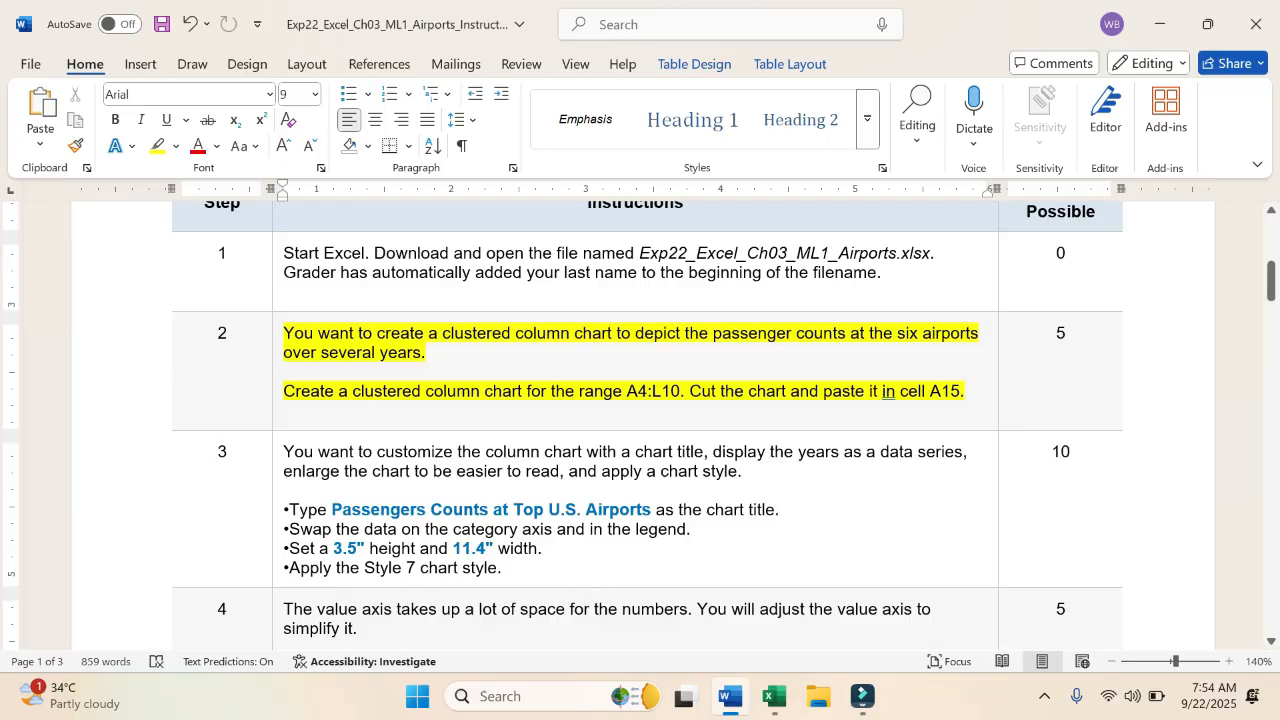
# - Switch to Excel, select the column chart and set its height to 3.5"
pyautogui.click(772, 693)
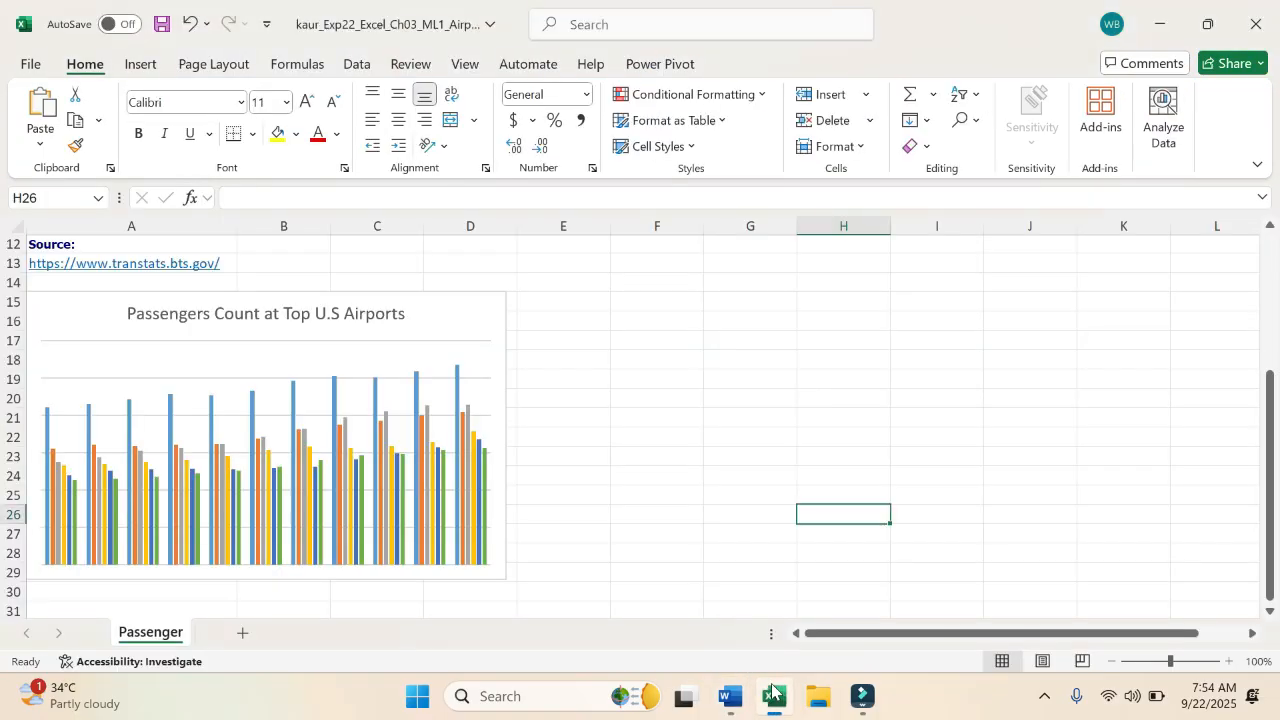
pyautogui.click(449, 315)
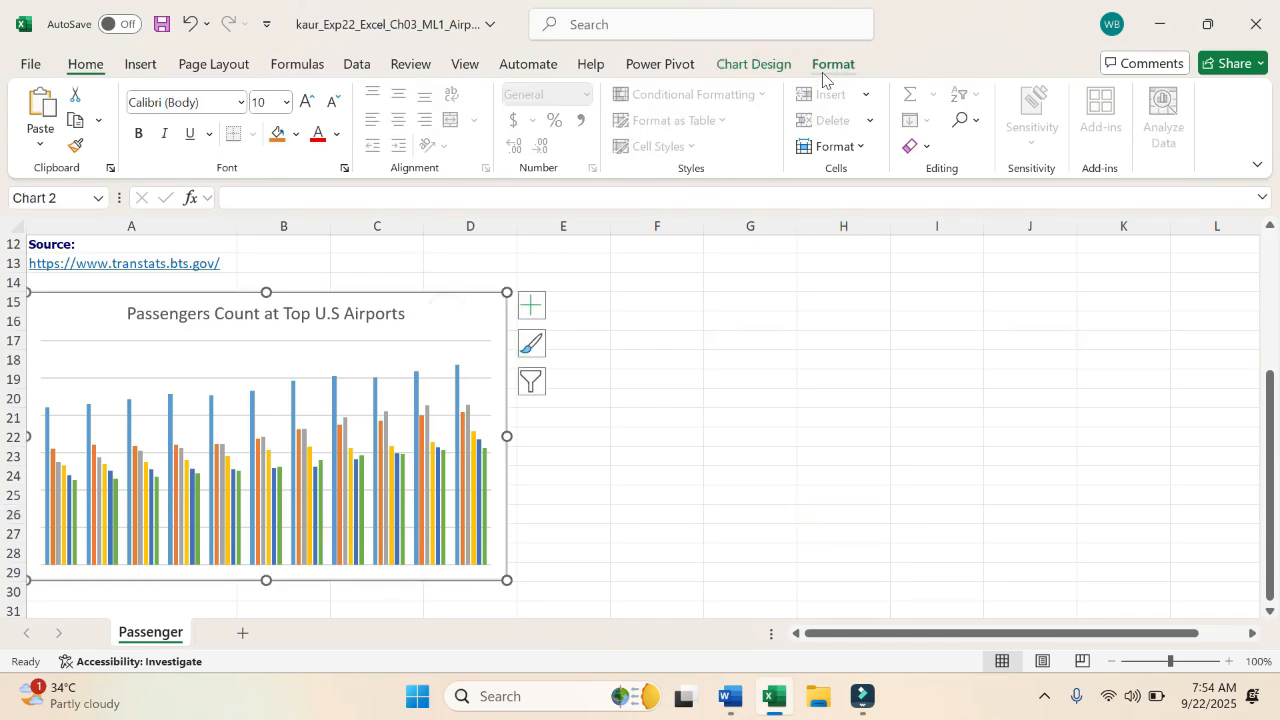
pyautogui.click(823, 70)
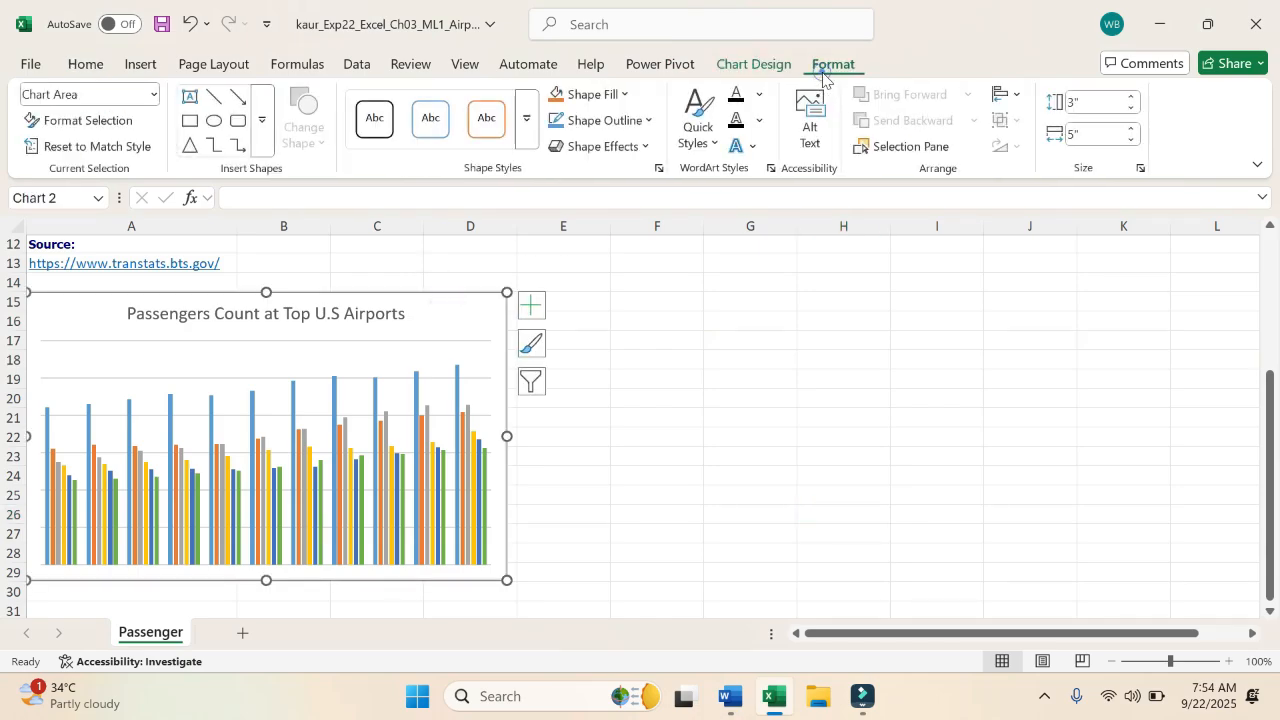
pyautogui.click(1132, 97)
pyautogui.click(1132, 97)
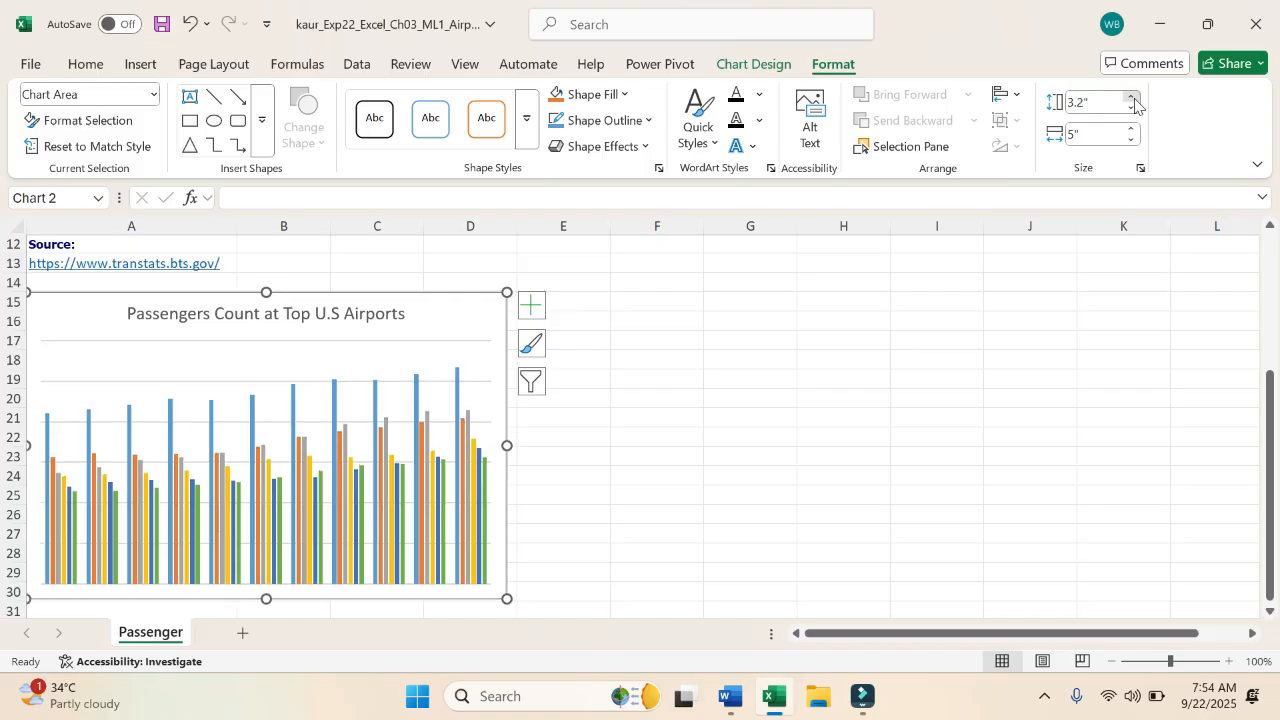
pyautogui.click(1132, 97)
pyautogui.click(1132, 97)
pyautogui.click(1132, 97)
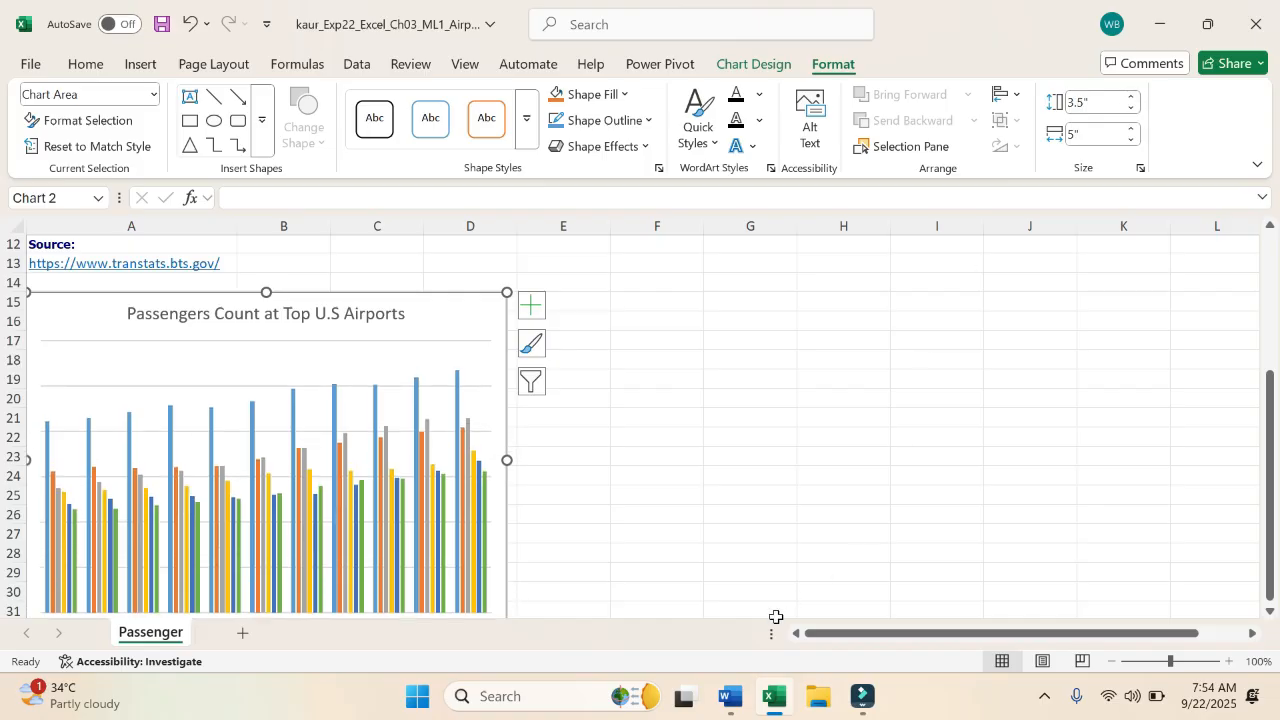
# - Check the required chart size in the Word instructions and set the column chart's width to 11.4" in Excel
pyautogui.click(730, 697)
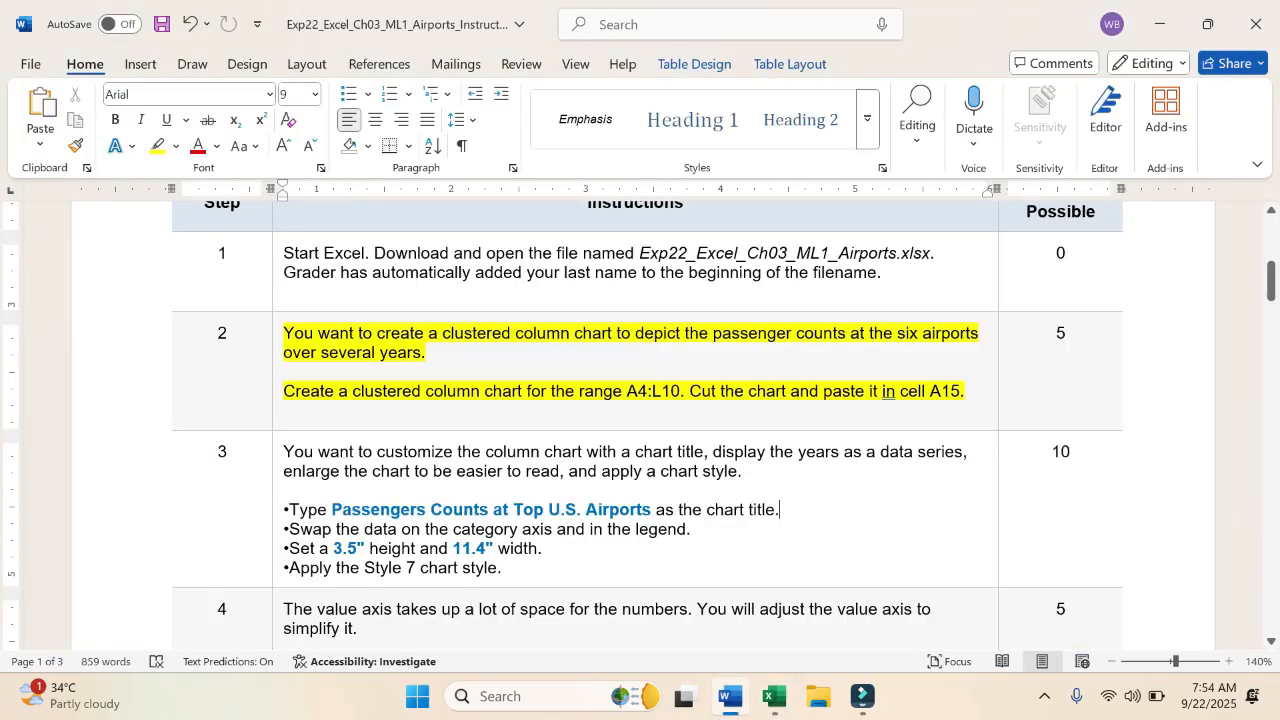
pyautogui.hotkey('alt', 'Tab')
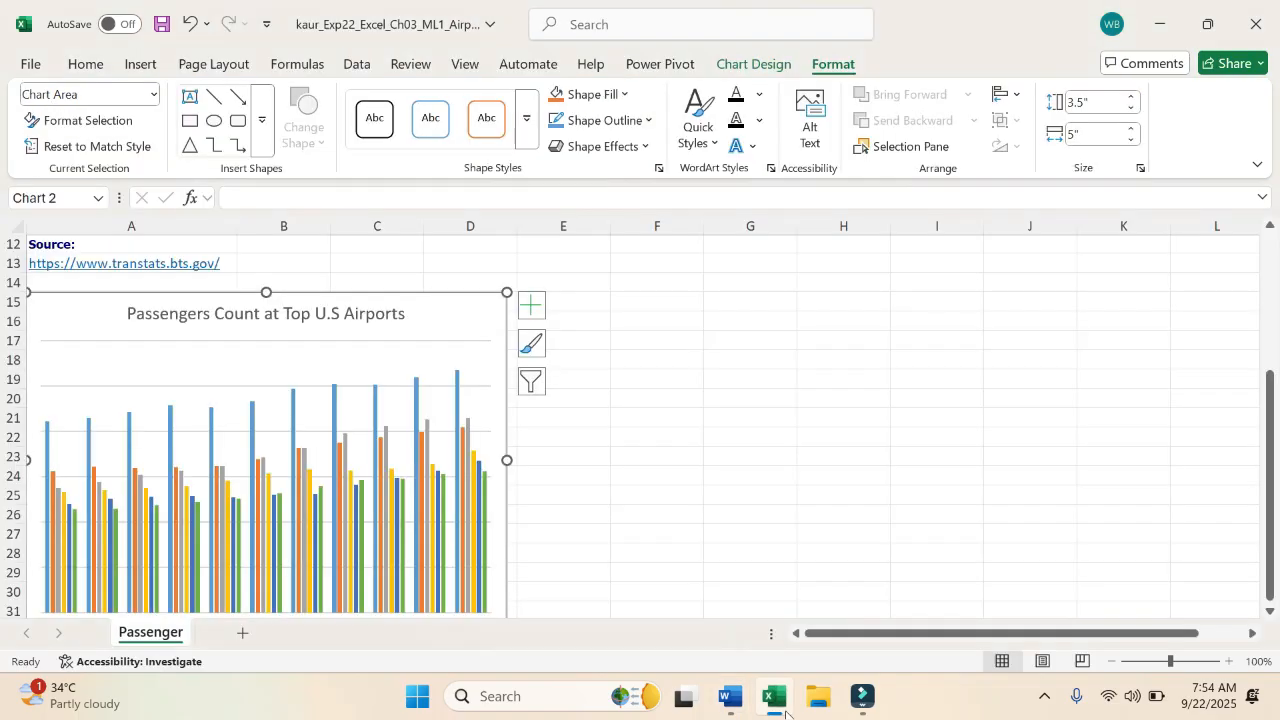
pyautogui.click(1132, 129)
pyautogui.click(1132, 129)
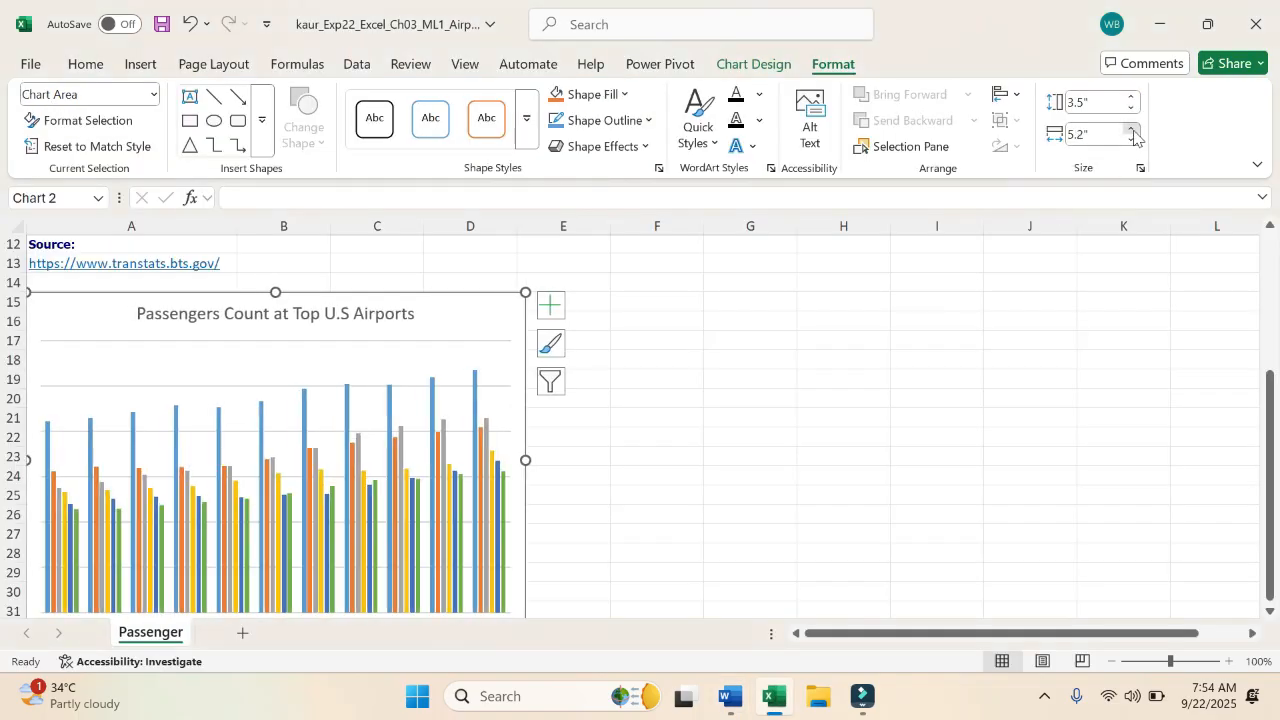
pyautogui.click(1132, 129)
pyautogui.click(1132, 129)
pyautogui.click(1132, 129)
pyautogui.click(1132, 129)
pyautogui.click(1132, 129)
pyautogui.click(1132, 129)
pyautogui.click(1132, 129)
pyautogui.click(1132, 129)
pyautogui.click(1132, 129)
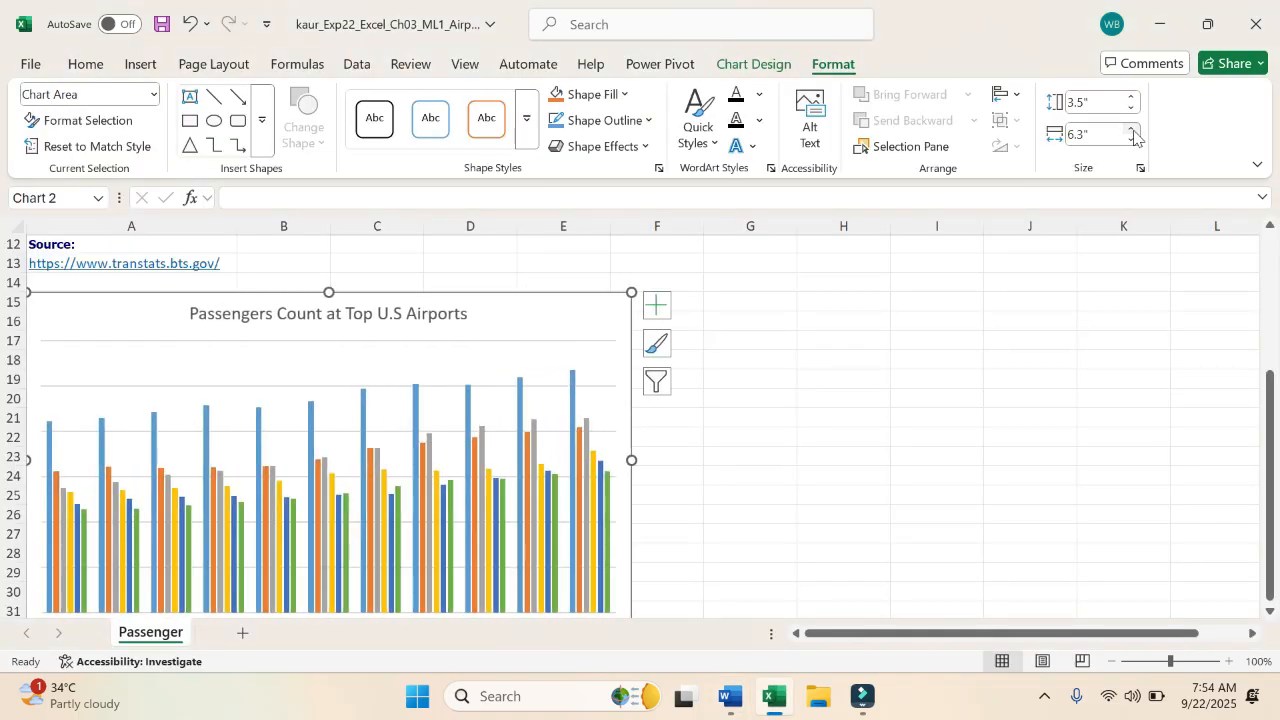
pyautogui.click(1132, 129)
pyautogui.click(1132, 129)
pyautogui.click(1132, 129)
pyautogui.click(1132, 129)
pyautogui.click(1132, 129)
pyautogui.click(1132, 129)
pyautogui.click(1132, 129)
pyautogui.click(1132, 129)
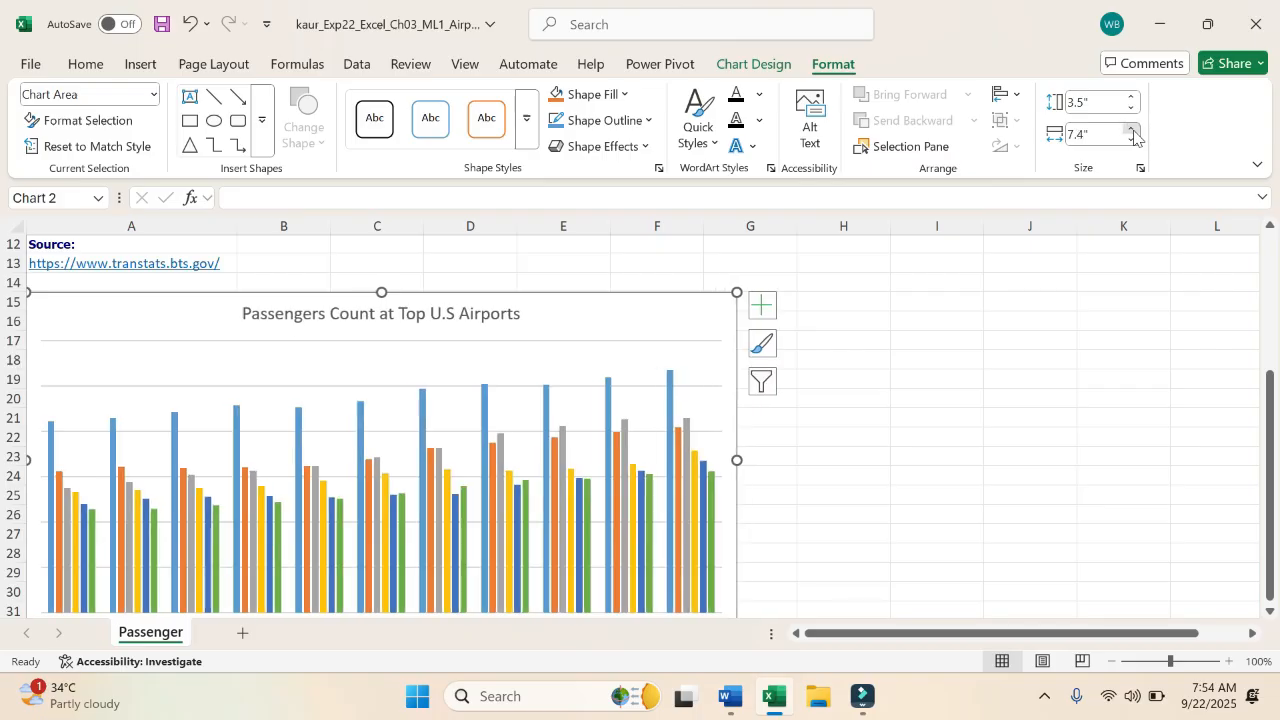
pyautogui.click(1132, 129)
pyautogui.click(1132, 129)
pyautogui.click(1132, 129)
pyautogui.click(1132, 129)
pyautogui.click(1132, 129)
pyautogui.click(1132, 129)
pyautogui.click(1132, 129)
pyautogui.click(1132, 129)
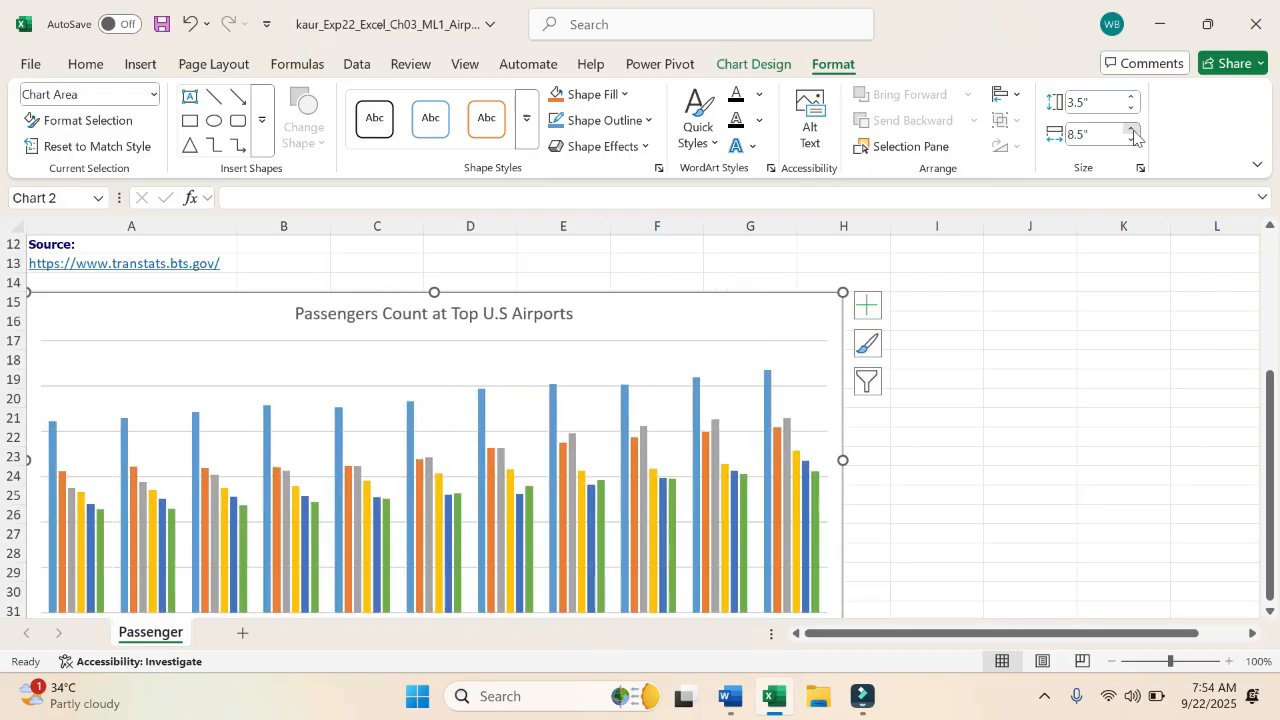
pyautogui.click(1132, 129)
pyautogui.click(1132, 129)
pyautogui.click(1132, 129)
pyautogui.click(1132, 129)
pyautogui.click(1132, 129)
pyautogui.click(1133, 130)
pyautogui.click(1133, 130)
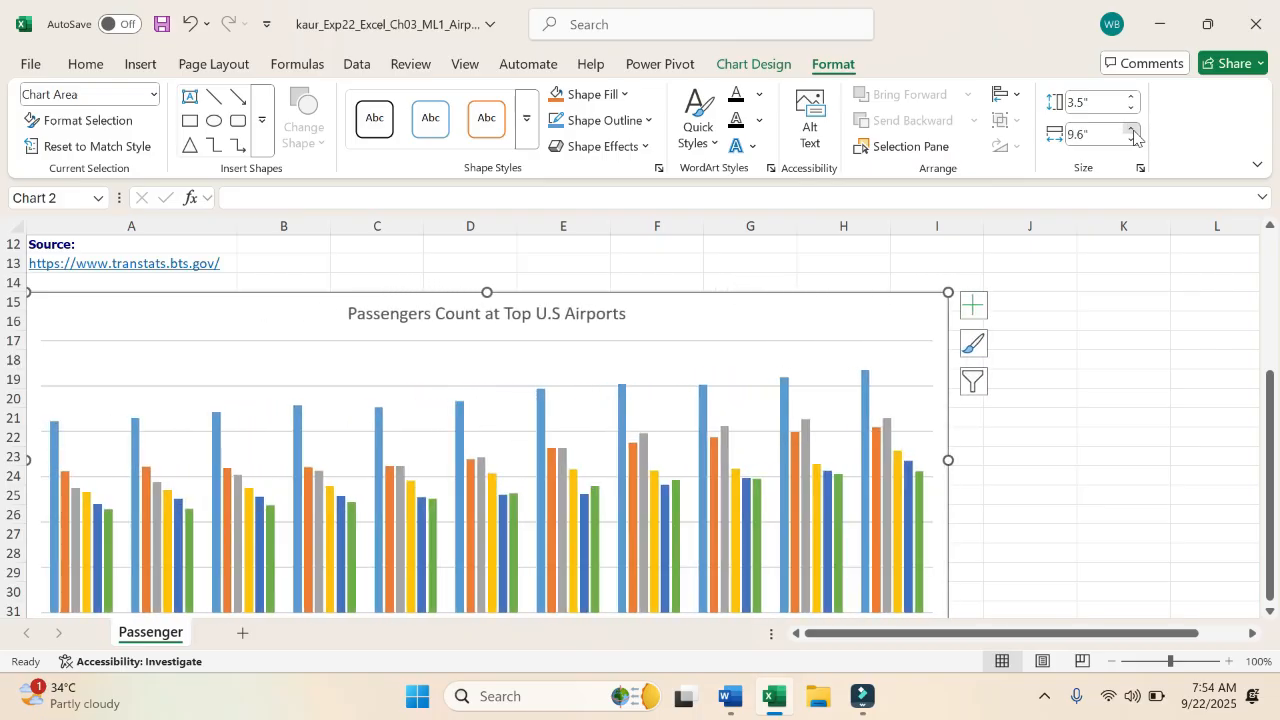
pyautogui.click(1133, 130)
pyautogui.click(1133, 130)
pyautogui.click(1133, 130)
pyautogui.click(1133, 130)
pyautogui.click(1133, 130)
pyautogui.click(1133, 130)
pyautogui.click(1133, 130)
pyautogui.click(1133, 130)
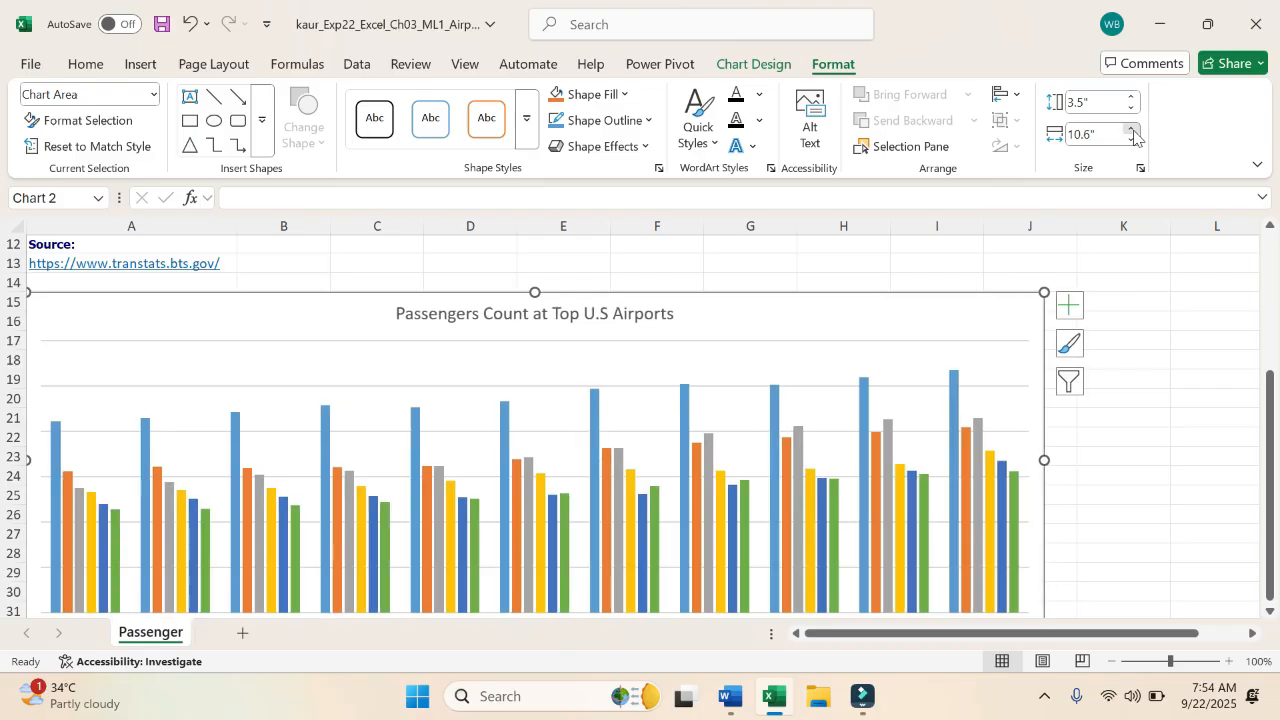
pyautogui.click(1133, 130)
pyautogui.click(1133, 130)
pyautogui.click(1133, 130)
pyautogui.click(1133, 130)
pyautogui.click(1133, 130)
pyautogui.click(1133, 130)
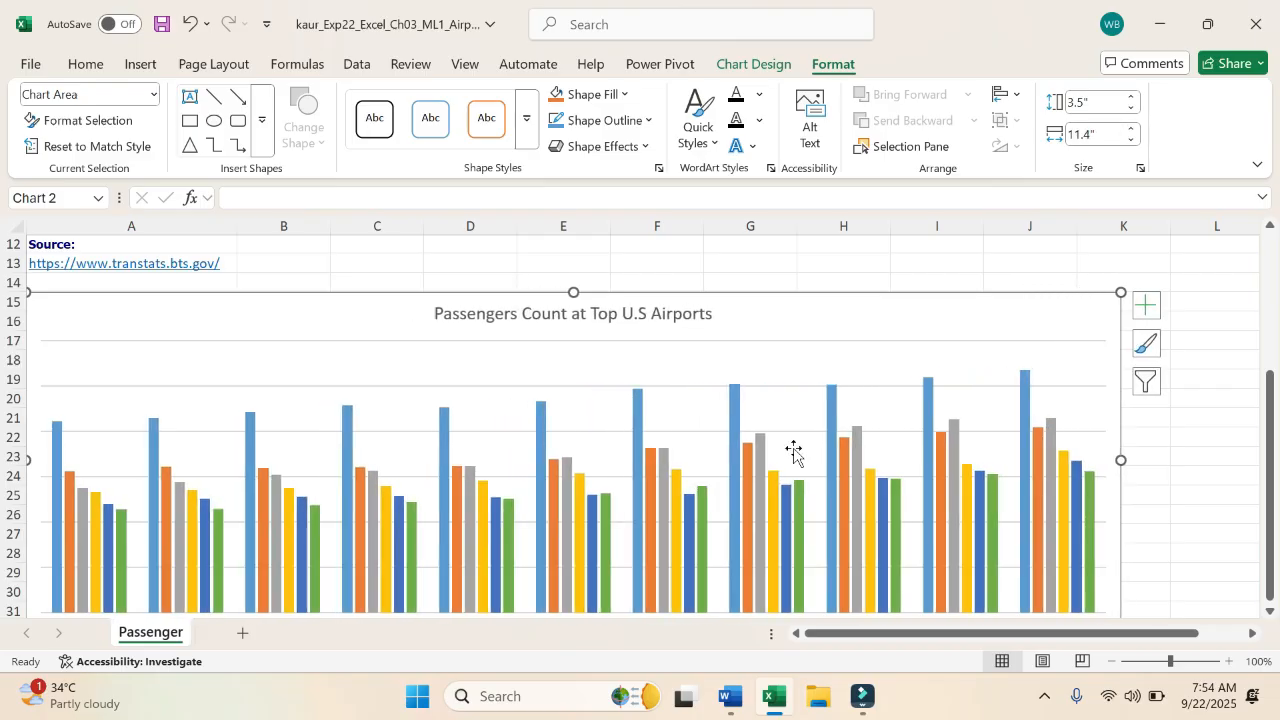
# - Check the remaining step 3 instructions in Word and apply the Style 7 chart style to the column chart in Excel
pyautogui.click(740, 706)
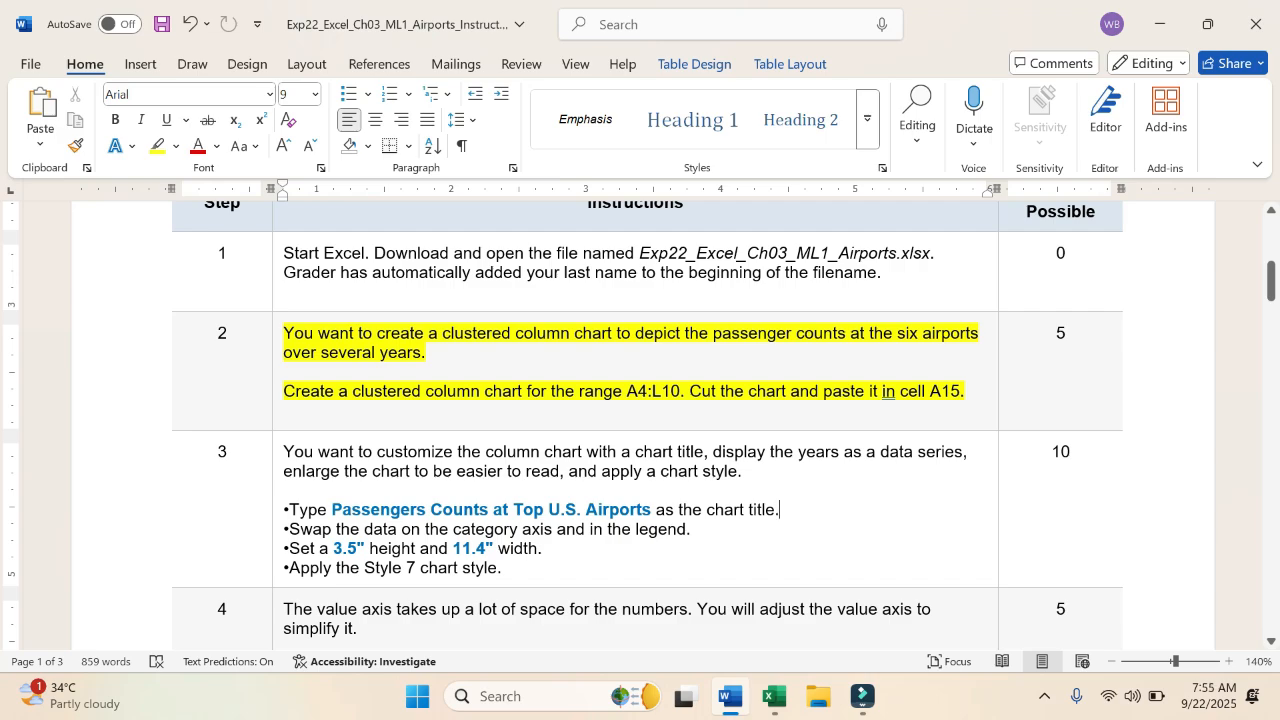
pyautogui.click(773, 697)
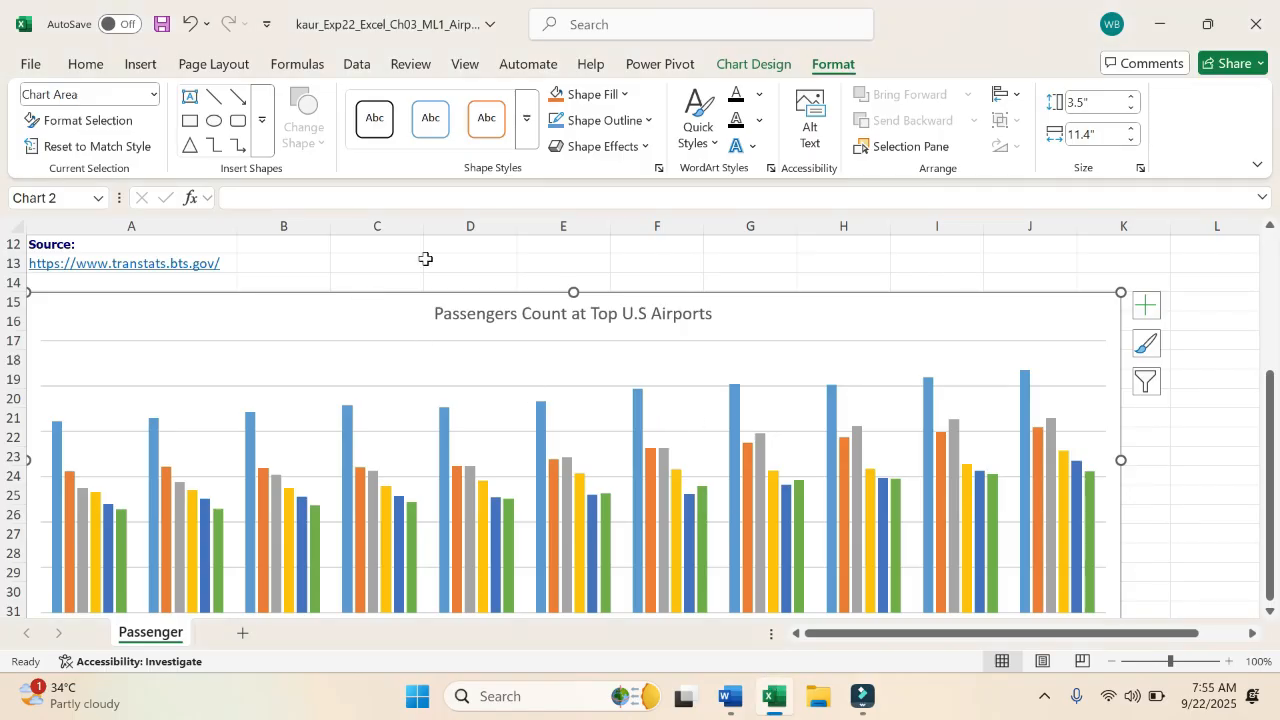
pyautogui.click(745, 64)
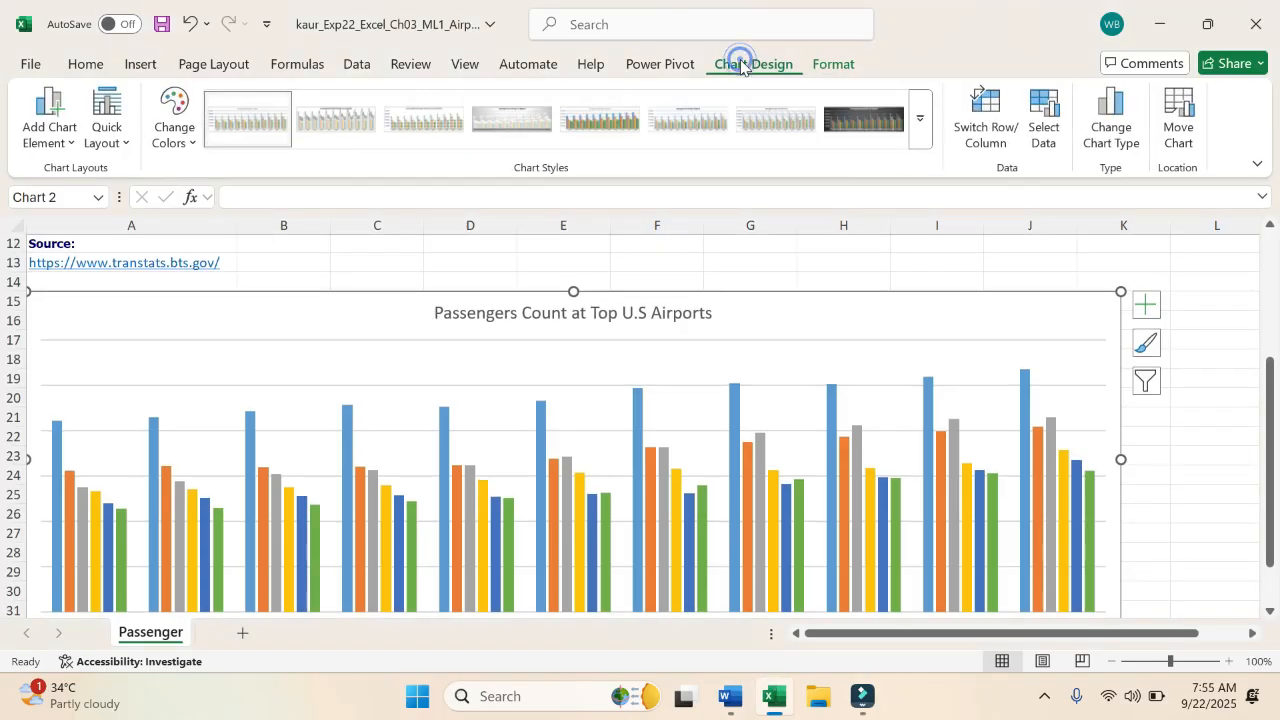
pyautogui.click(920, 137)
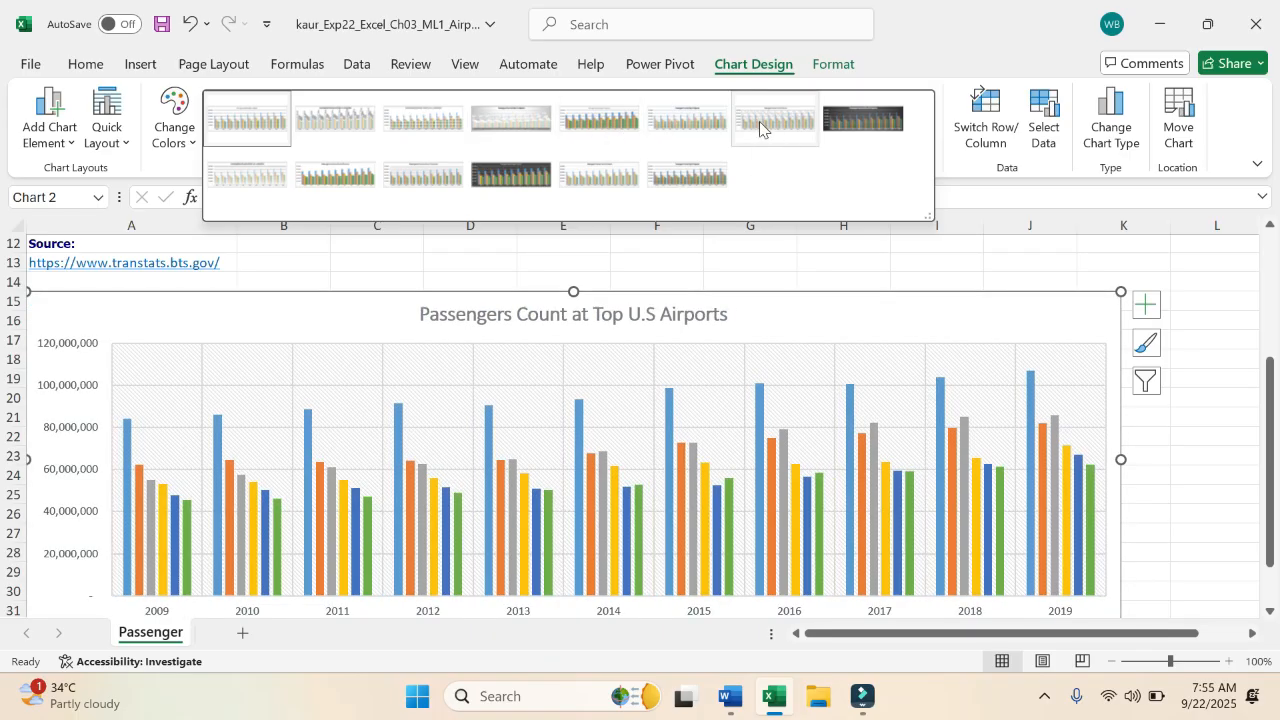
pyautogui.click(756, 124)
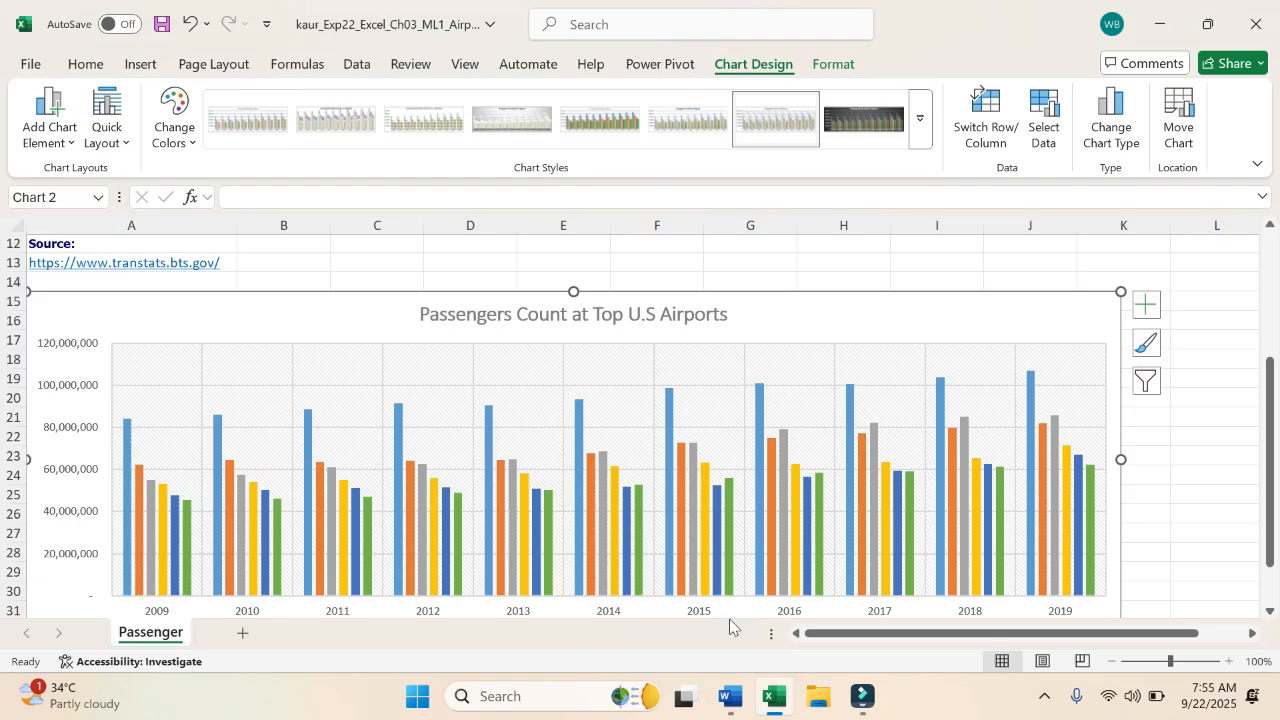
# - Switch to Word and highlight the whole instruction text of step 3 in yellow
pyautogui.click(730, 698)
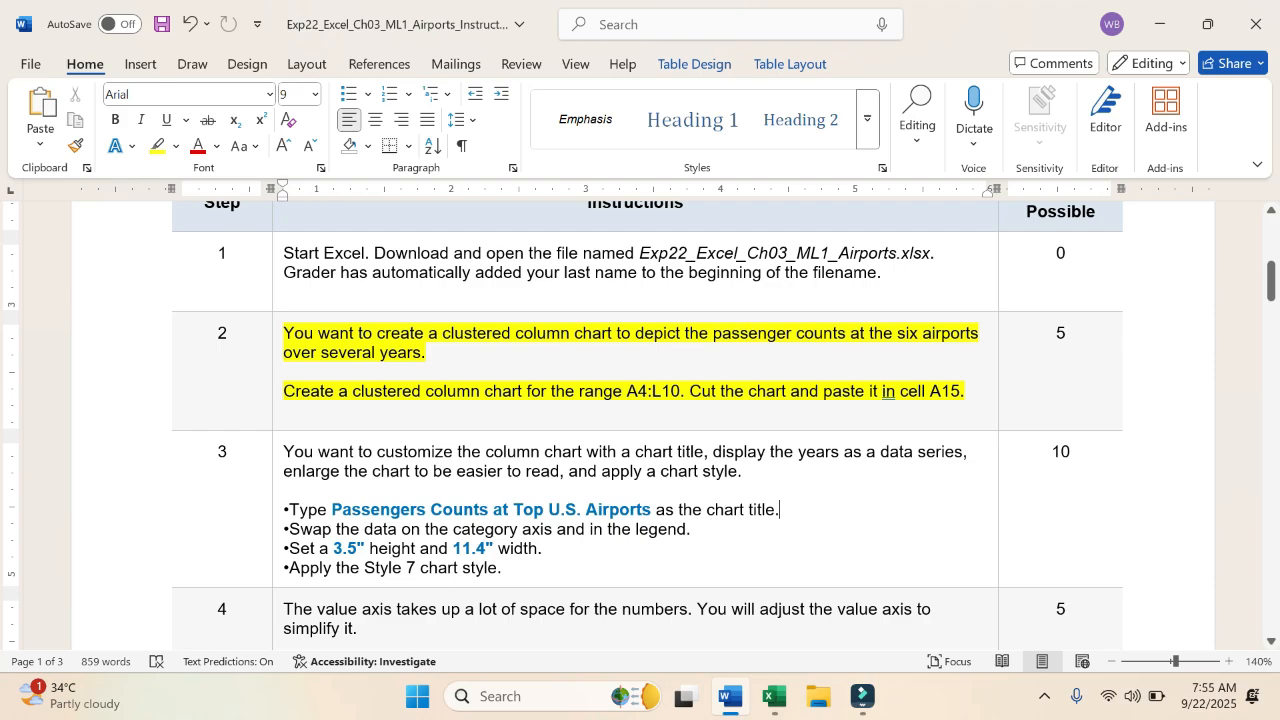
pyautogui.click(286, 449)
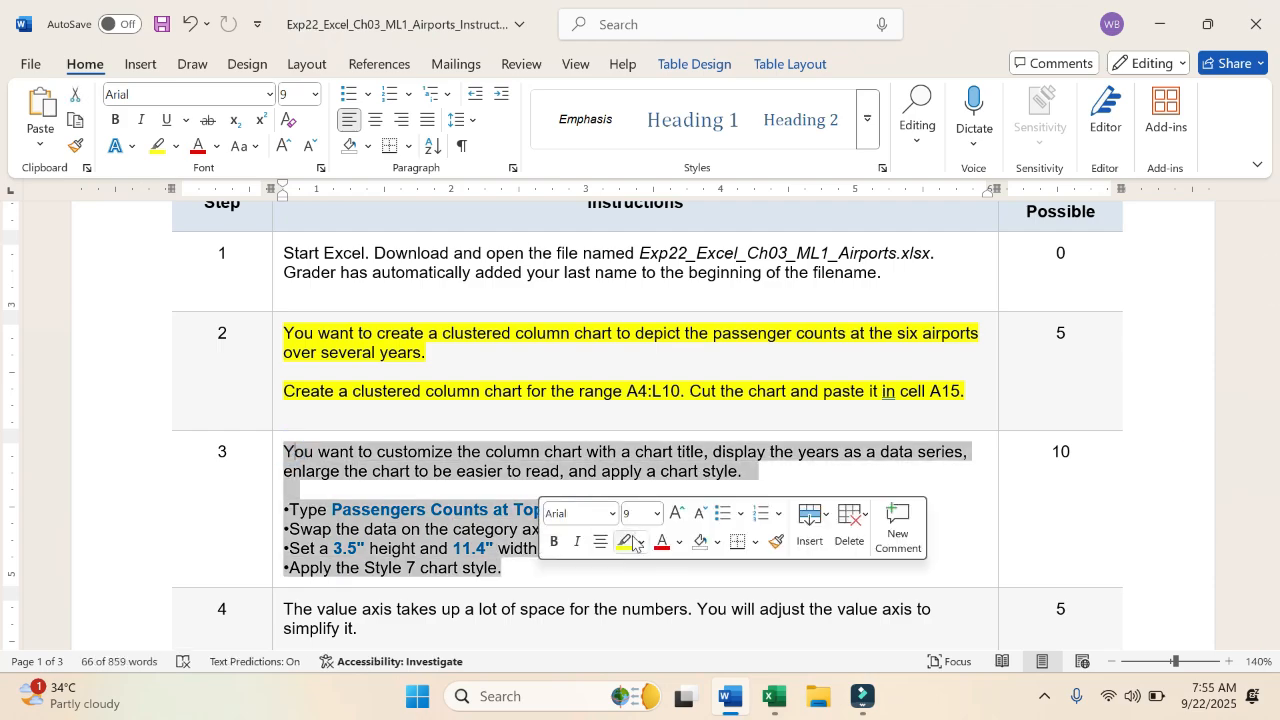
pyautogui.click(632, 543)
pyautogui.click(440, 465)
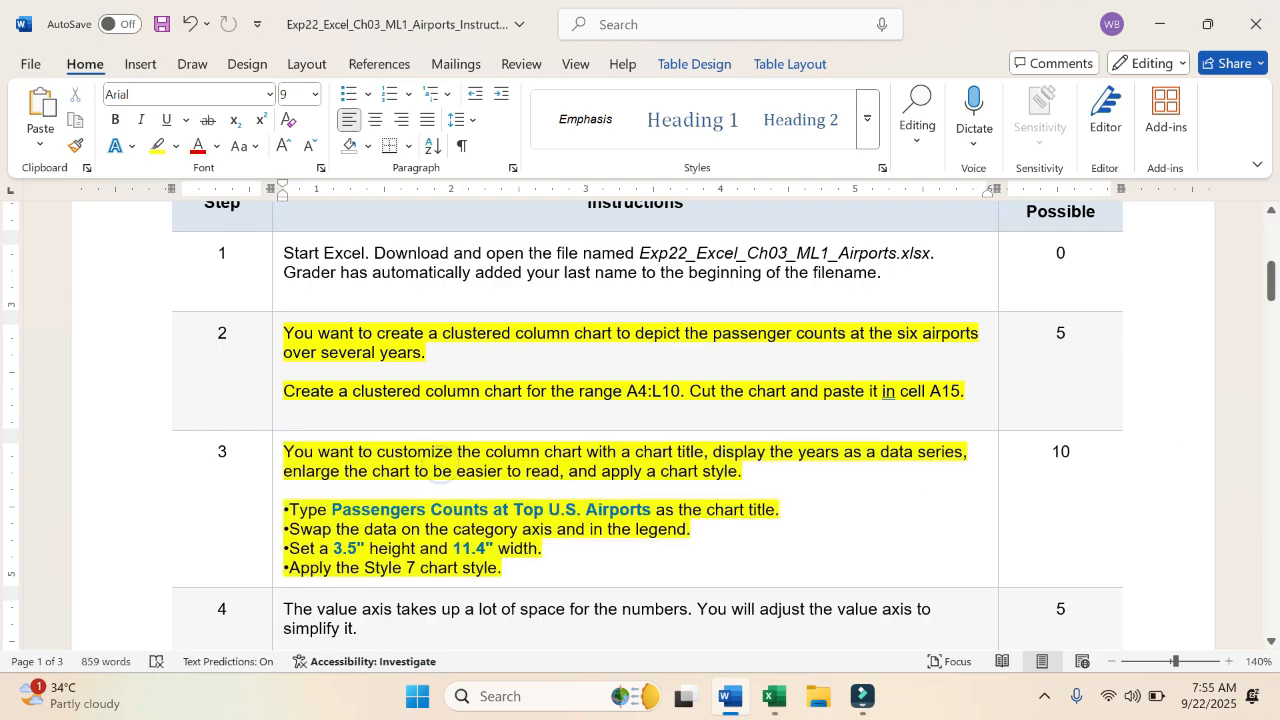
# - Read step 4 in Word alongside the Excel chart and highlight its instruction about changing the display units to Millions in yellow
pyautogui.scroll(-3, 440, 467)
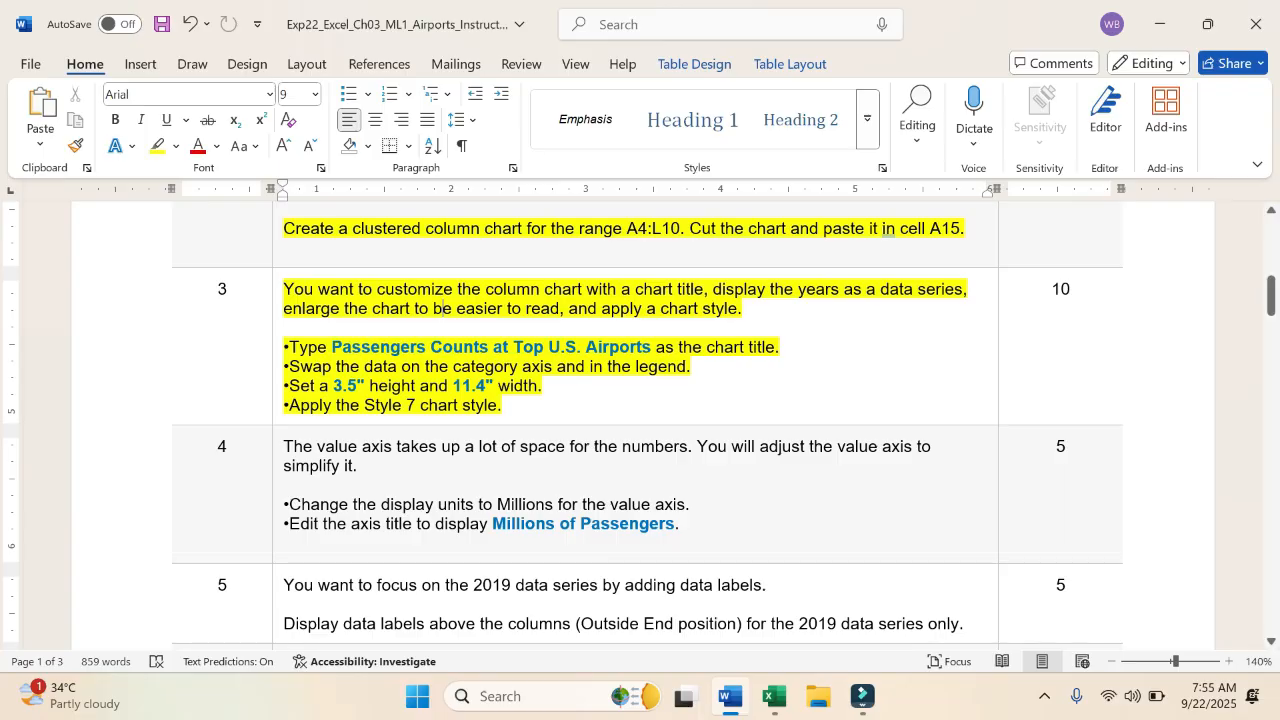
pyautogui.click(773, 697)
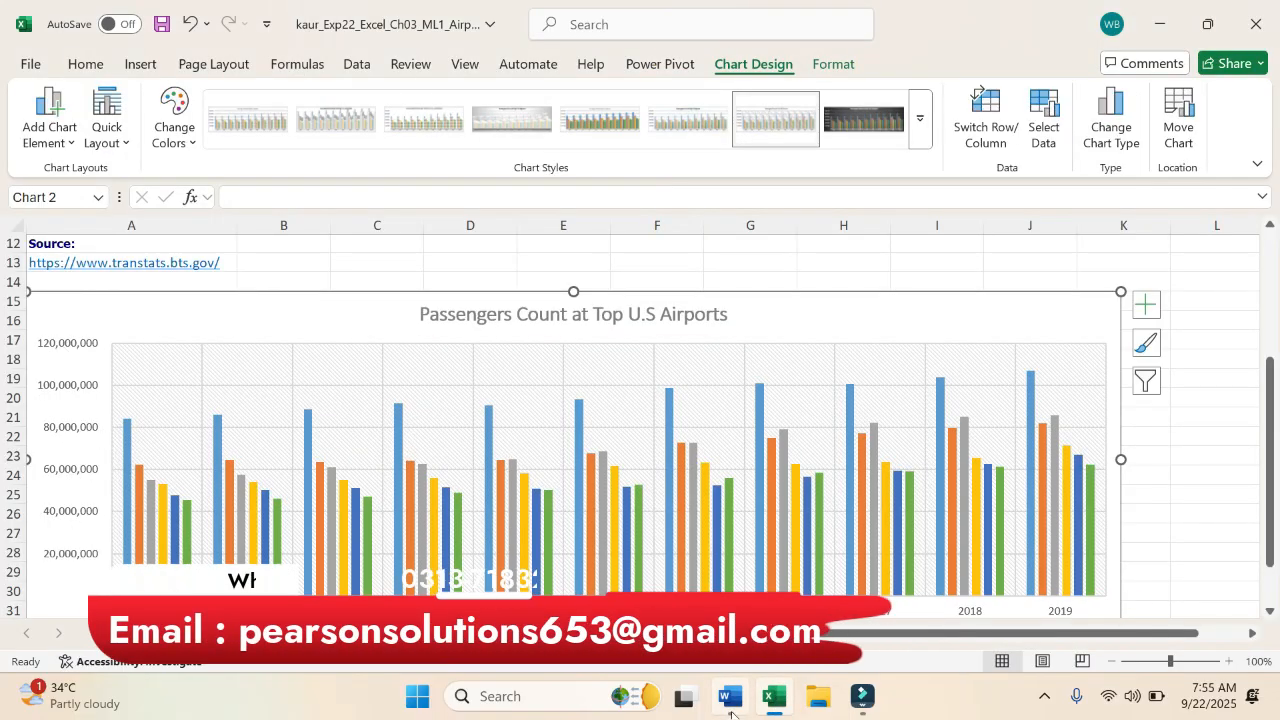
pyautogui.click(731, 708)
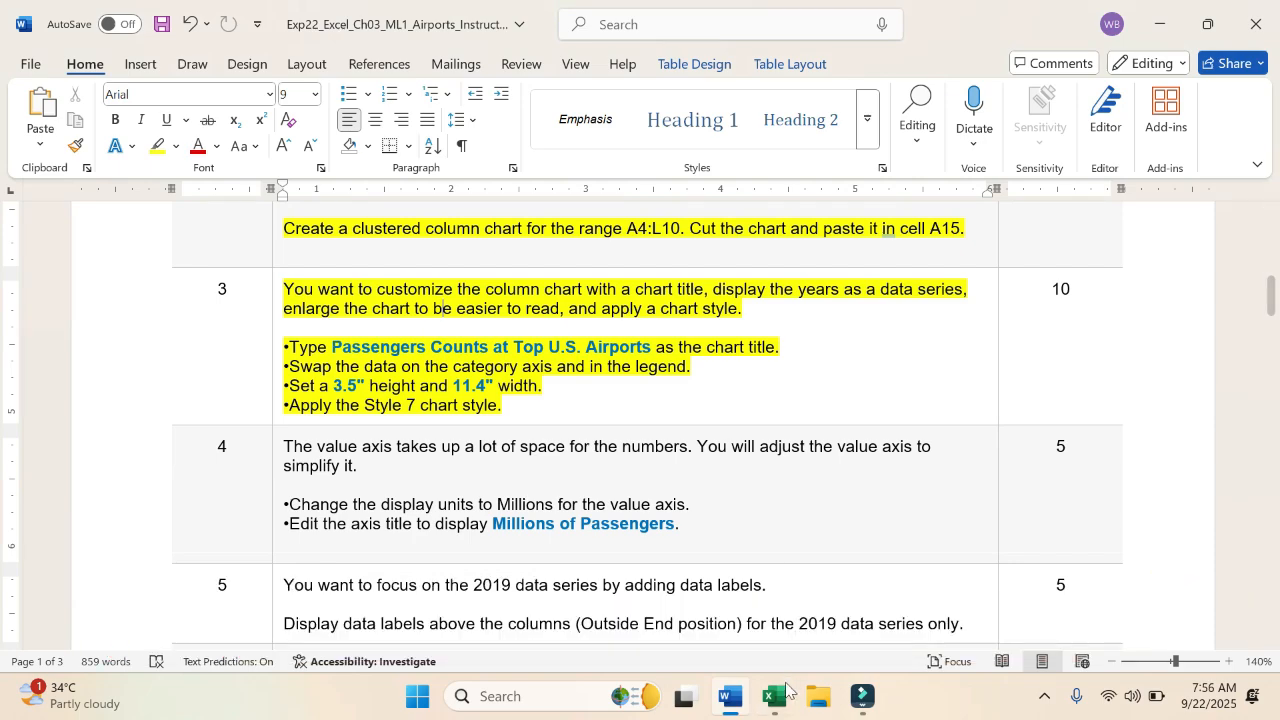
pyautogui.click(781, 703)
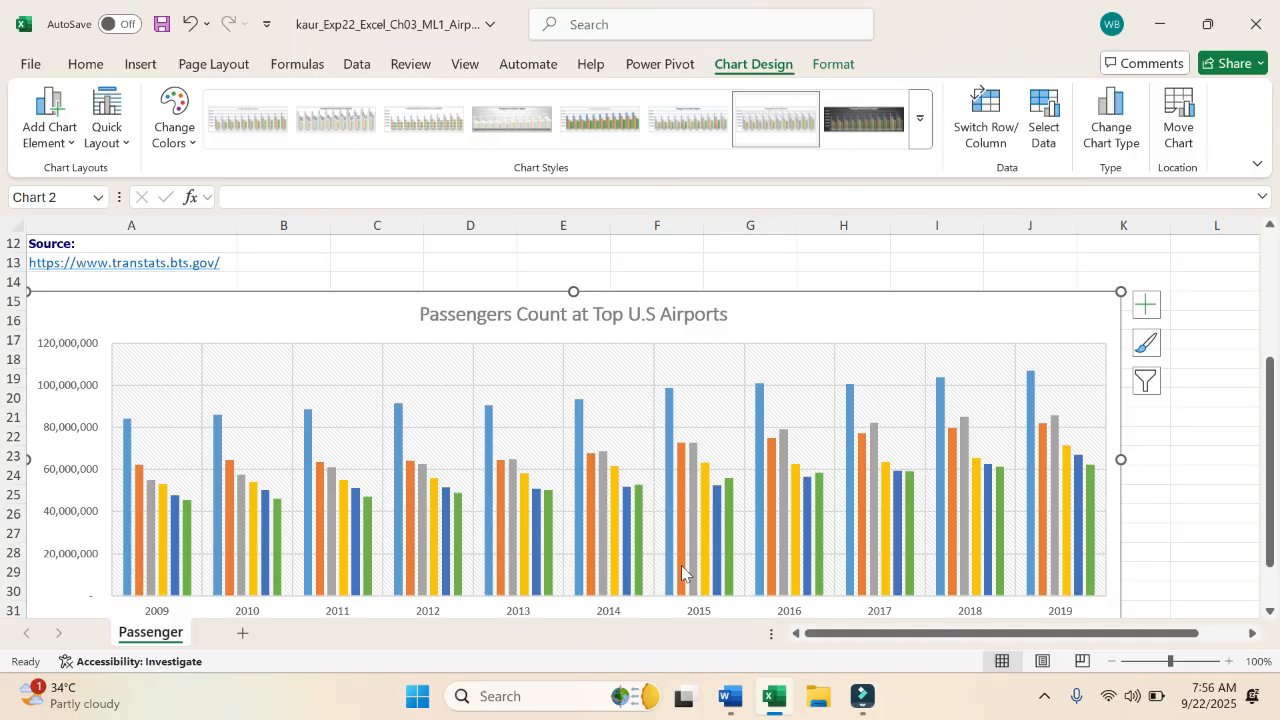
pyautogui.click(739, 713)
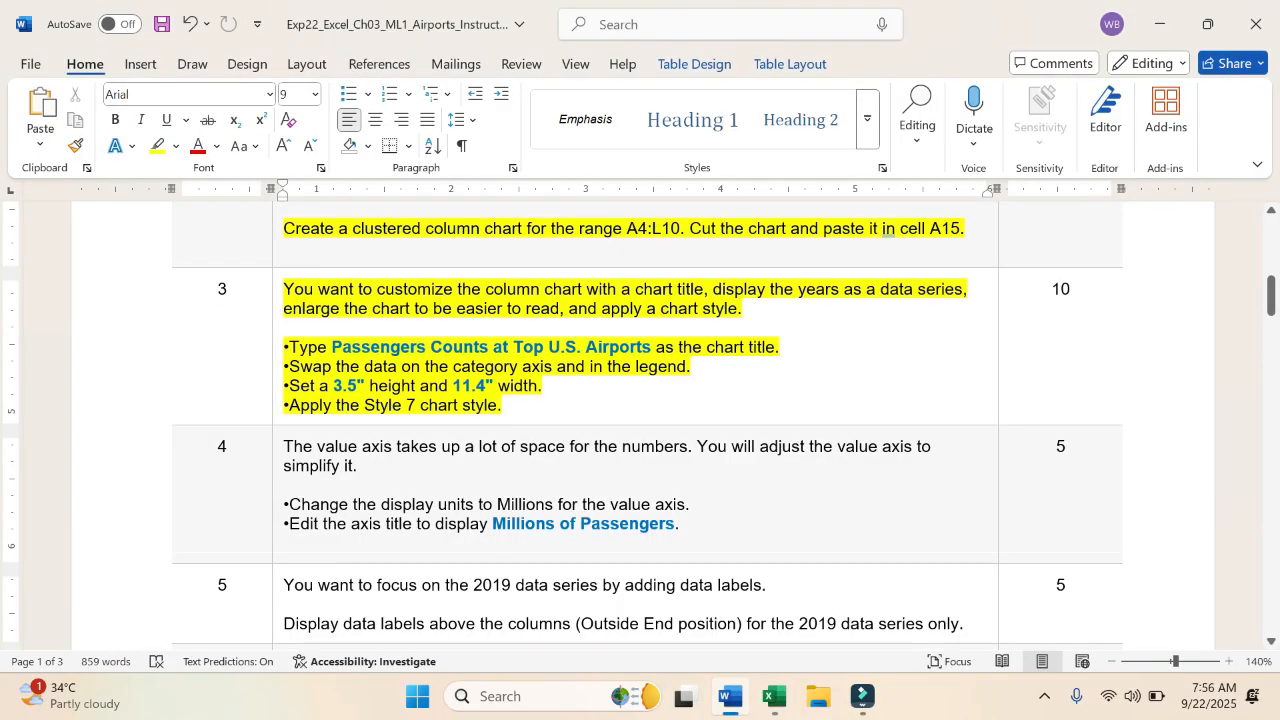
pyautogui.moveTo(289, 504); pyautogui.dragTo(690, 504)
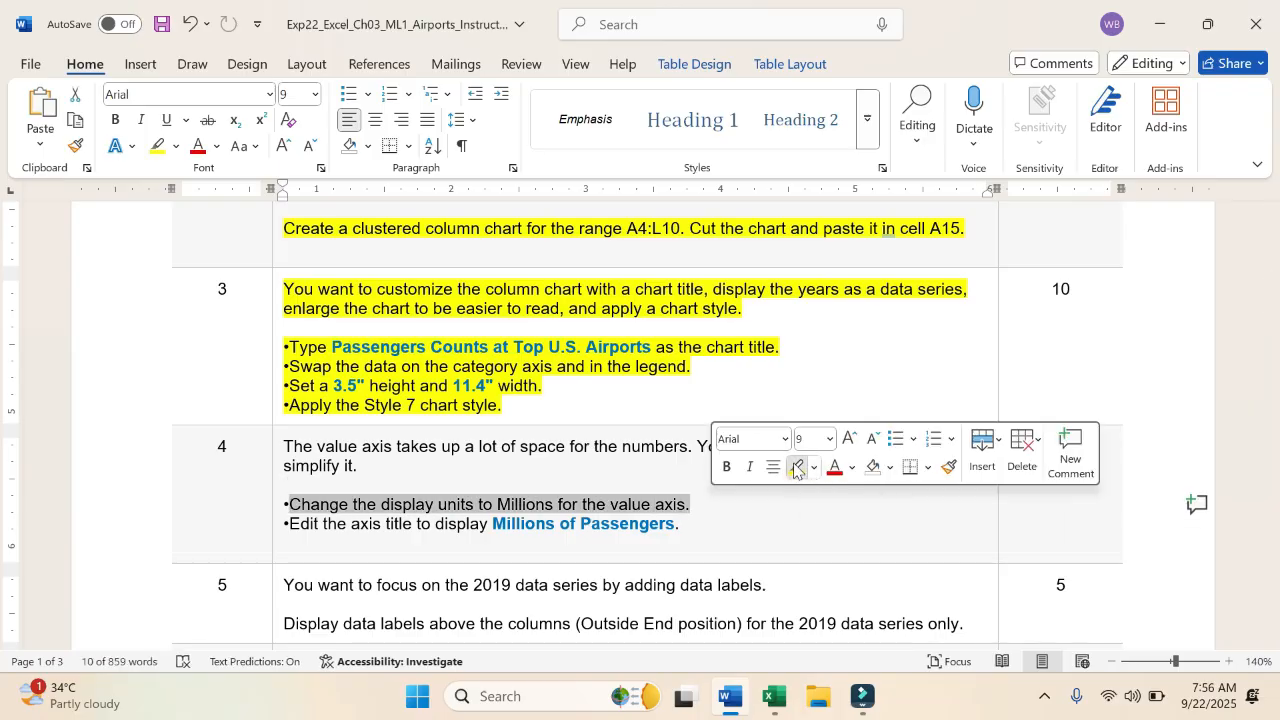
pyautogui.click(796, 466)
# - Switch to Excel, set the value axis display units to Millions, and return to the Word instructions
pyautogui.click(760, 705)
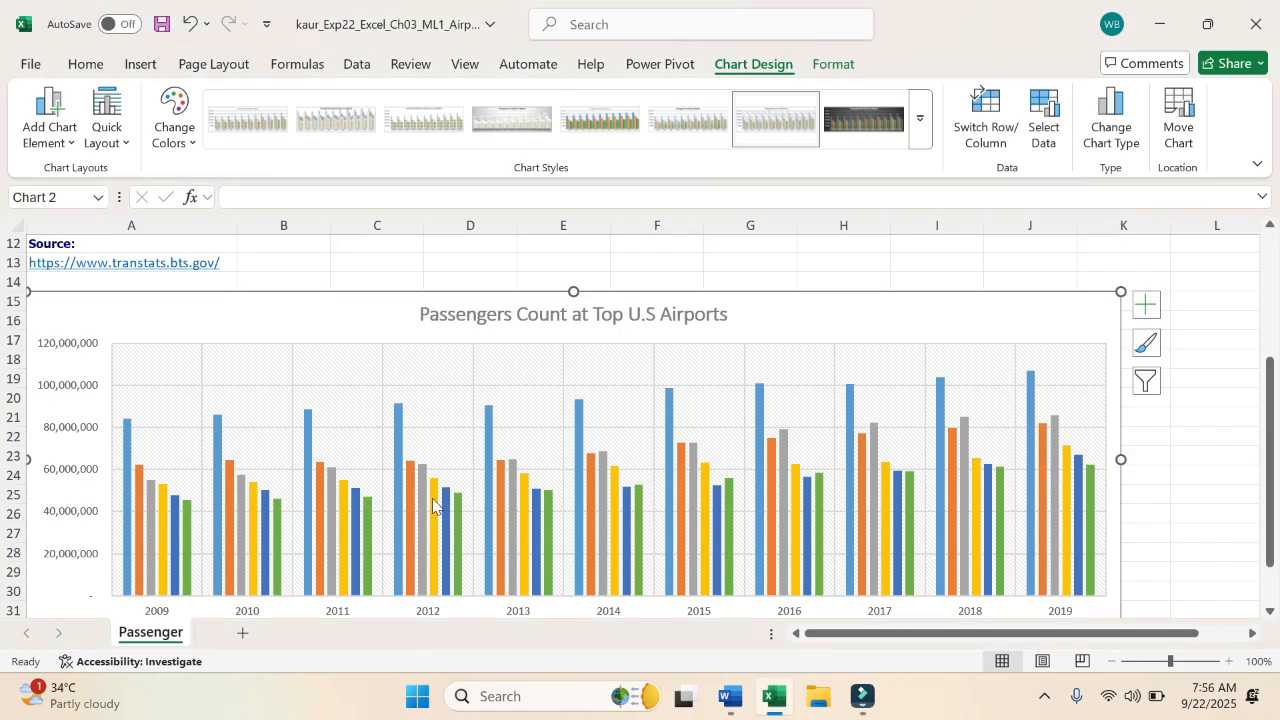
pyautogui.click(91, 389)
pyautogui.click(91, 389)
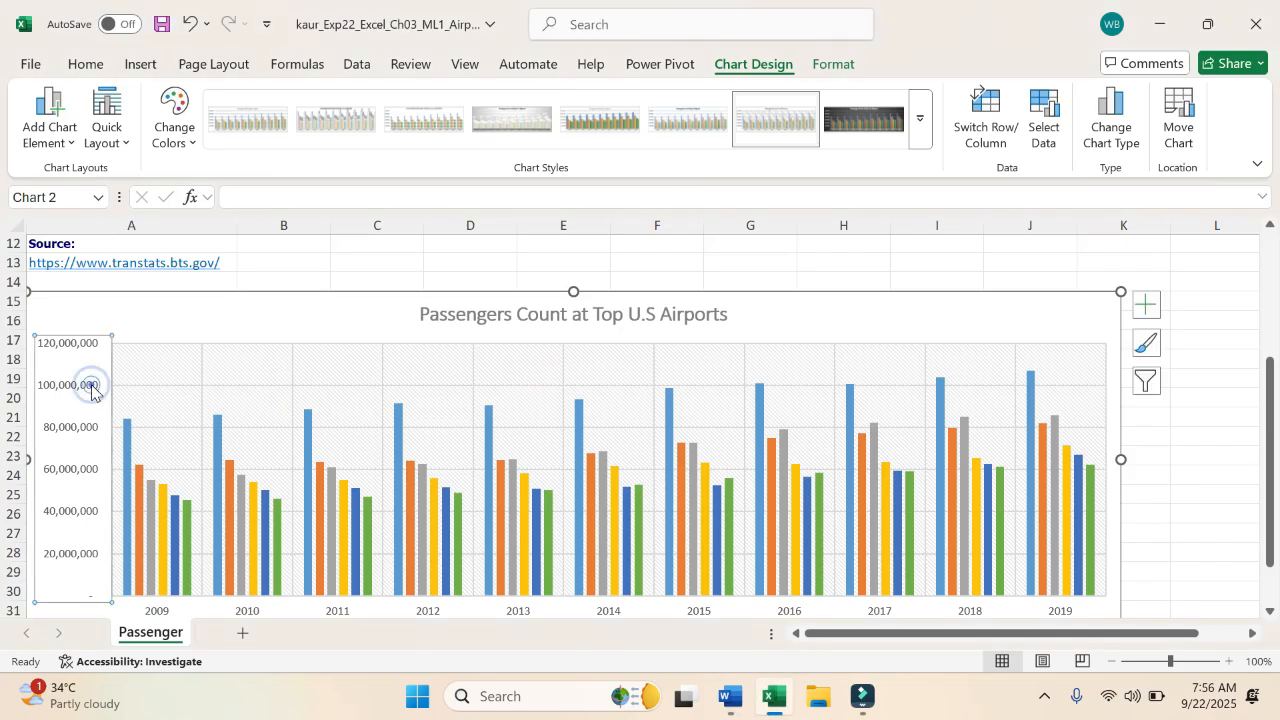
pyautogui.doubleClick(91, 389)
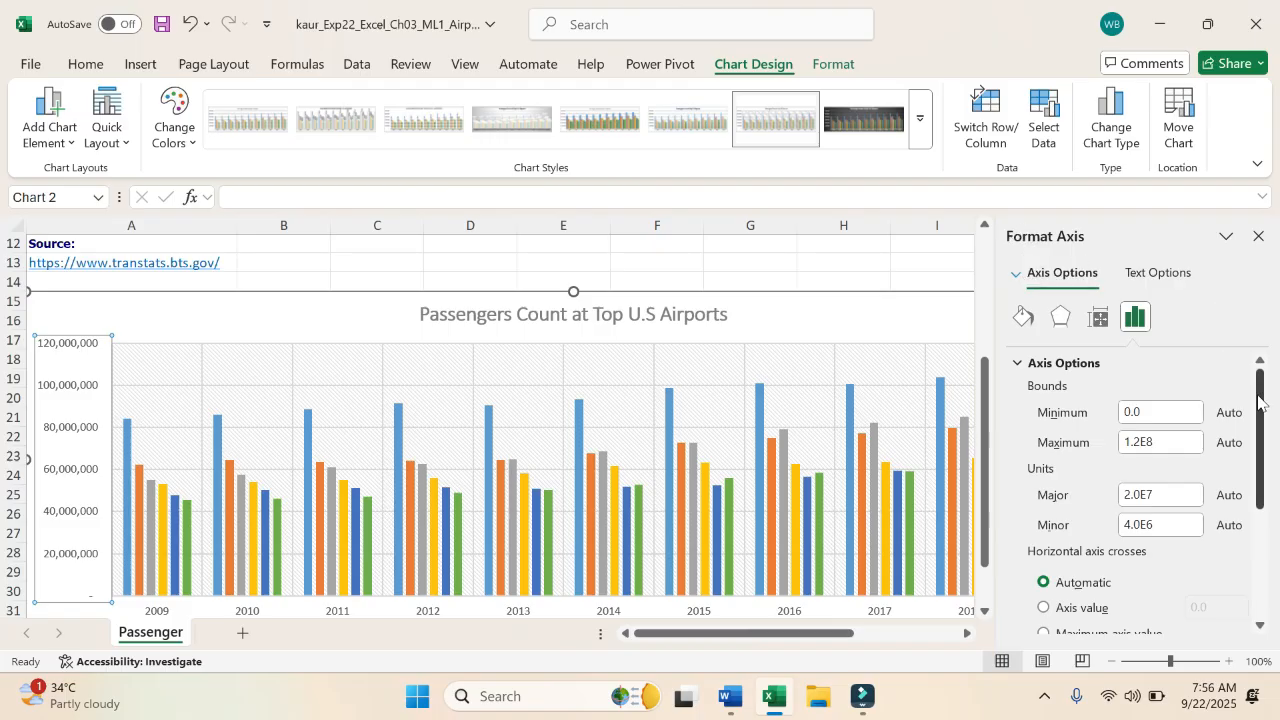
pyautogui.moveTo(1258, 401); pyautogui.dragTo(1258, 495)
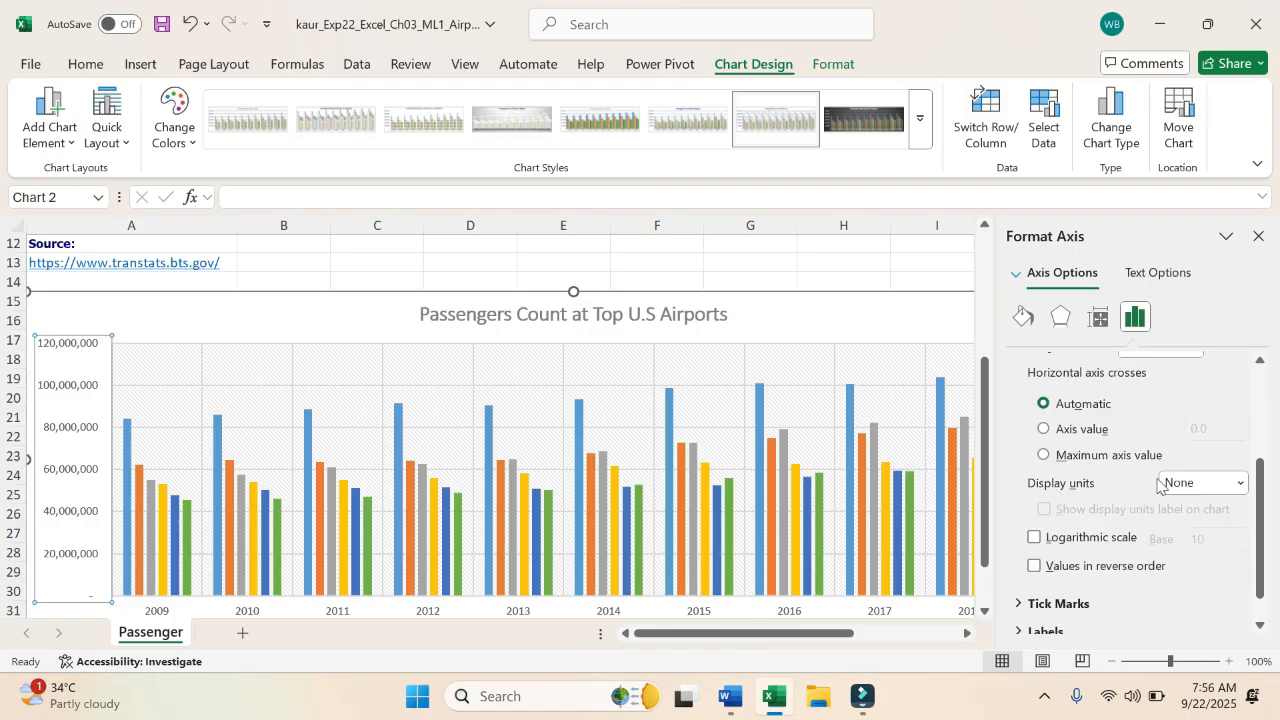
pyautogui.click(1235, 483)
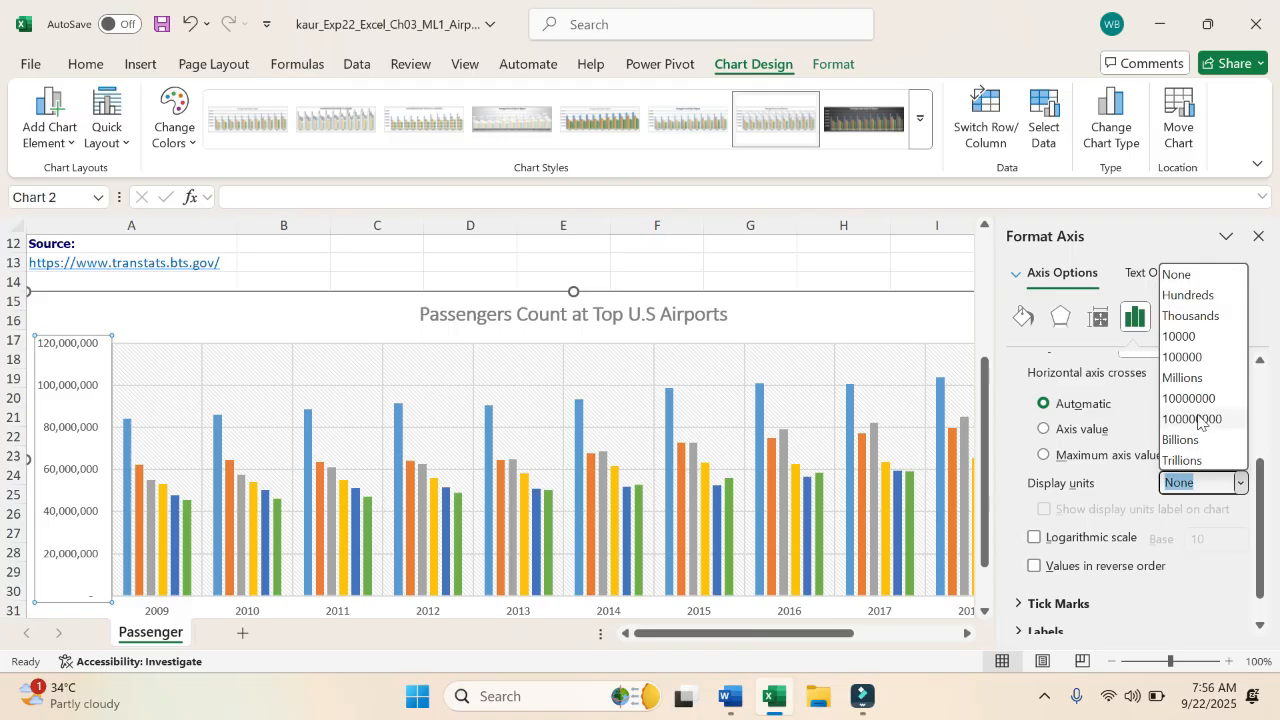
pyautogui.click(1193, 380)
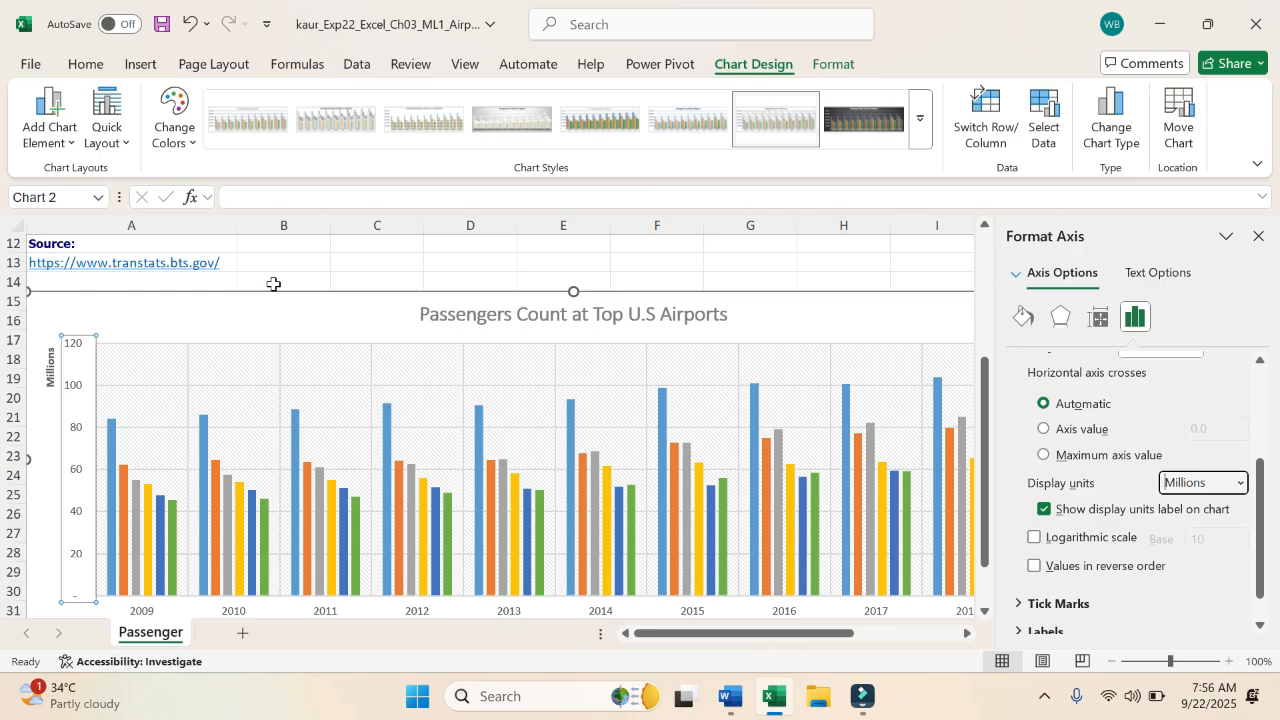
pyautogui.click(730, 700)
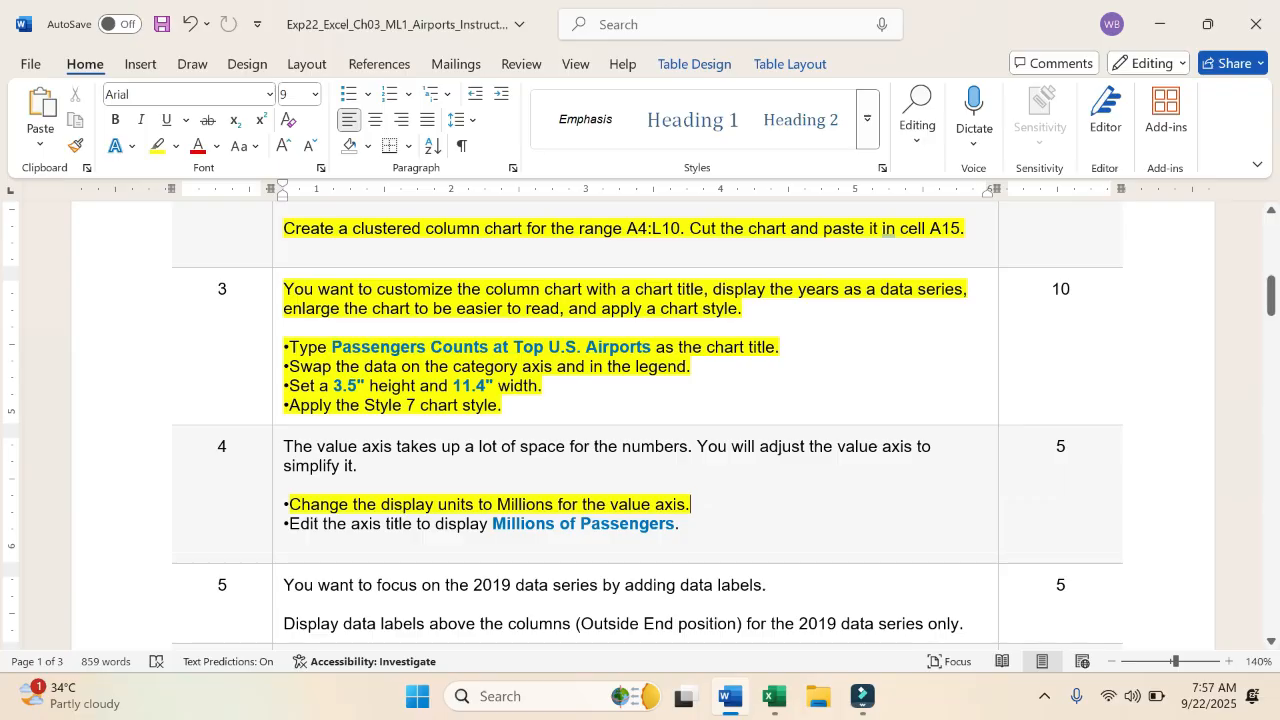
# - Highlight the axis title wording "Millions of Passengers." in step 4 in yellow and switch to the Excel chart
pyautogui.moveTo(492, 524); pyautogui.dragTo(701, 524)
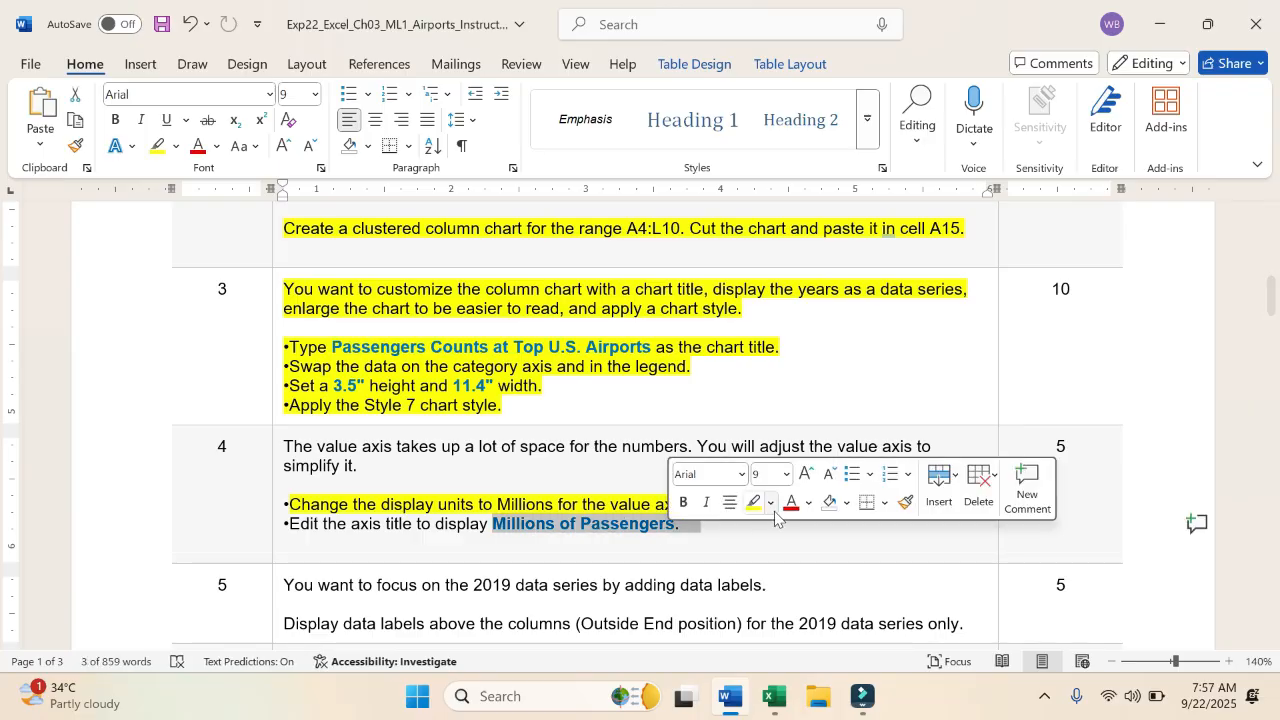
pyautogui.click(755, 504)
pyautogui.click(755, 548)
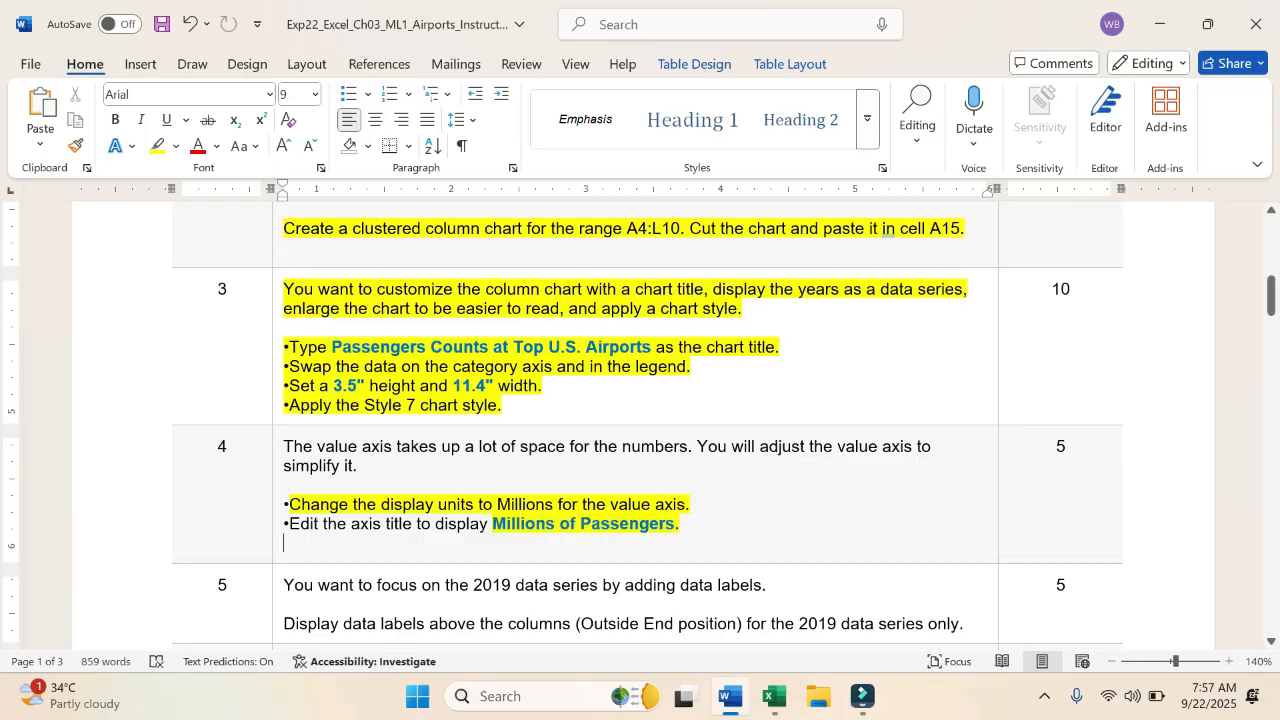
pyautogui.click(690, 594)
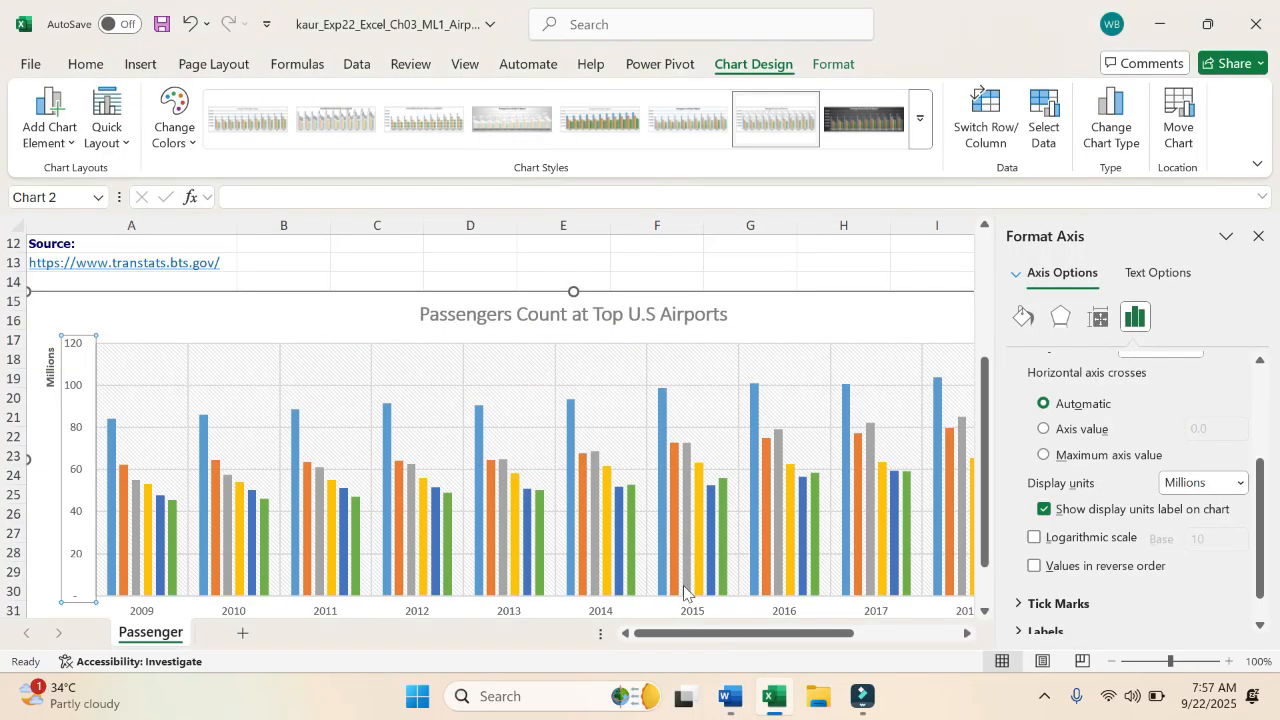
# - Close the axis formatting pane and add a primary vertical axis title to the column chart
pyautogui.click(384, 306)
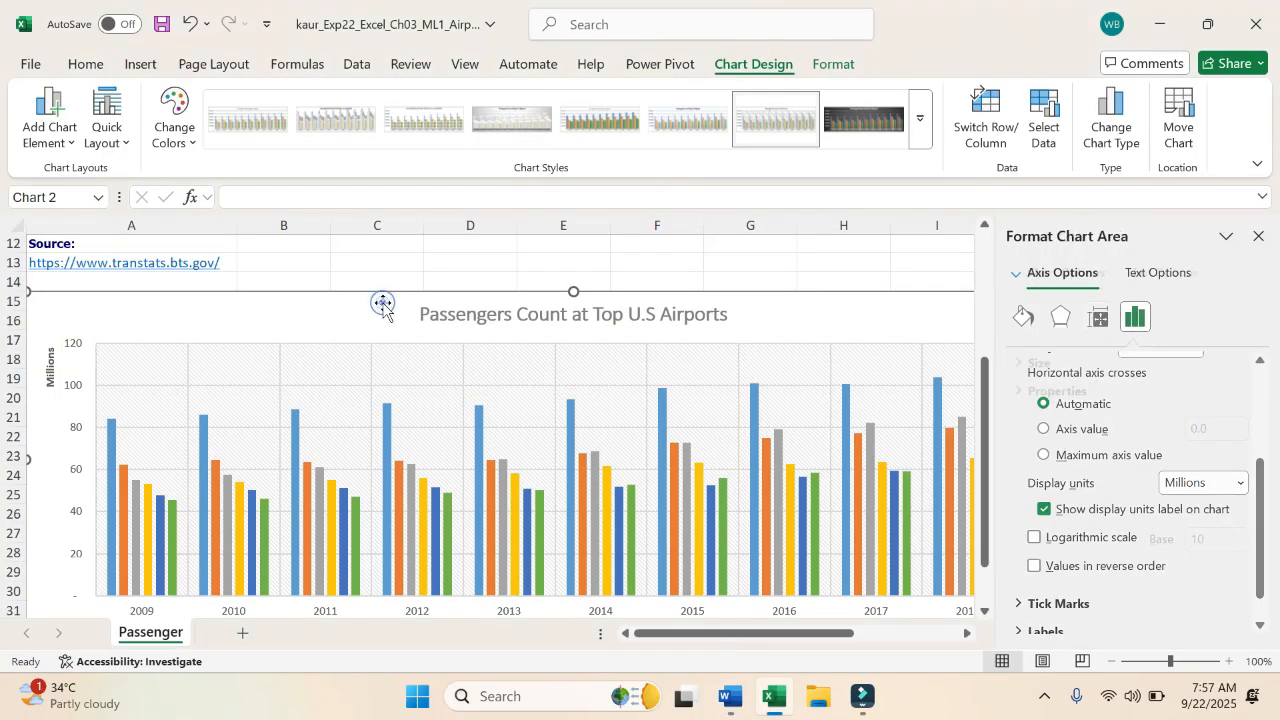
pyautogui.click(1259, 236)
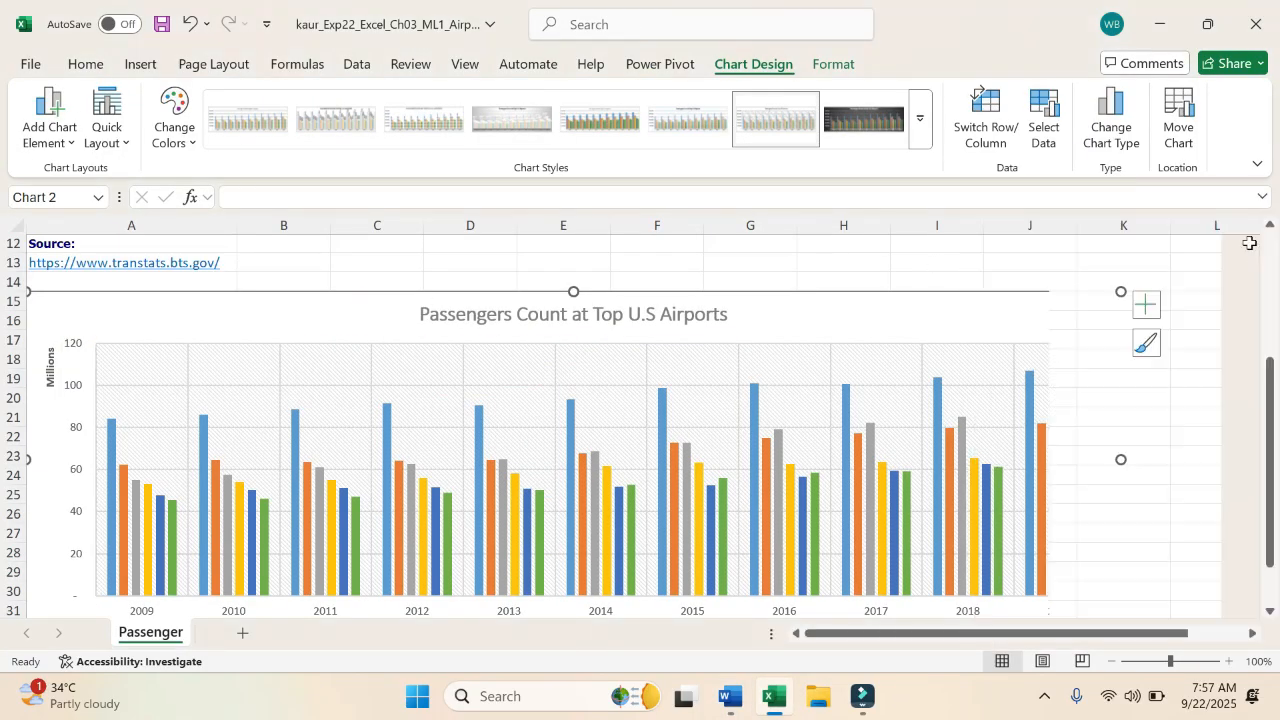
pyautogui.click(61, 141)
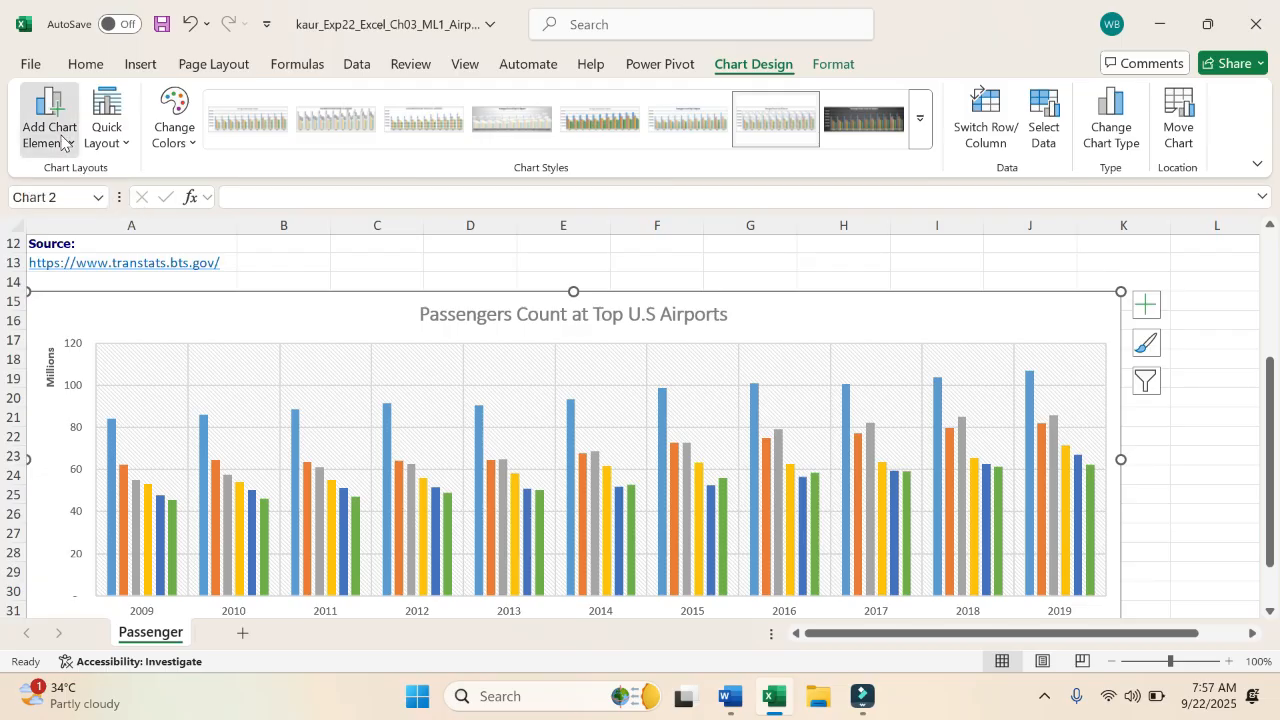
pyautogui.moveTo(115, 209)
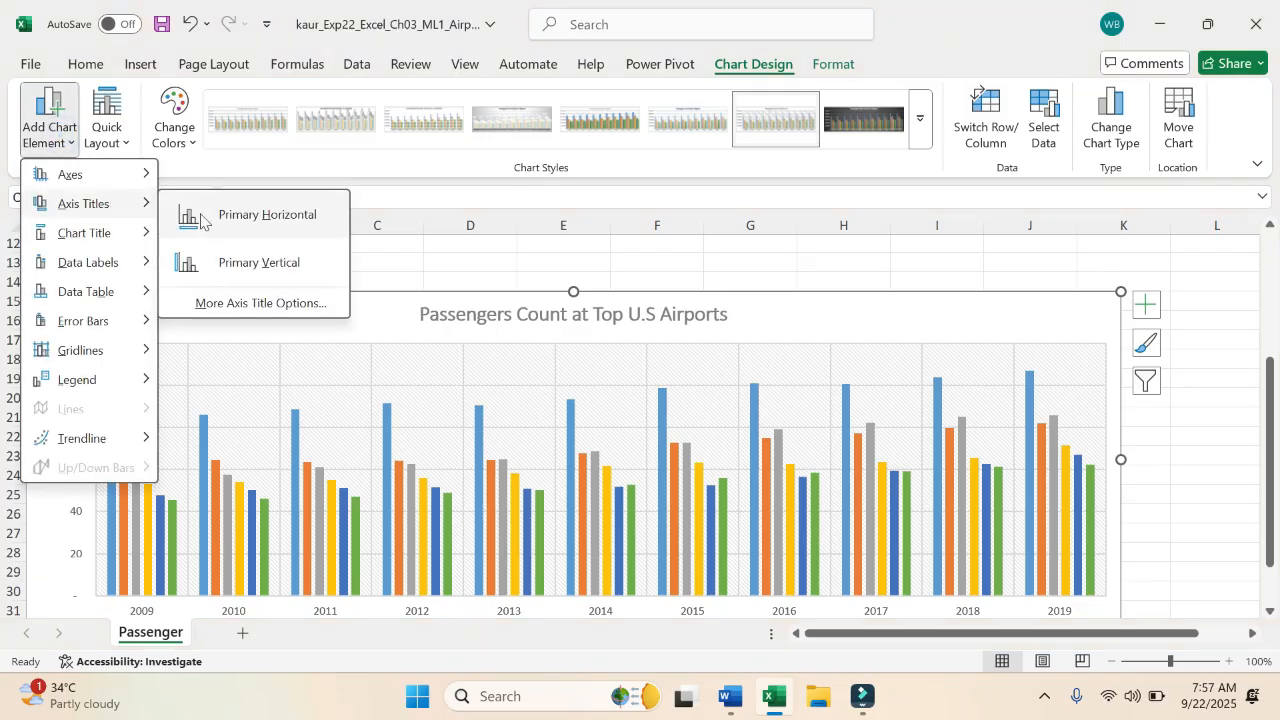
pyautogui.click(255, 264)
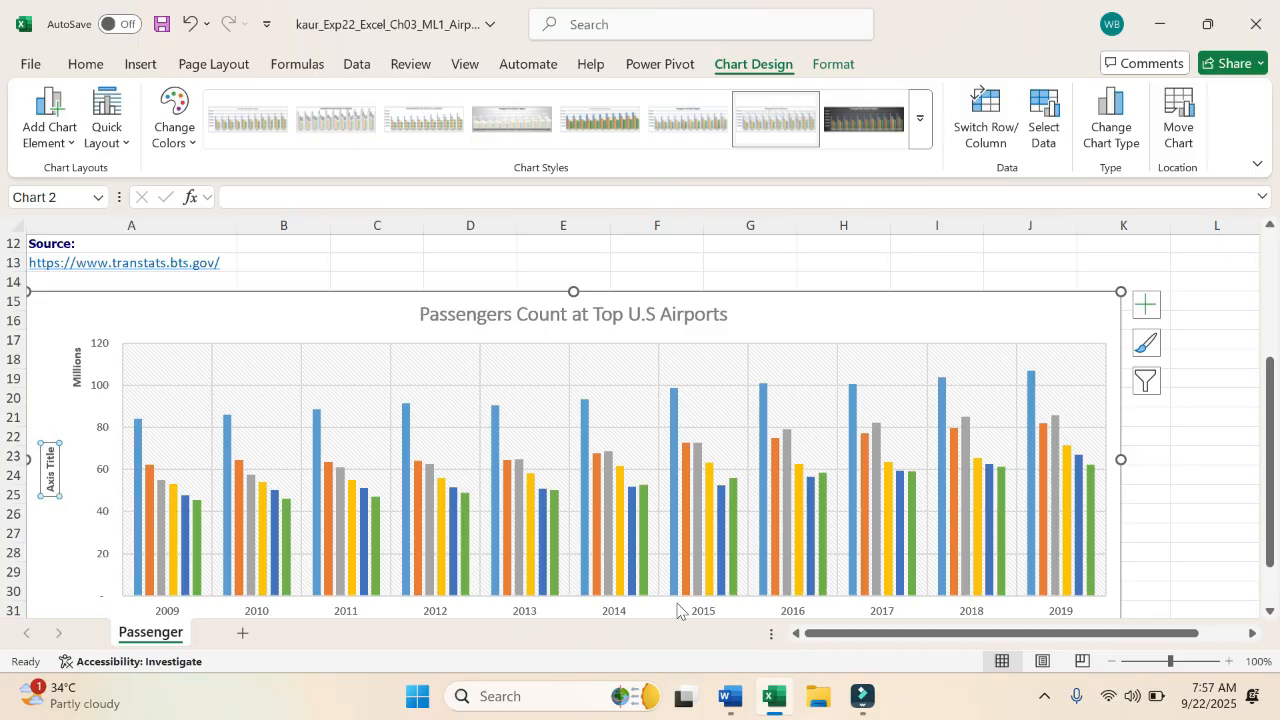
# - Check the required wording in Word and set the vertical axis title in Excel to "Millions of Passengers"
pyautogui.click(730, 697)
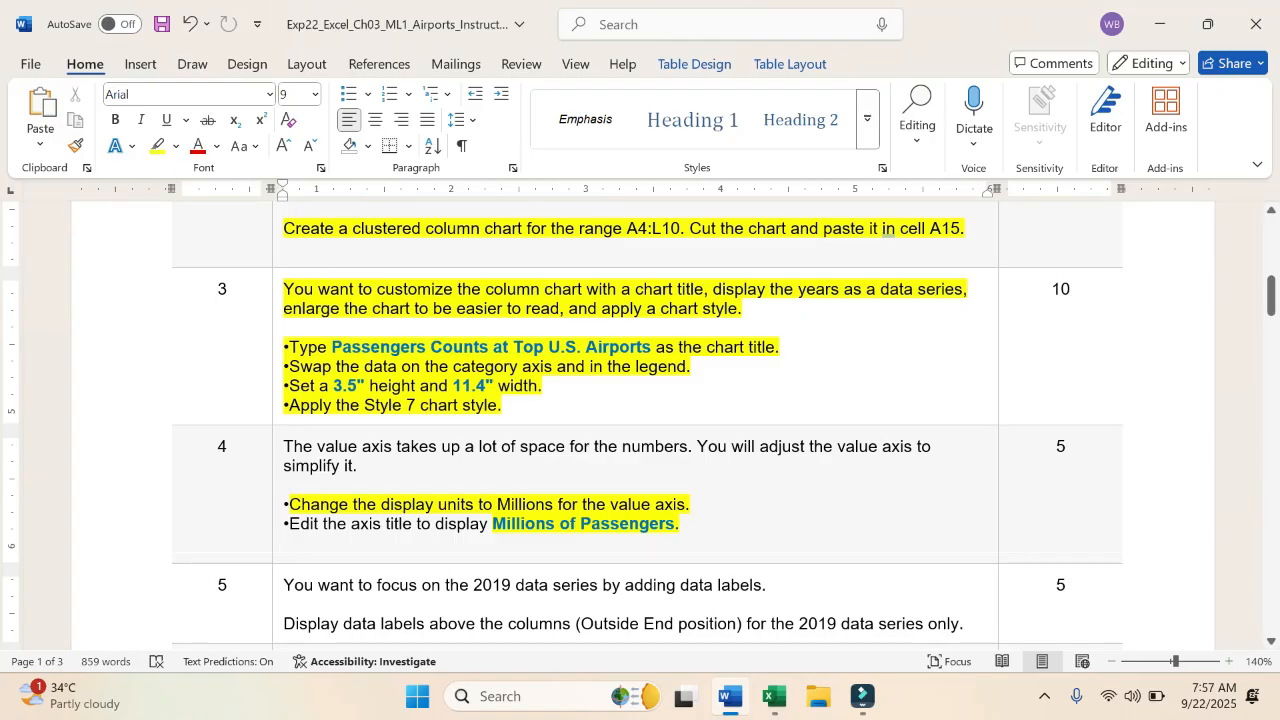
pyautogui.click(773, 697)
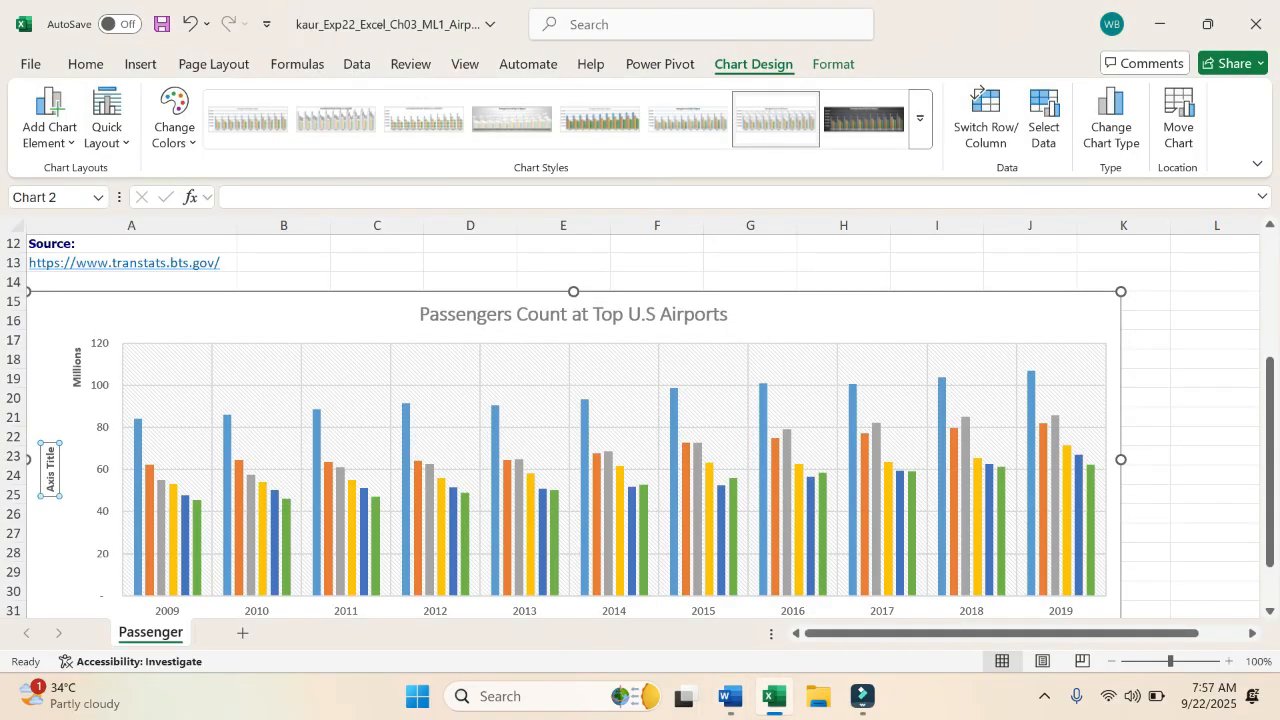
pyautogui.click(349, 198)
pyautogui.write('Millions')
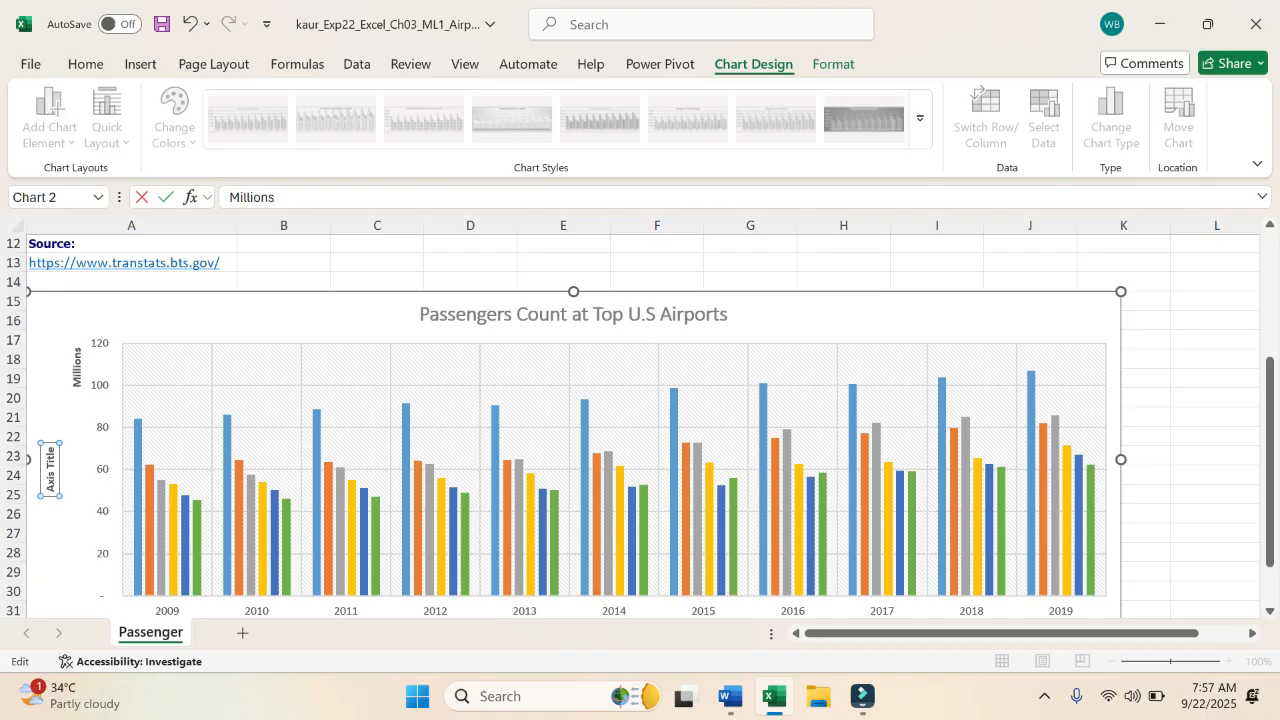
pyautogui.click(748, 688)
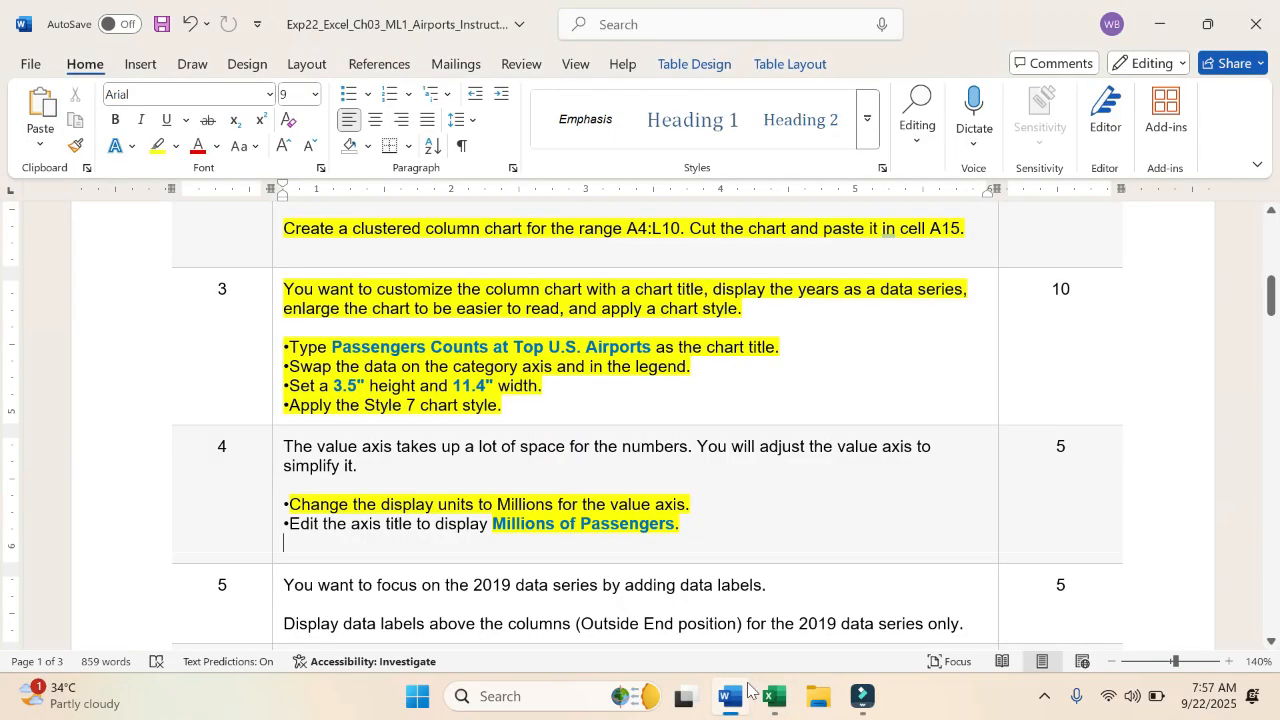
pyautogui.click(774, 697)
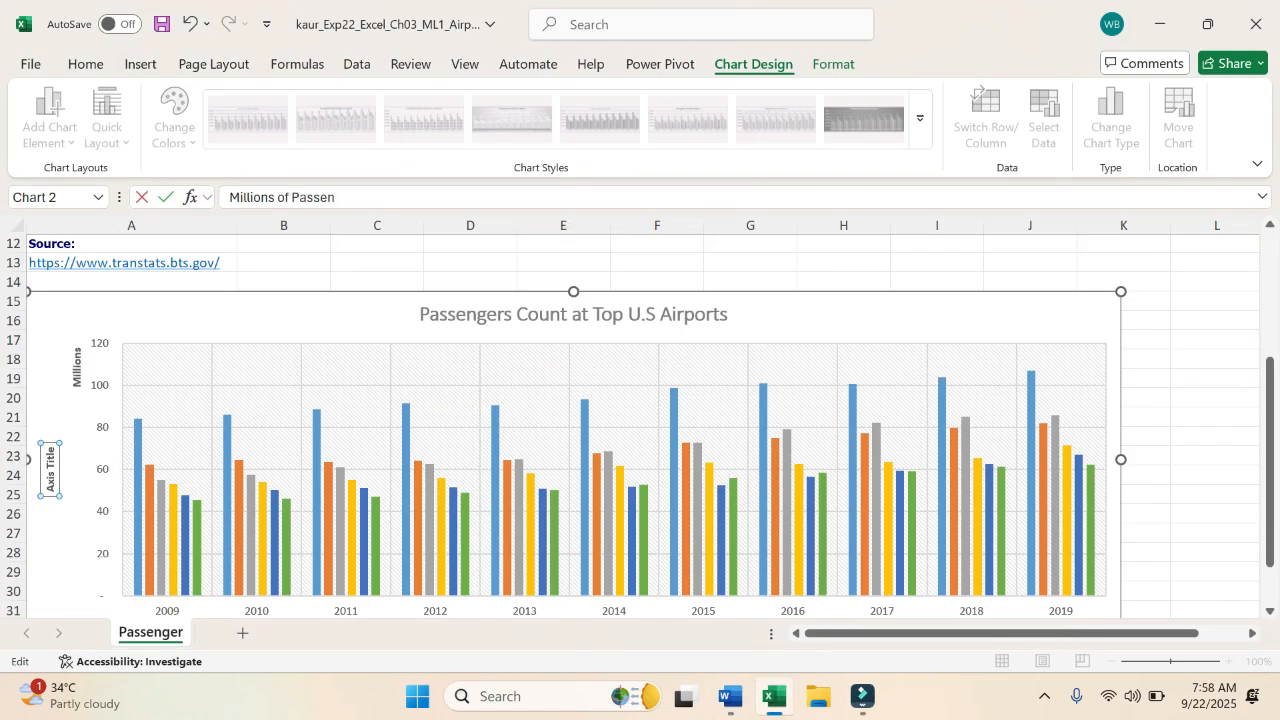
pyautogui.write('gers')
pyautogui.press('Return')
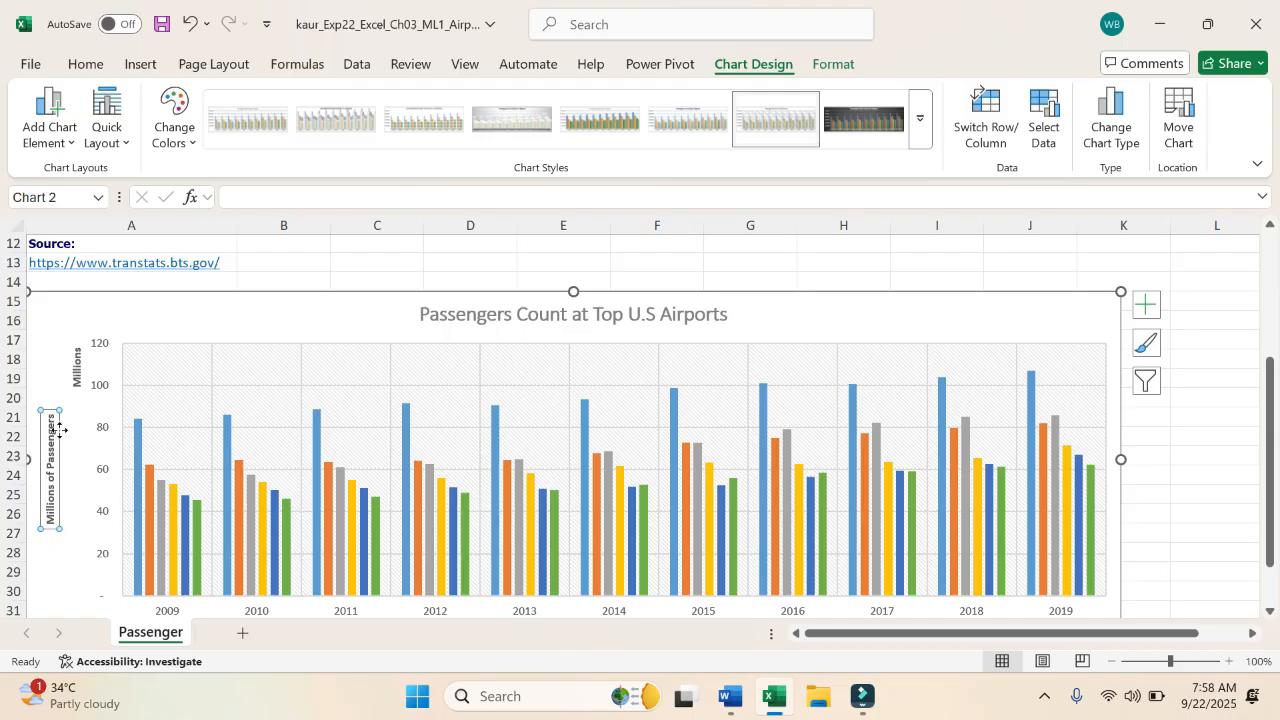
# - Switch to Word and highlight the whole instruction text of step 4 in yellow
pyautogui.click(722, 698)
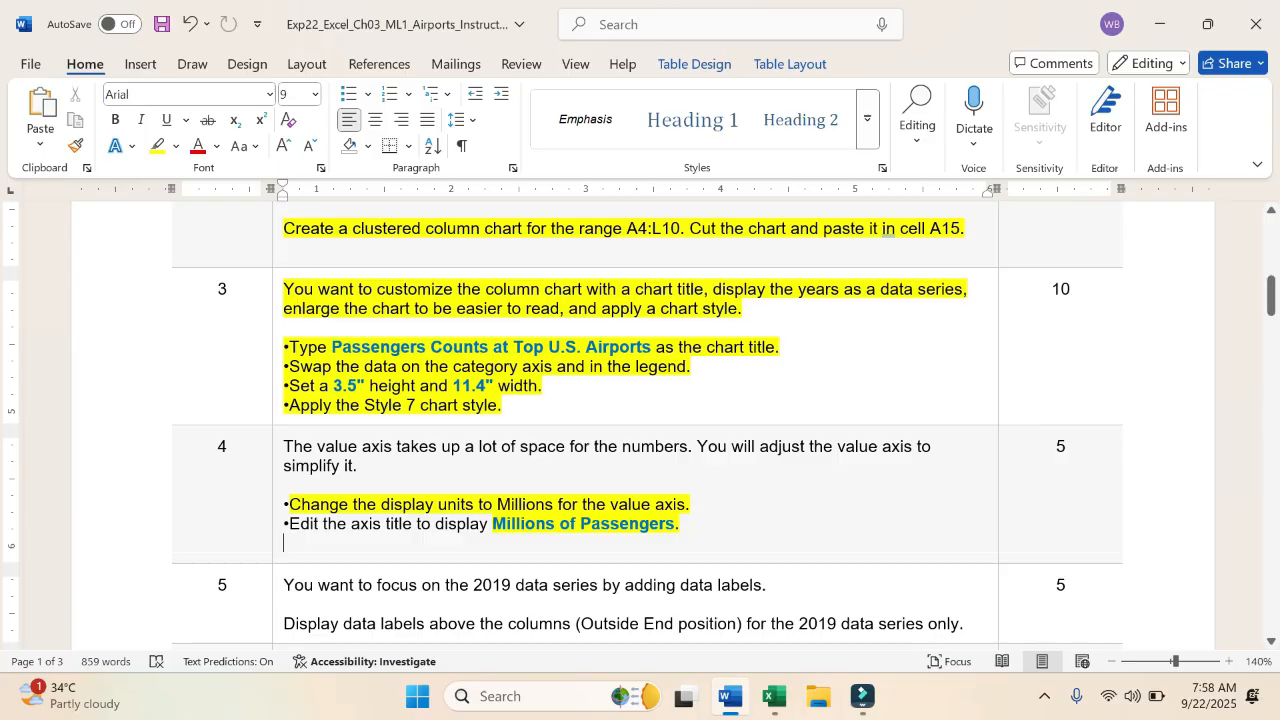
pyautogui.click(286, 443)
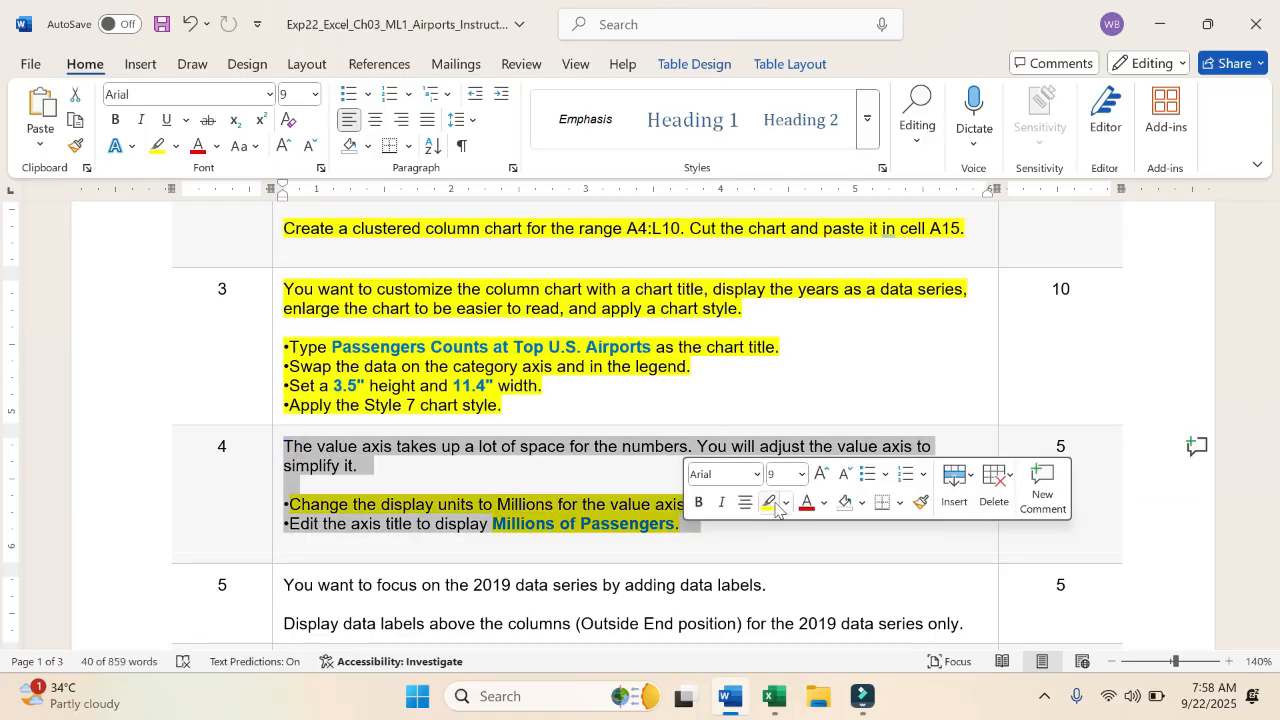
pyautogui.click(770, 503)
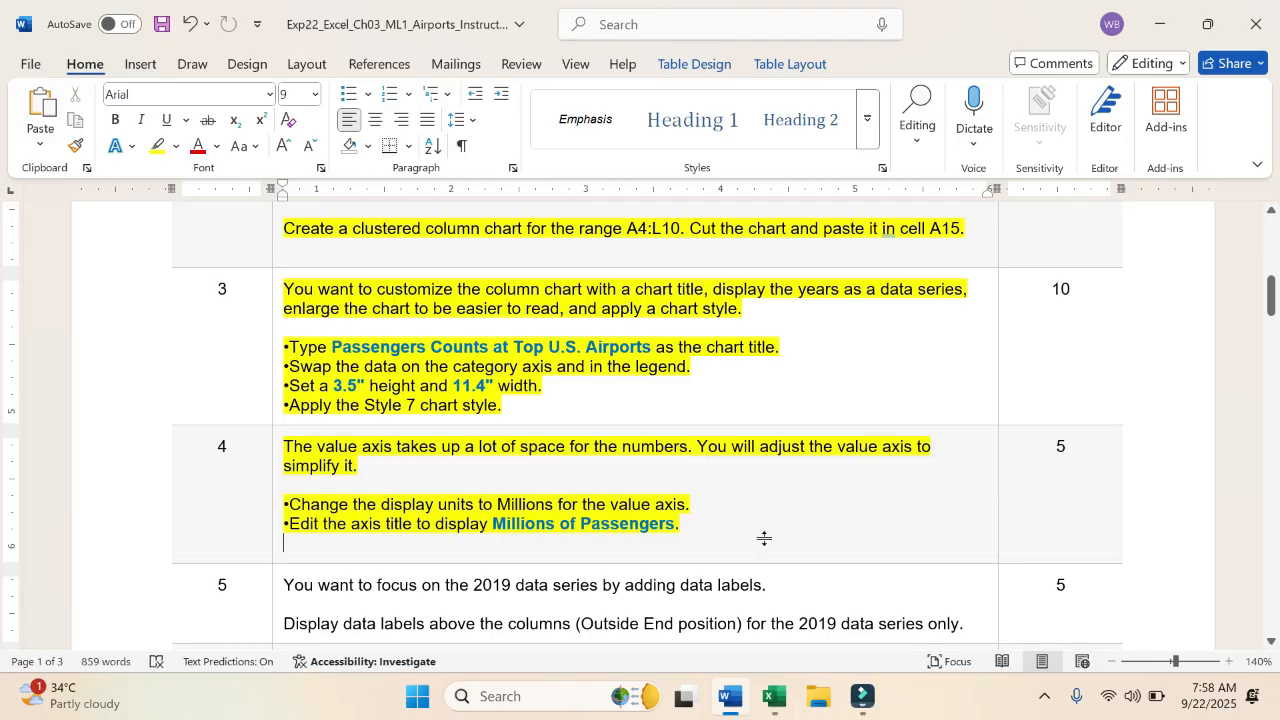
# - Read step 5 in Word and highlight both of its sentences about the 2019 data labels in yellow
pyautogui.scroll(-5, 763, 534)
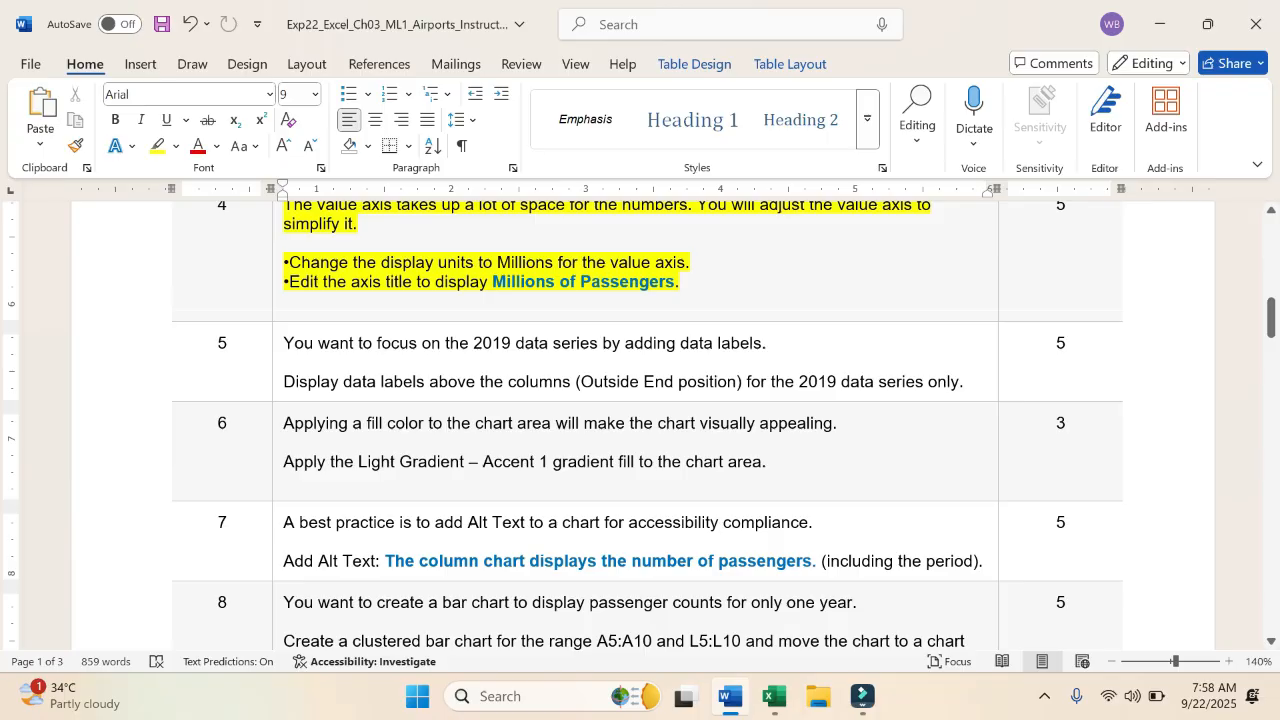
pyautogui.moveTo(284, 342); pyautogui.dragTo(780, 344)
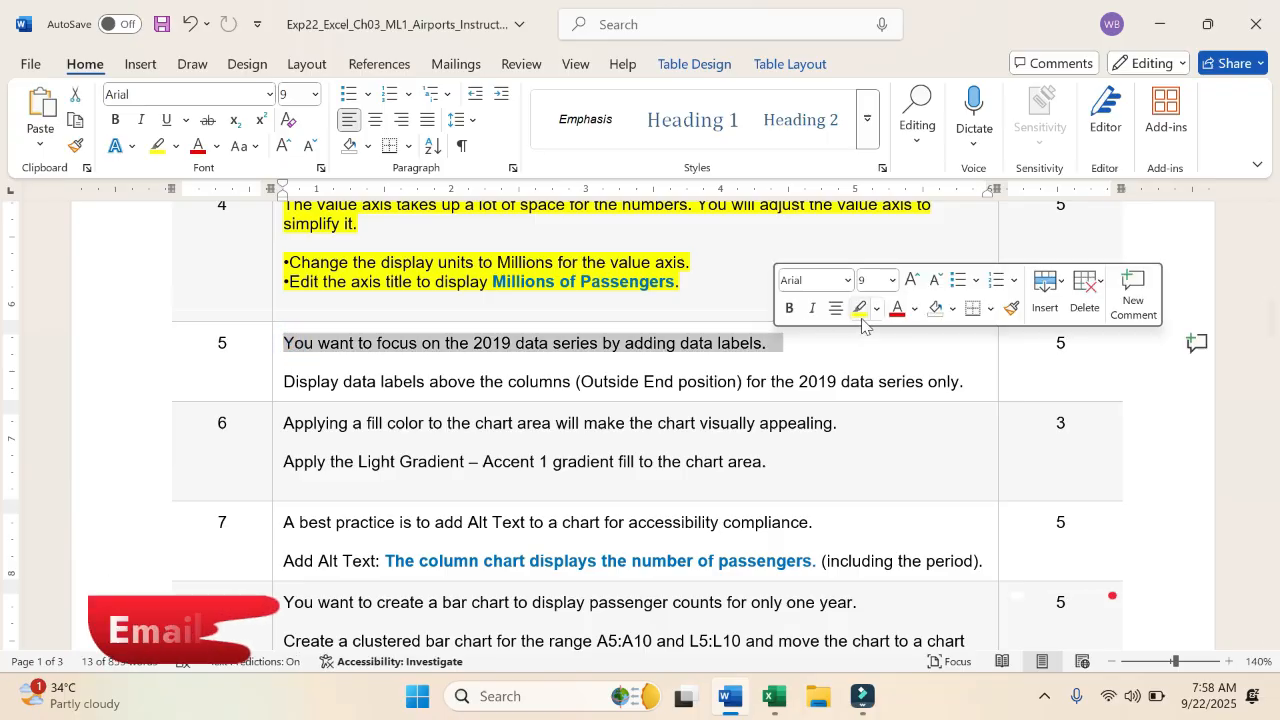
pyautogui.click(859, 309)
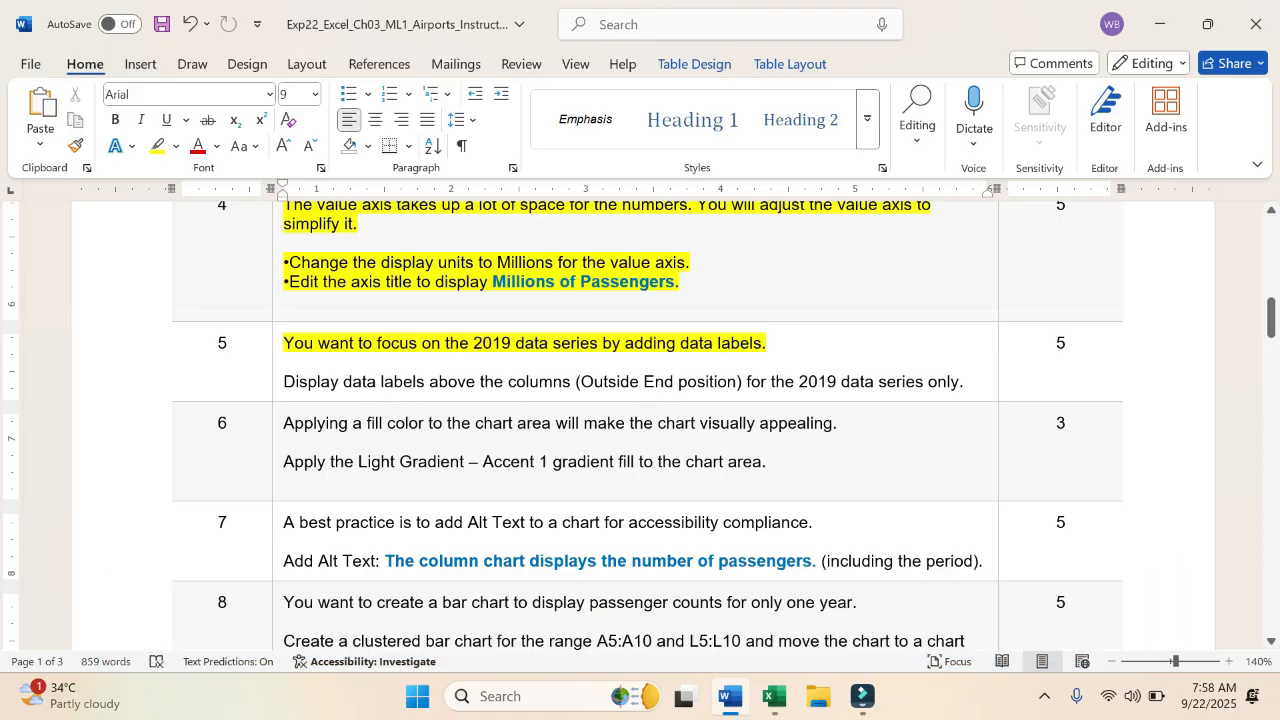
pyautogui.click(284, 381)
pyautogui.moveTo(284, 381); pyautogui.dragTo(971, 377)
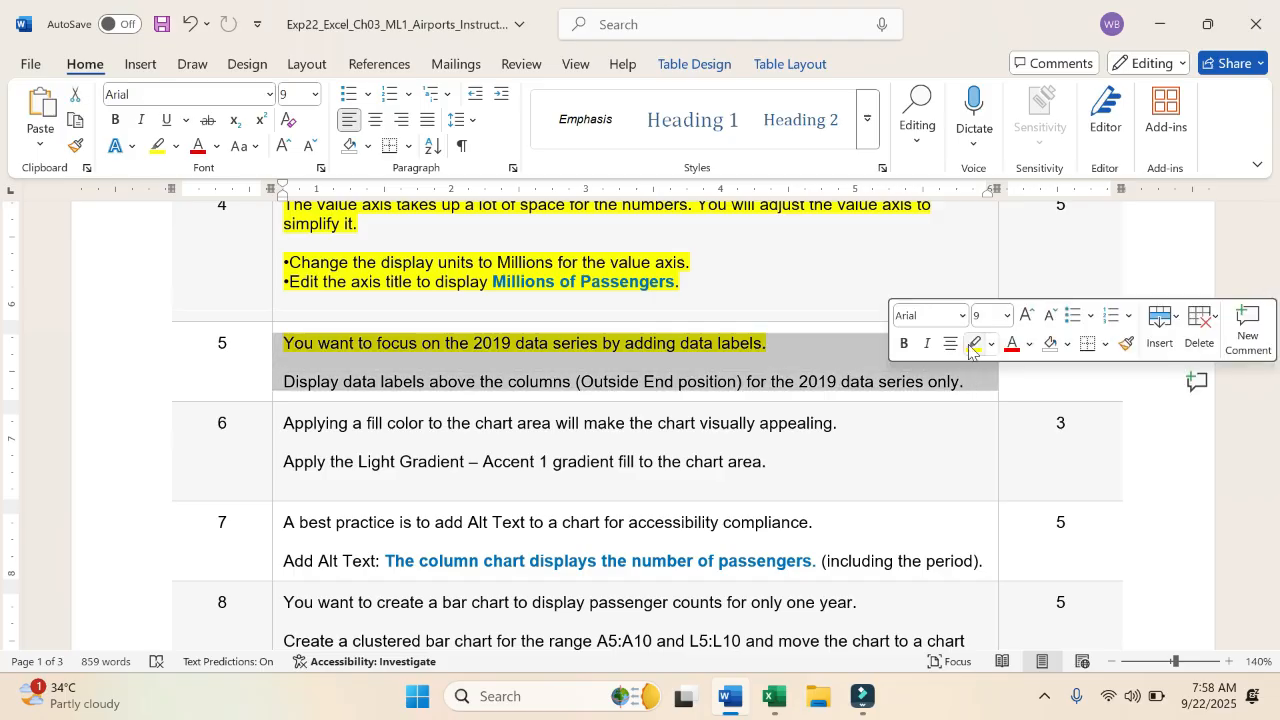
pyautogui.click(970, 344)
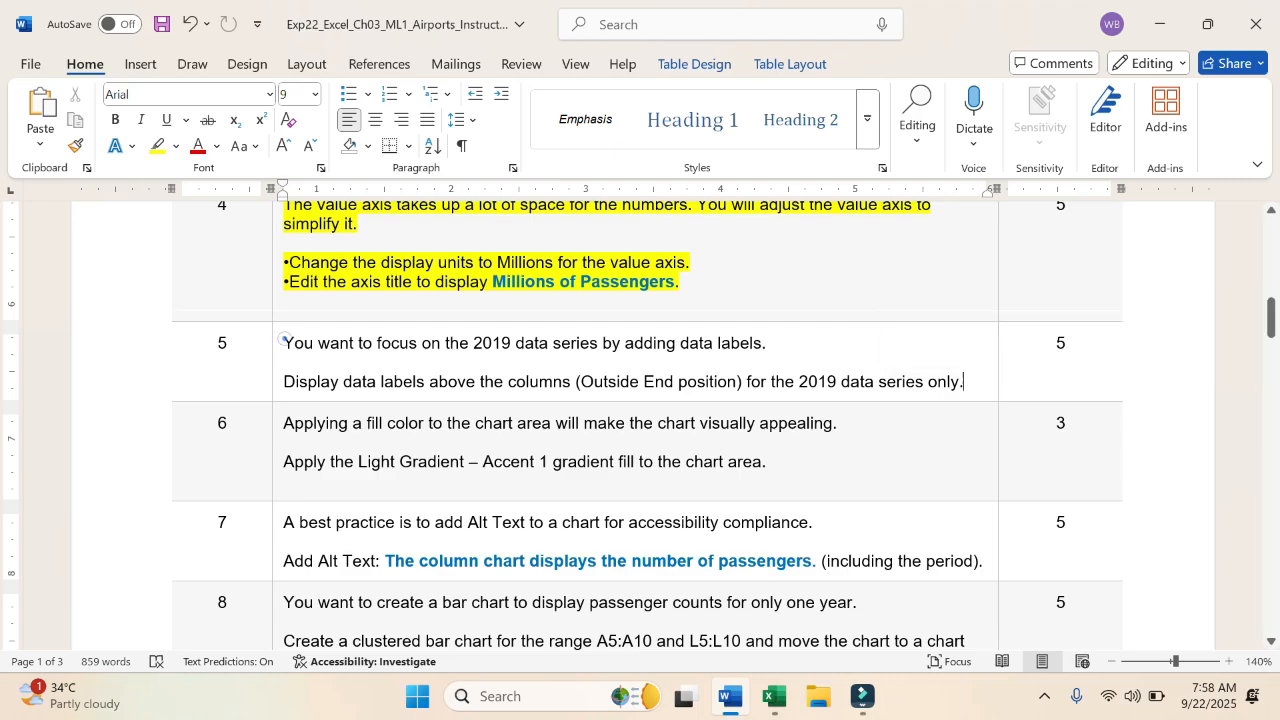
pyautogui.keyDown('shift'); pyautogui.click(285, 341); pyautogui.keyUp('shift')
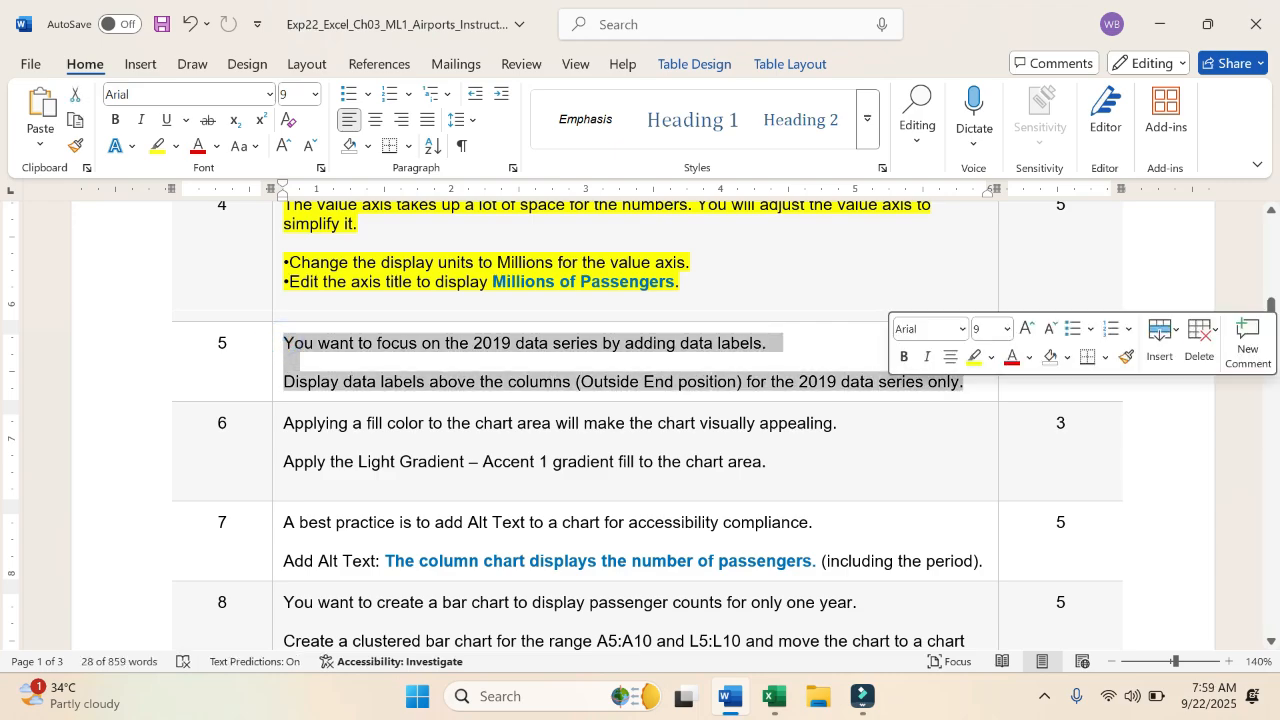
pyautogui.click(973, 357)
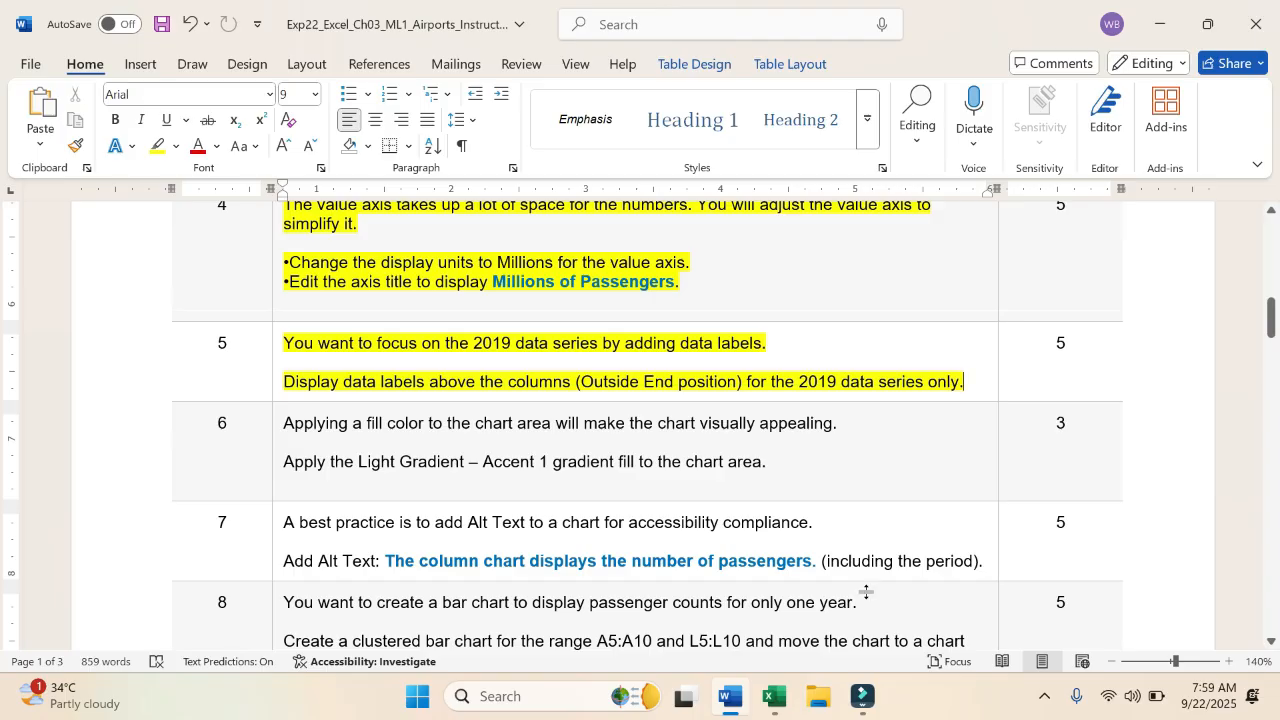
# - Switch to Excel and examine the column chart's data series to identify which columns belong to 2019
pyautogui.click(773, 697)
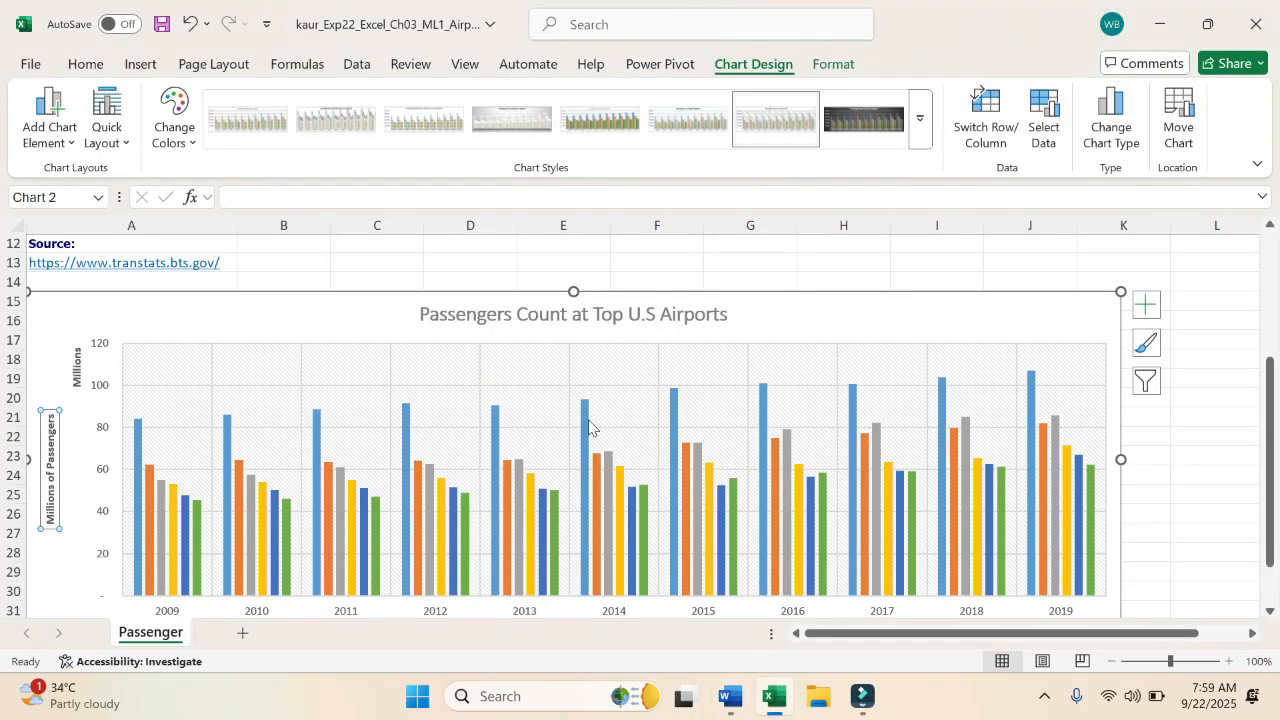
pyautogui.moveTo(586, 421)
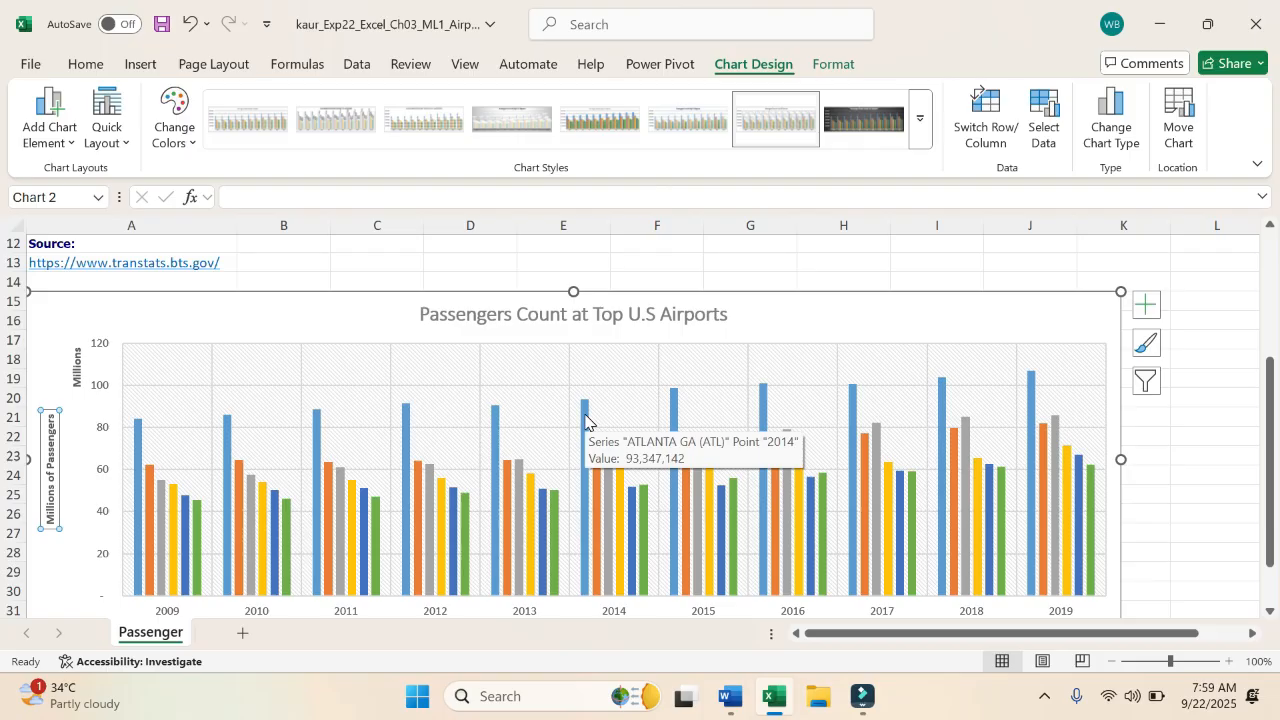
pyautogui.moveTo(598, 474)
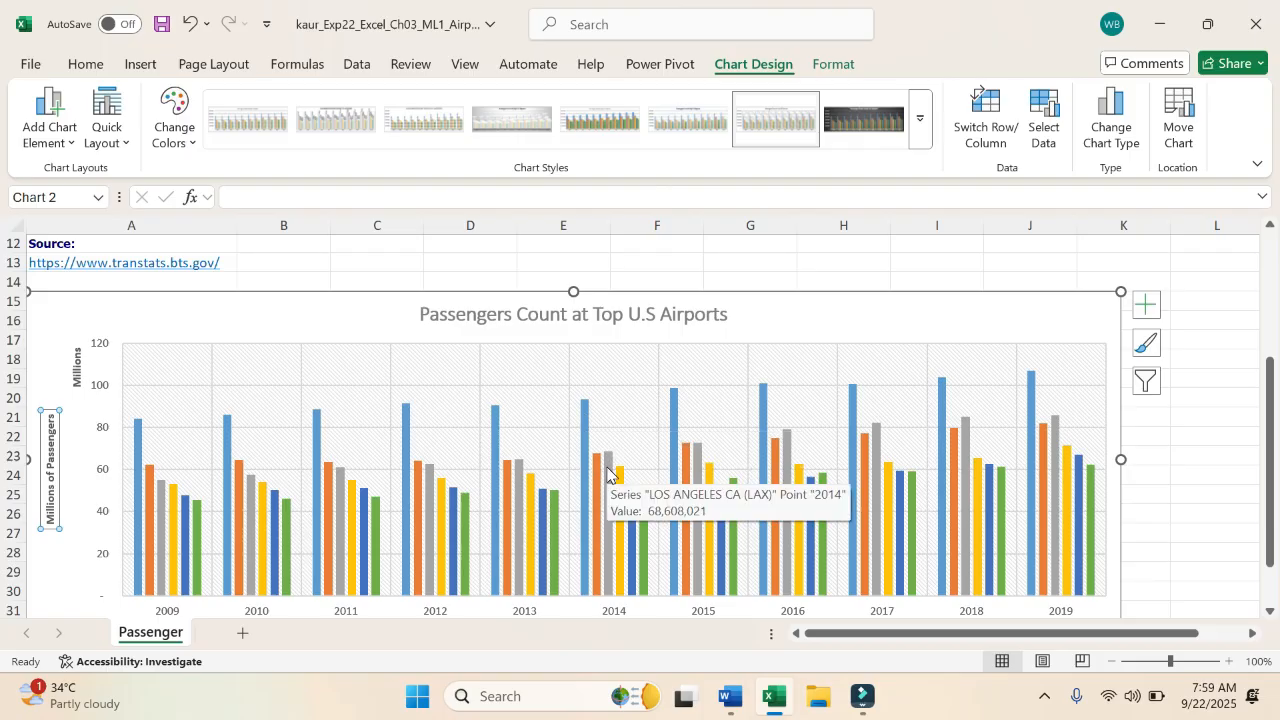
pyautogui.scroll(-2, 607, 473)
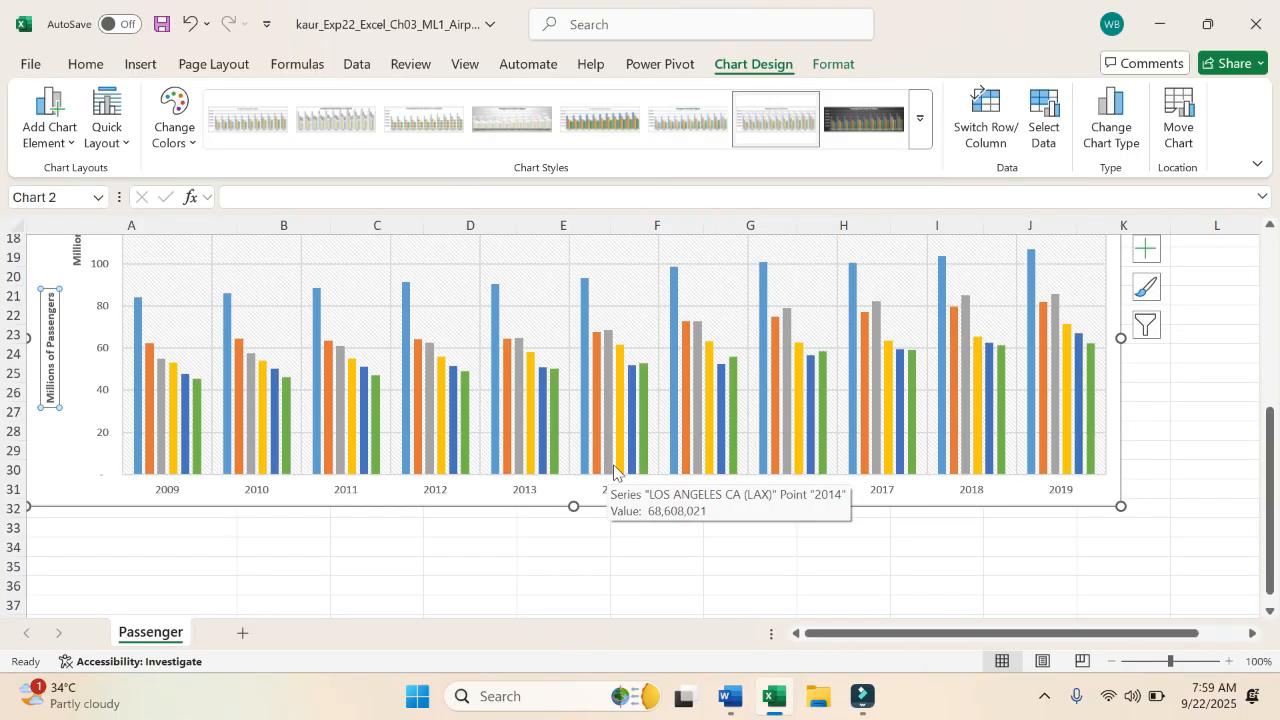
pyautogui.click(1066, 438)
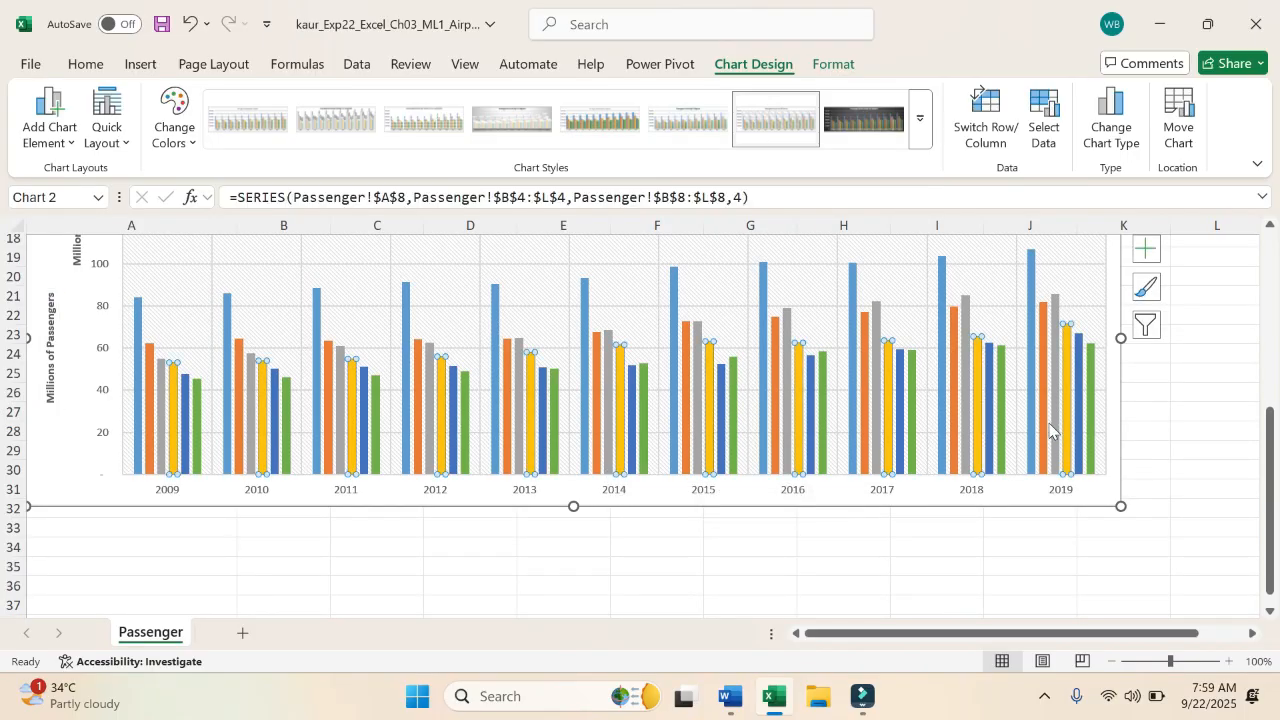
pyautogui.click(1032, 422)
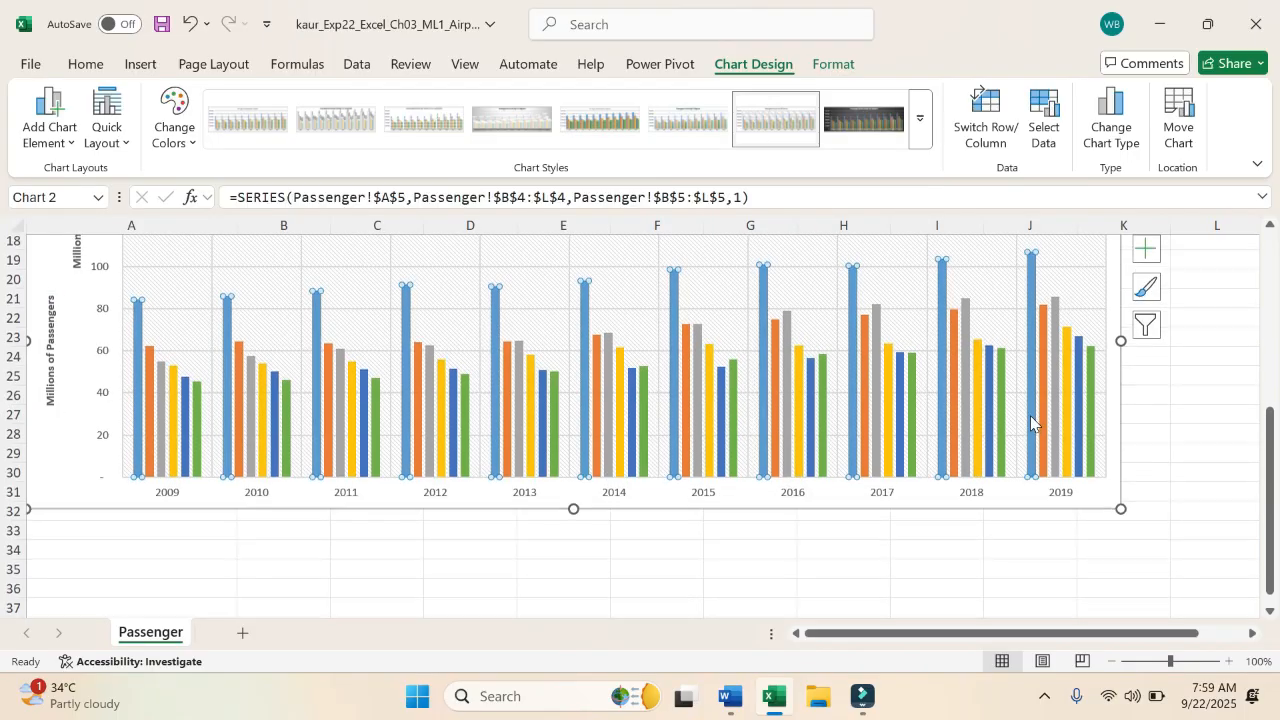
pyautogui.scroll(2, 1030, 415)
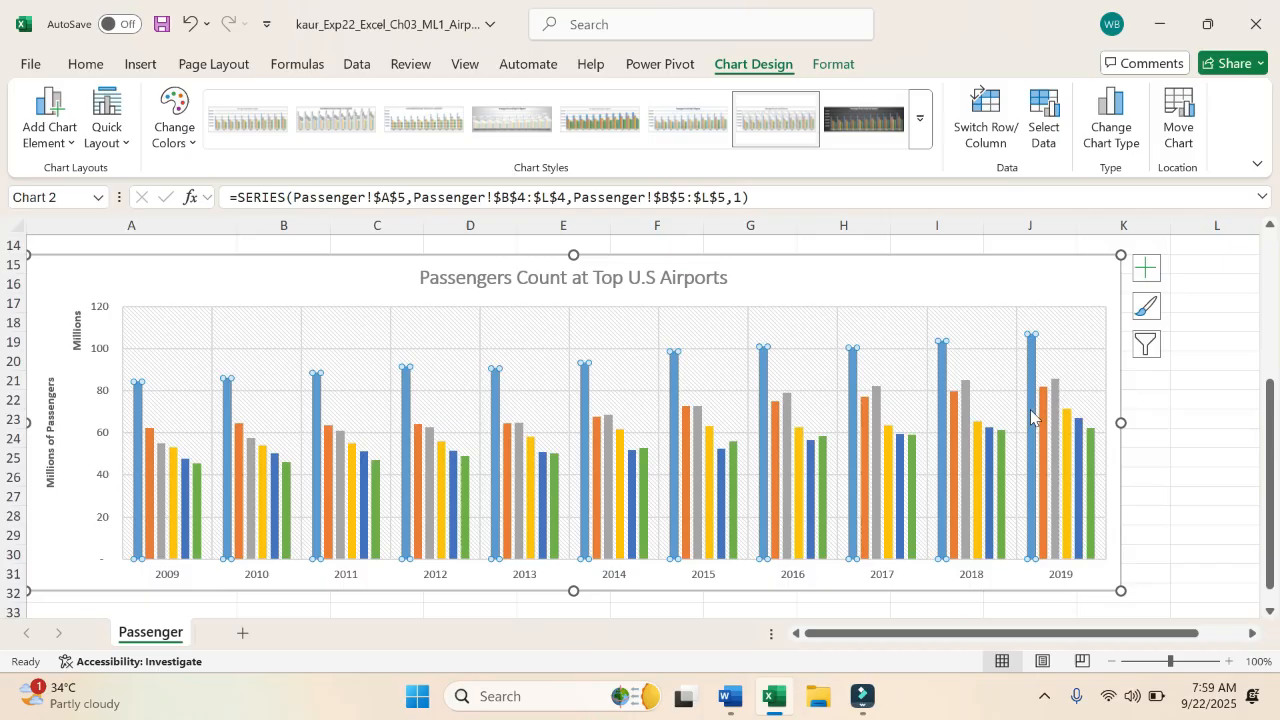
pyautogui.click(1005, 290)
pyautogui.click(1156, 268)
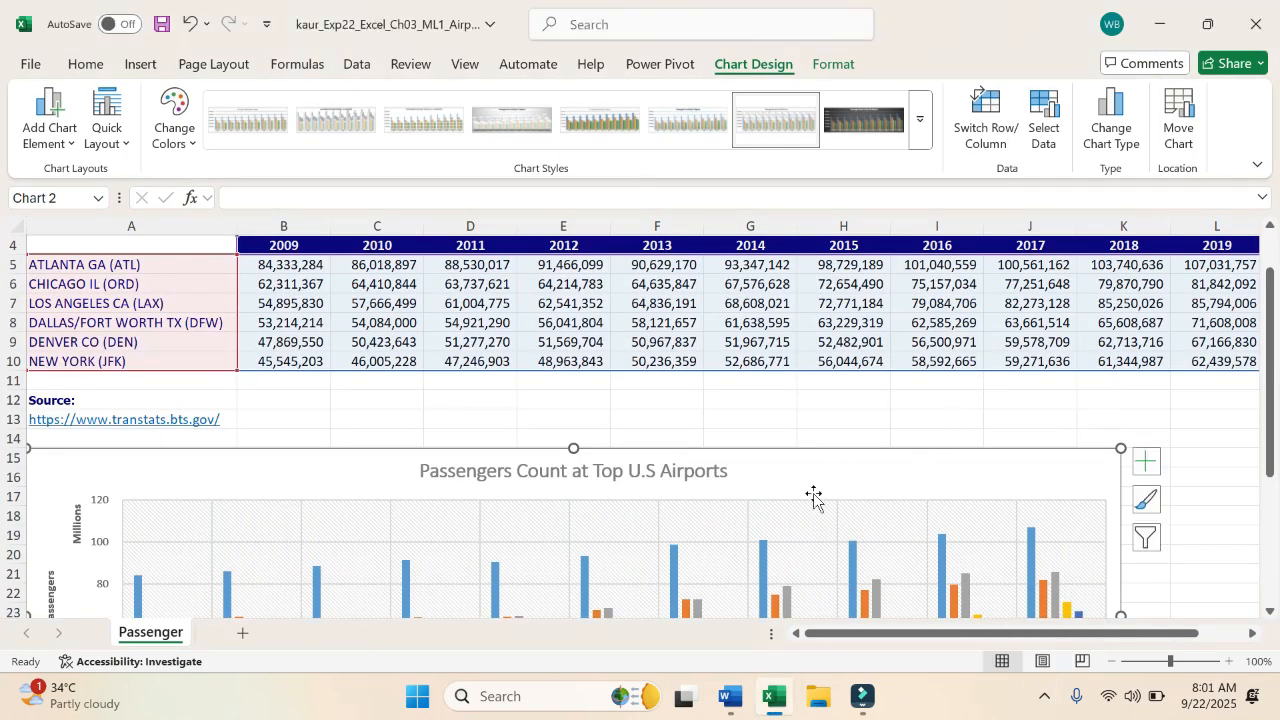
# - Recheck step 5 in Word, and in Excel exclude years 2009 through 2018 from the column chart's category axis, keeping only 2019
pyautogui.click(733, 700)
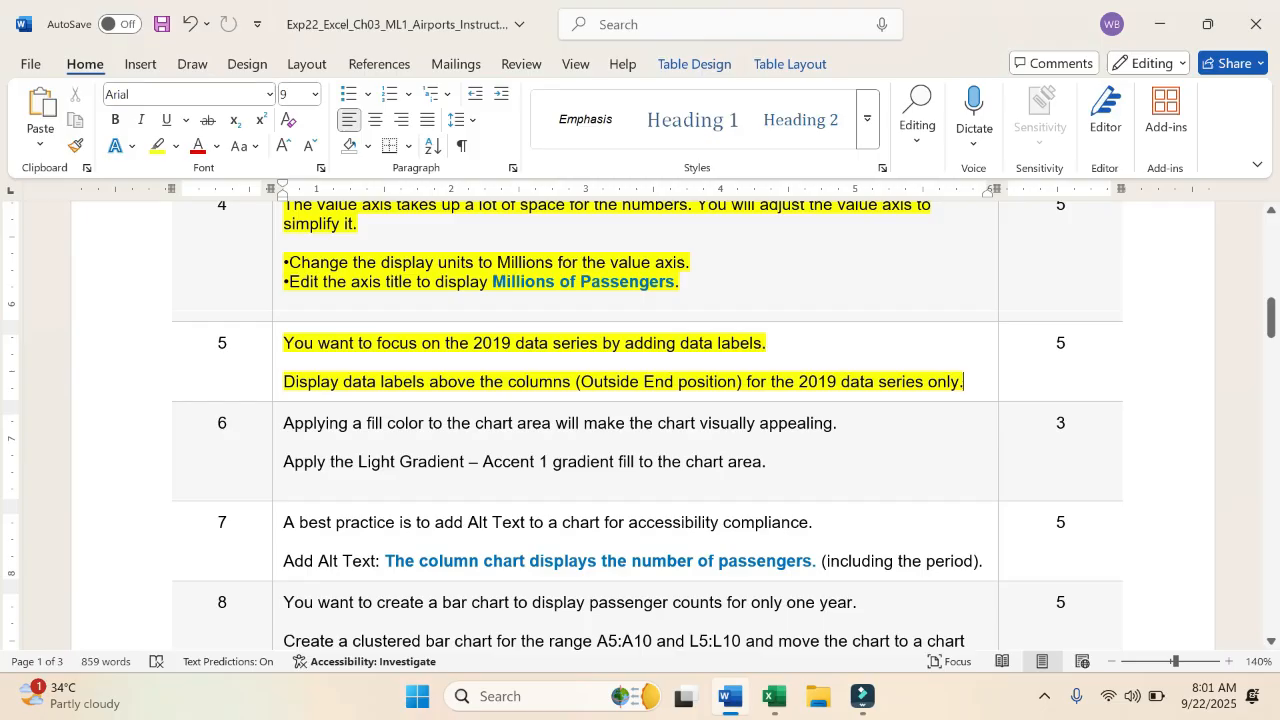
pyautogui.click(774, 699)
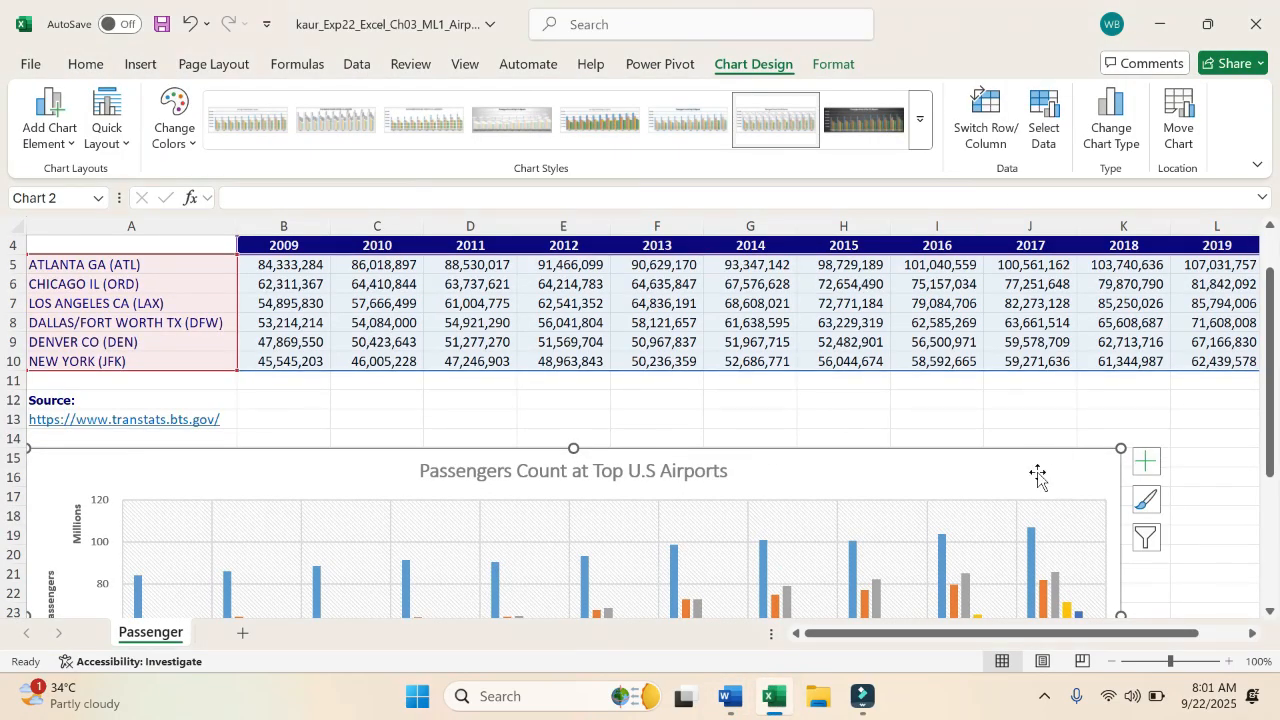
pyautogui.scroll(-3, 996, 465)
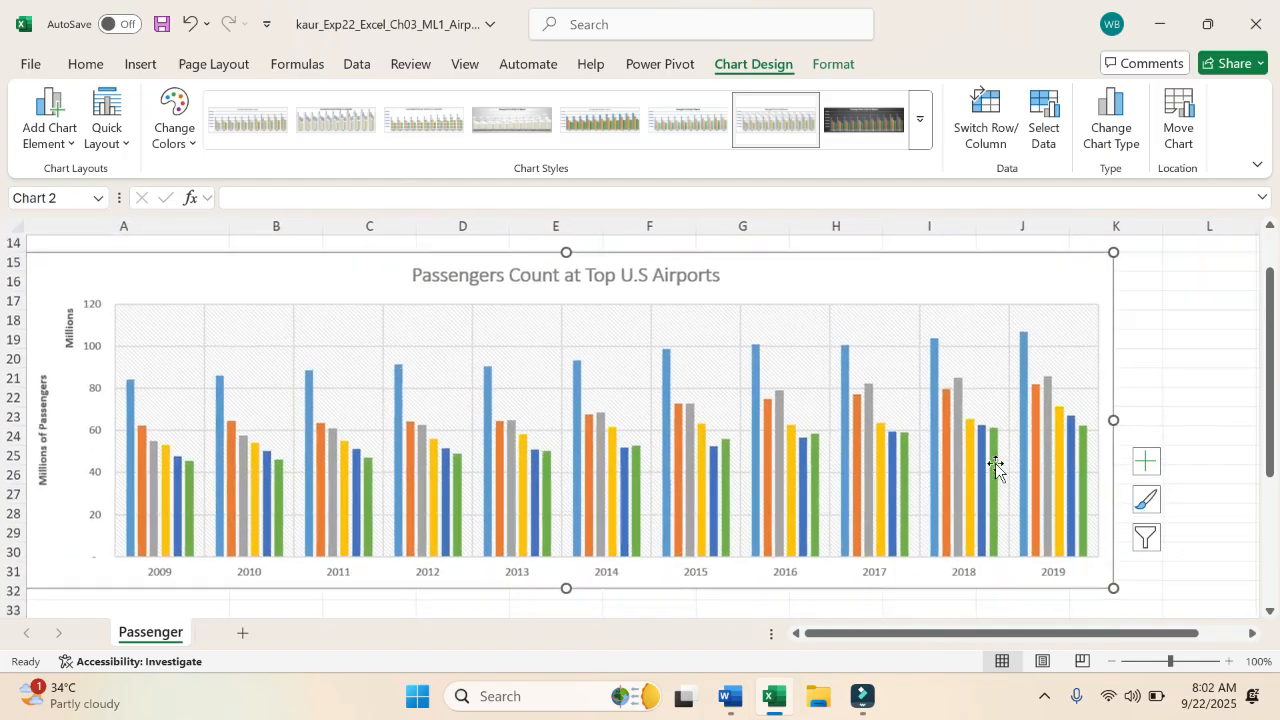
pyautogui.scroll(-2, 996, 465)
pyautogui.scroll(2, 996, 465)
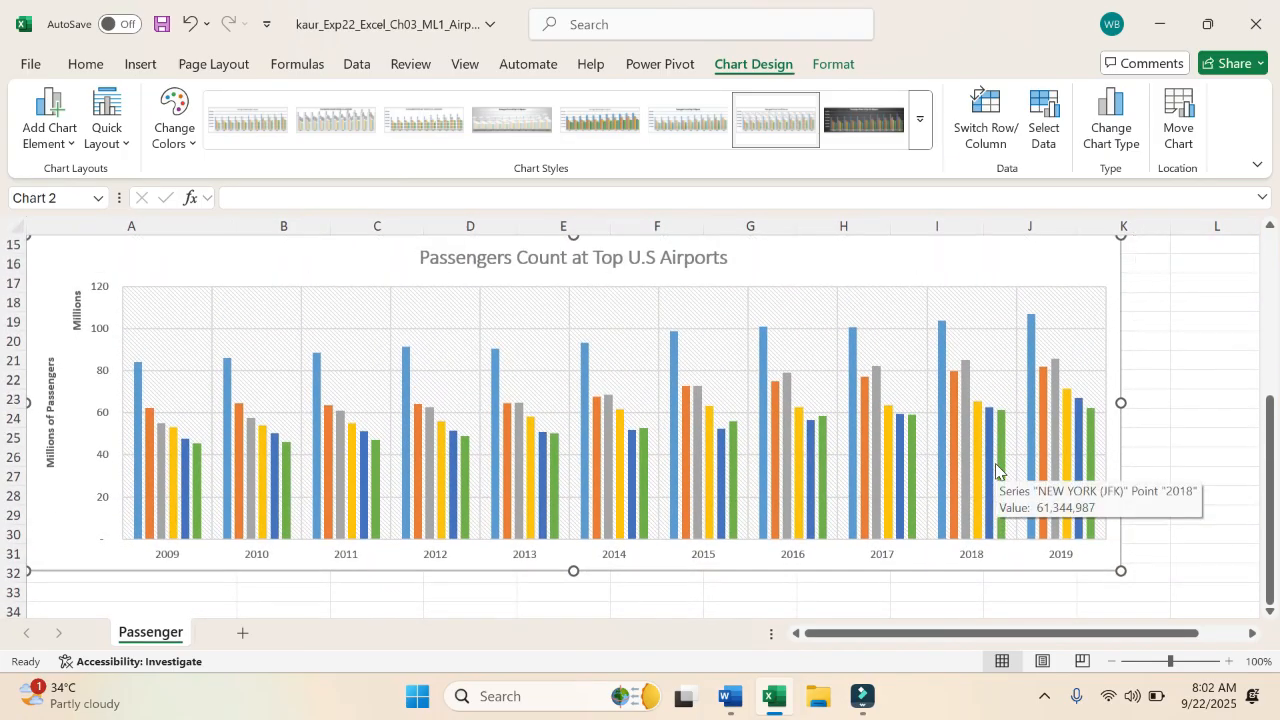
pyautogui.click(1043, 122)
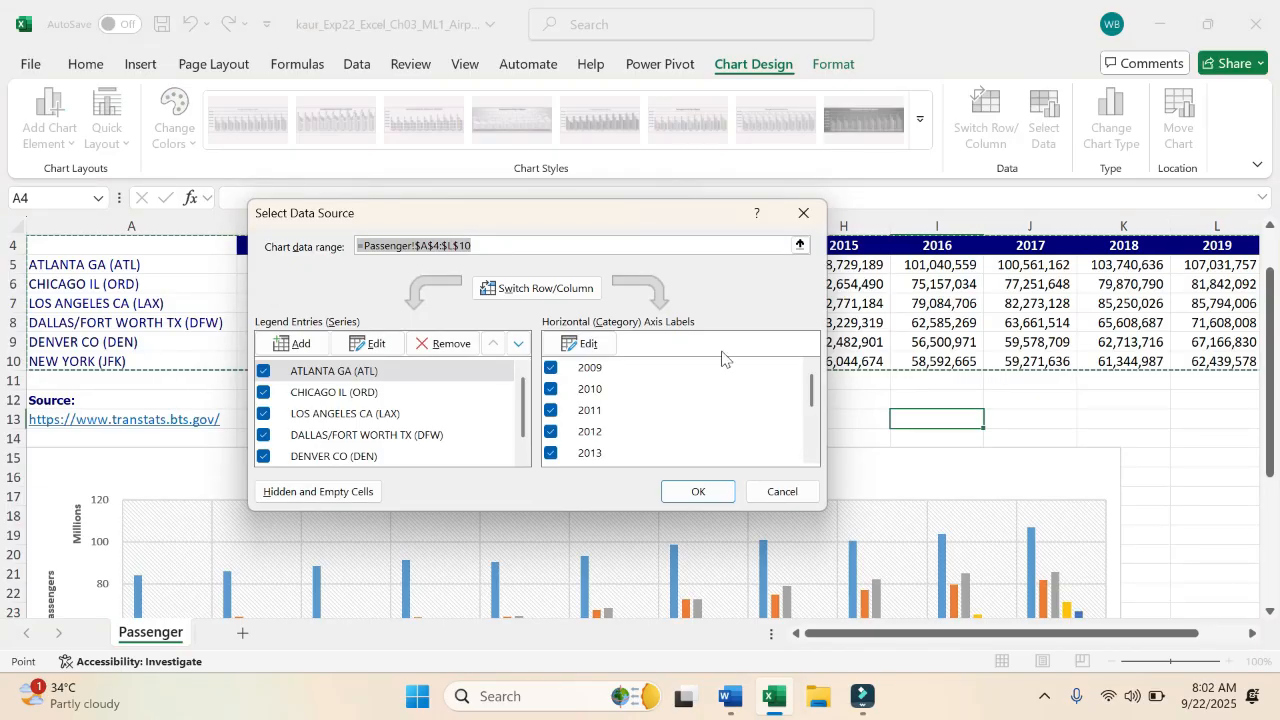
pyautogui.click(551, 368)
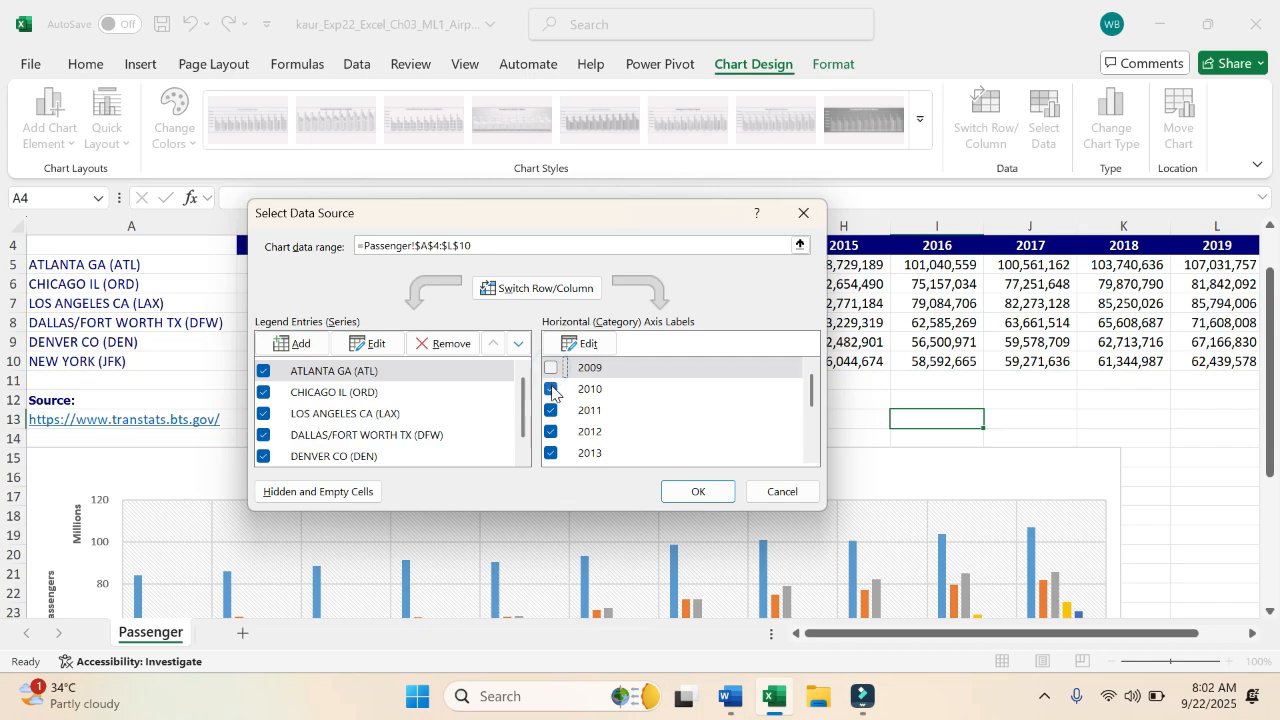
pyautogui.click(551, 389)
pyautogui.click(551, 410)
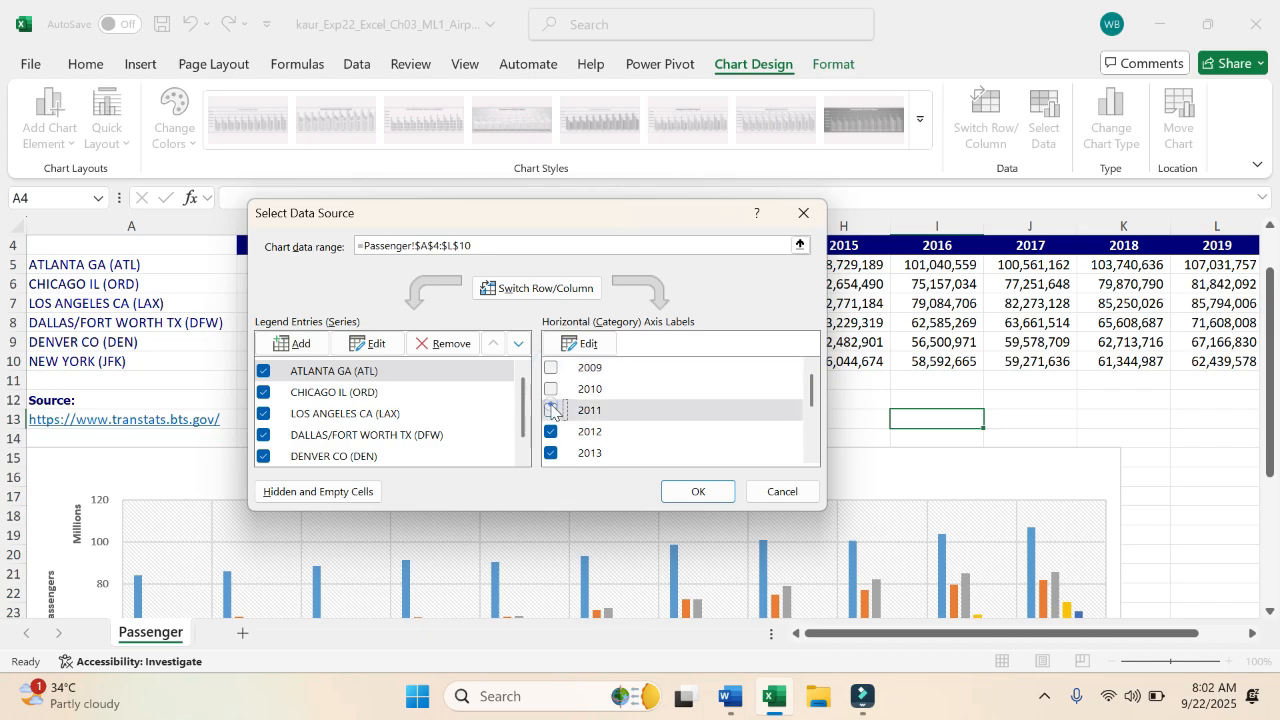
pyautogui.click(551, 431)
pyautogui.click(551, 453)
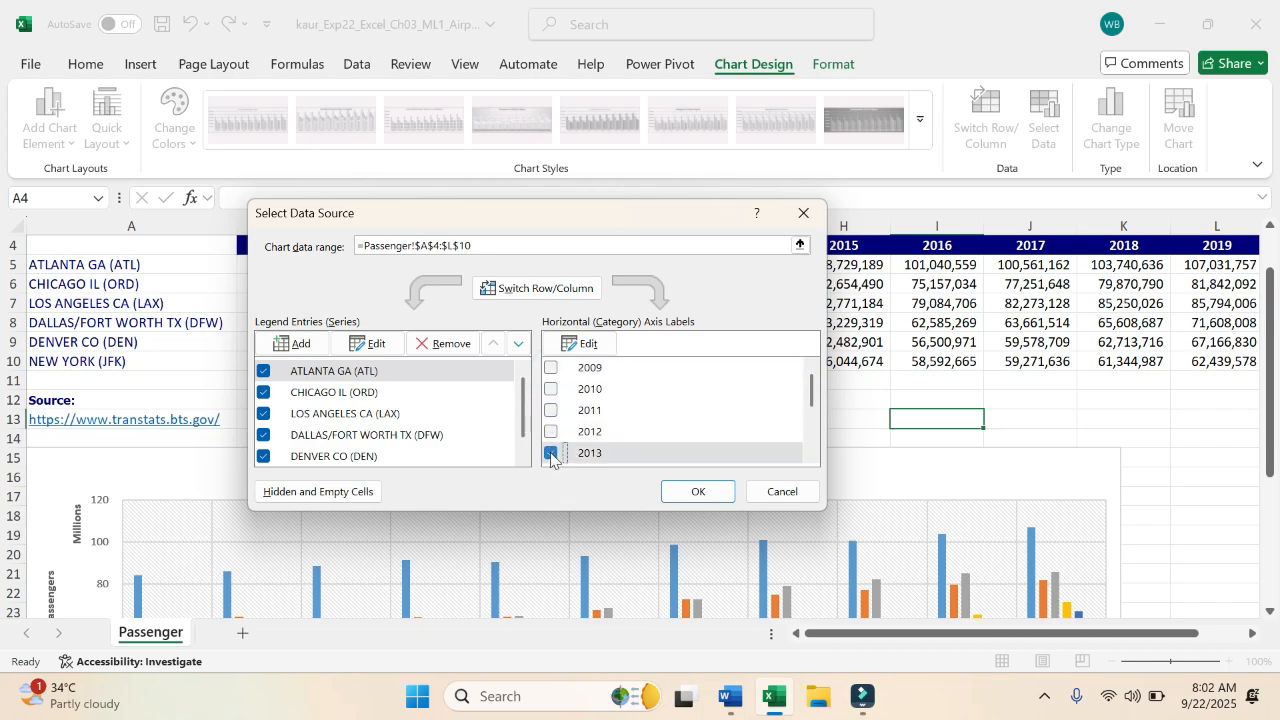
pyautogui.scroll(-1, 551, 455)
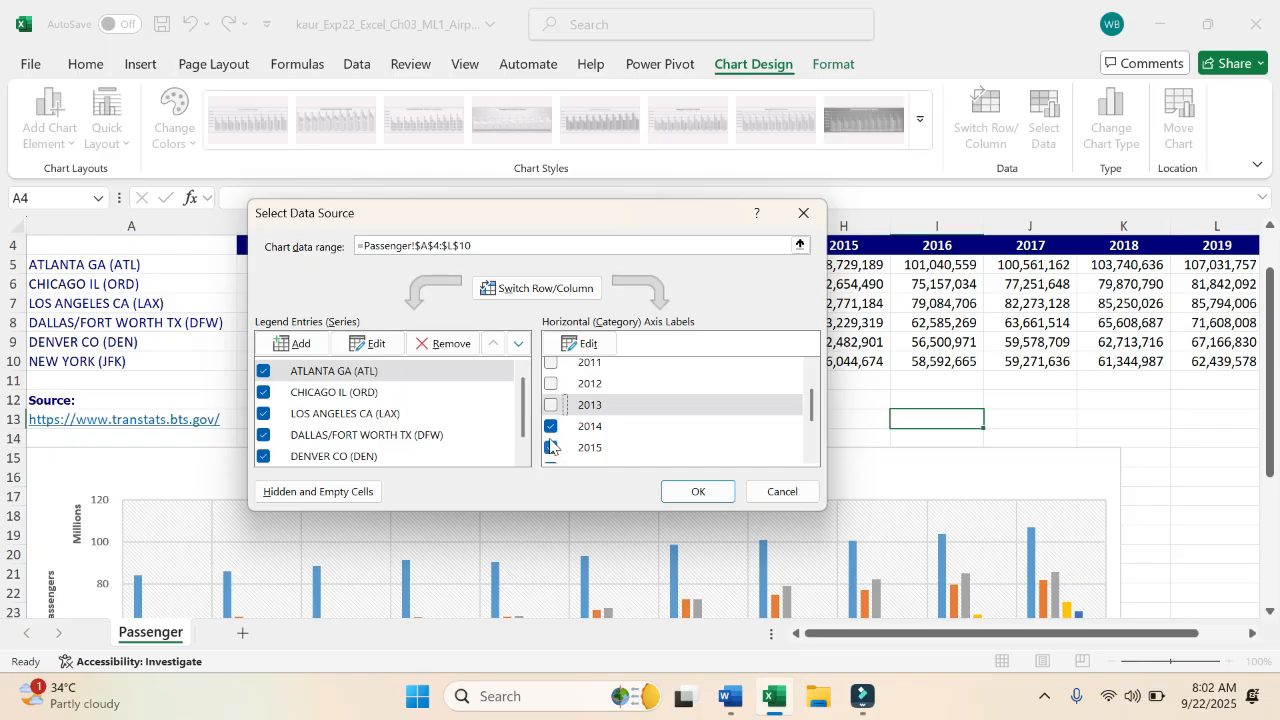
pyautogui.click(551, 427)
pyautogui.click(551, 447)
pyautogui.scroll(-2, 551, 445)
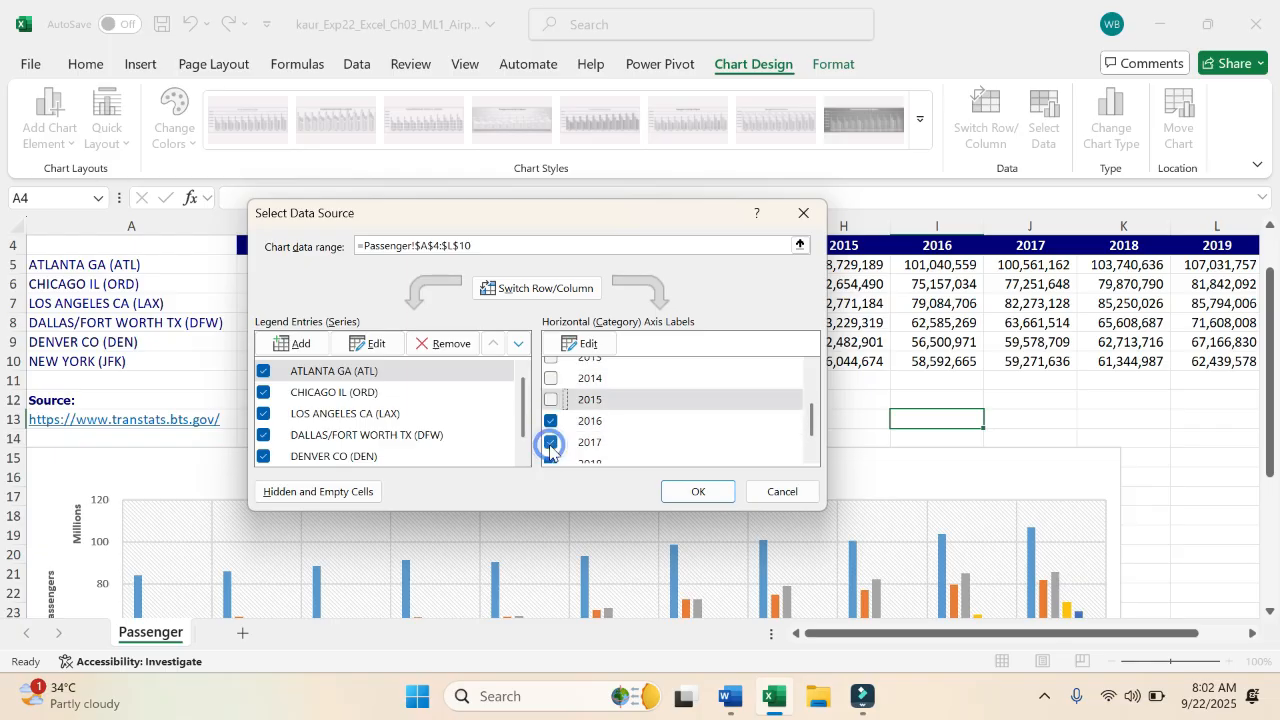
pyautogui.click(551, 389)
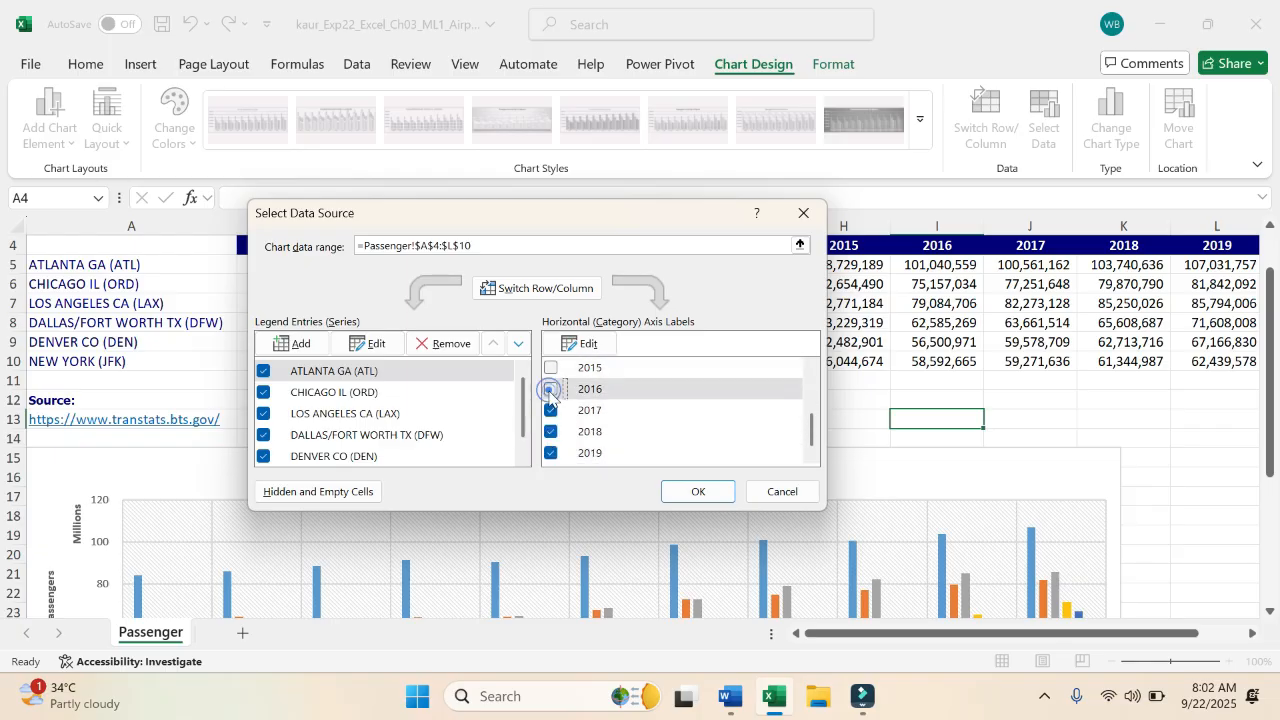
pyautogui.click(551, 410)
pyautogui.click(551, 431)
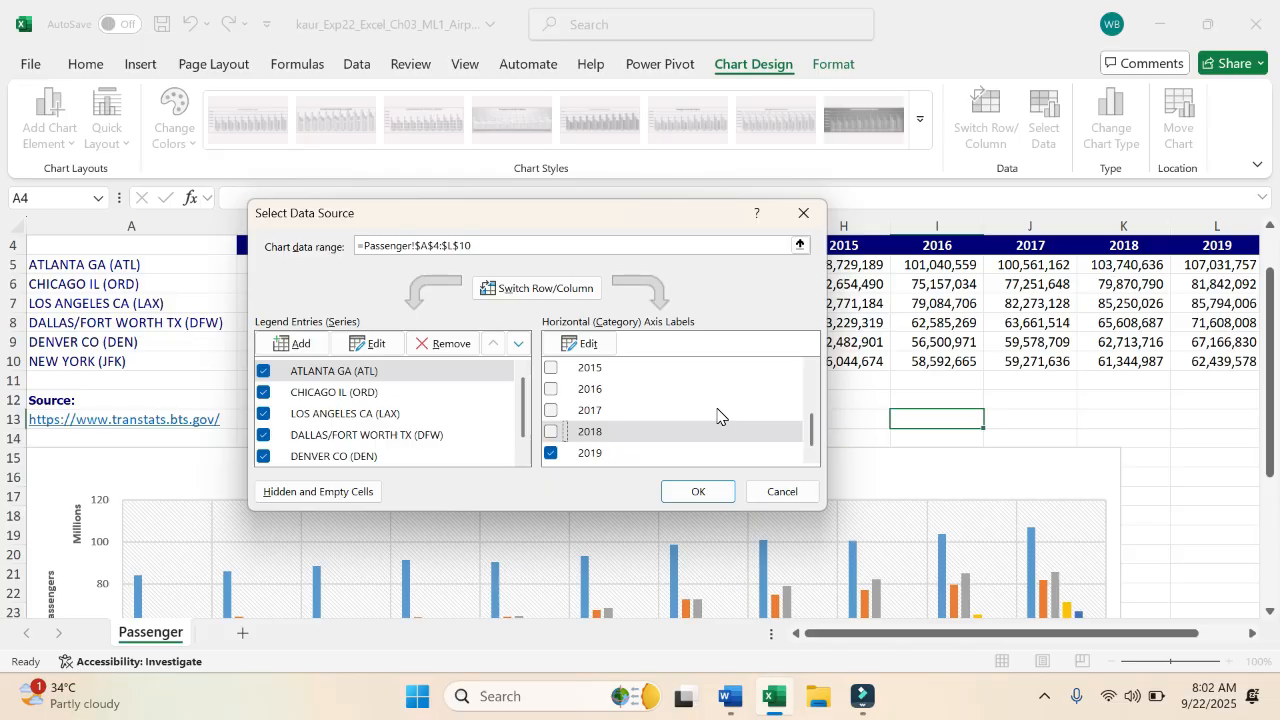
pyautogui.click(700, 491)
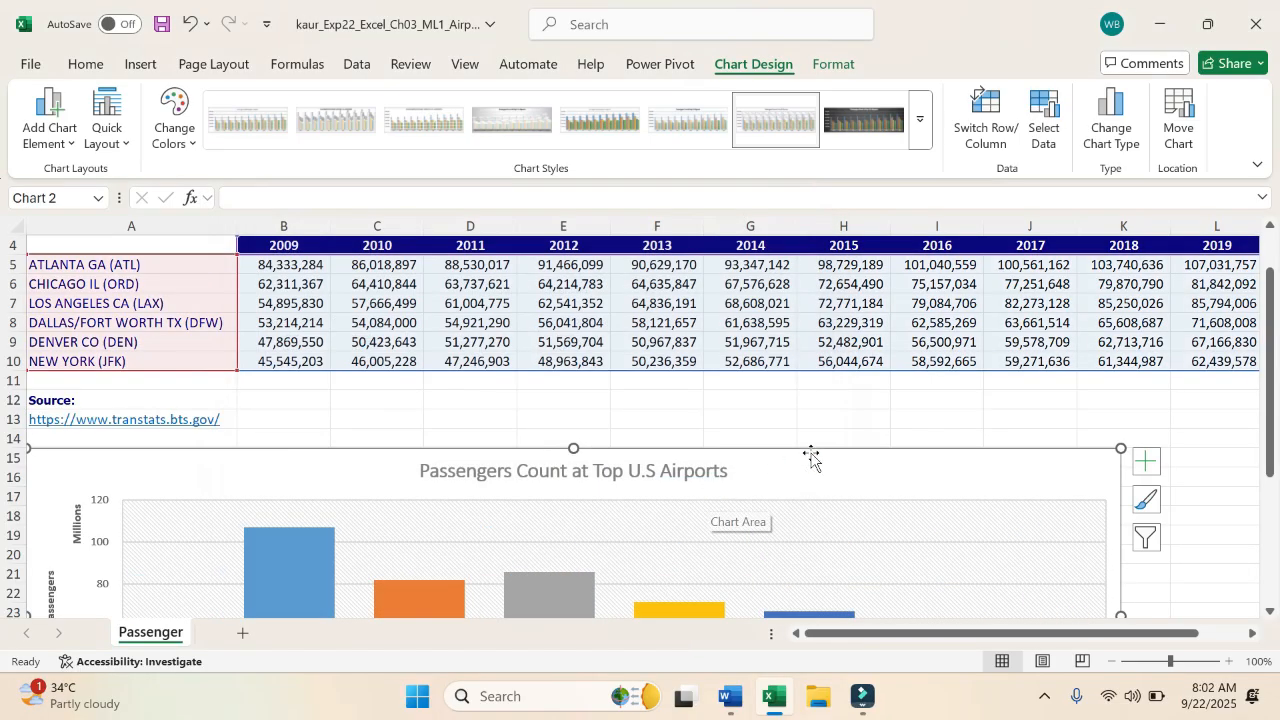
# - Recheck the label position required in Word and add Outside End data labels to the 2019 columns of the Excel chart
pyautogui.scroll(-4, 920, 440)
pyautogui.scroll(2, 920, 440)
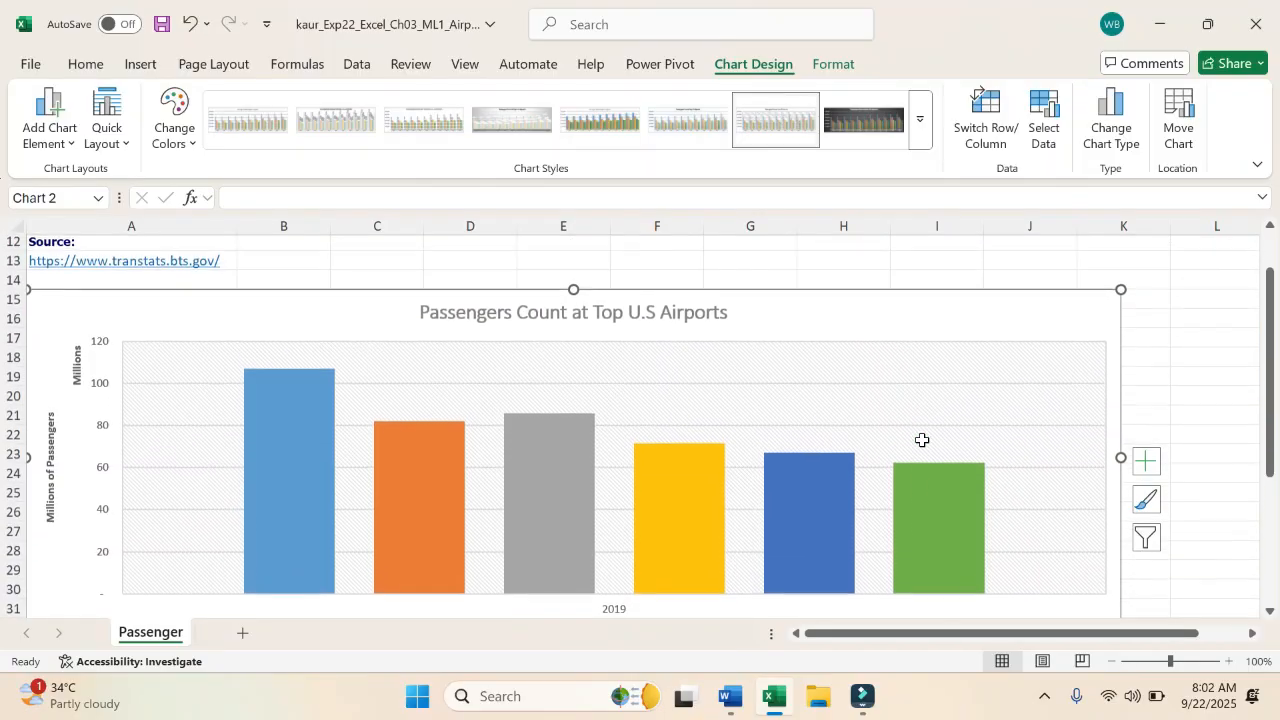
pyautogui.scroll(-1, 922, 440)
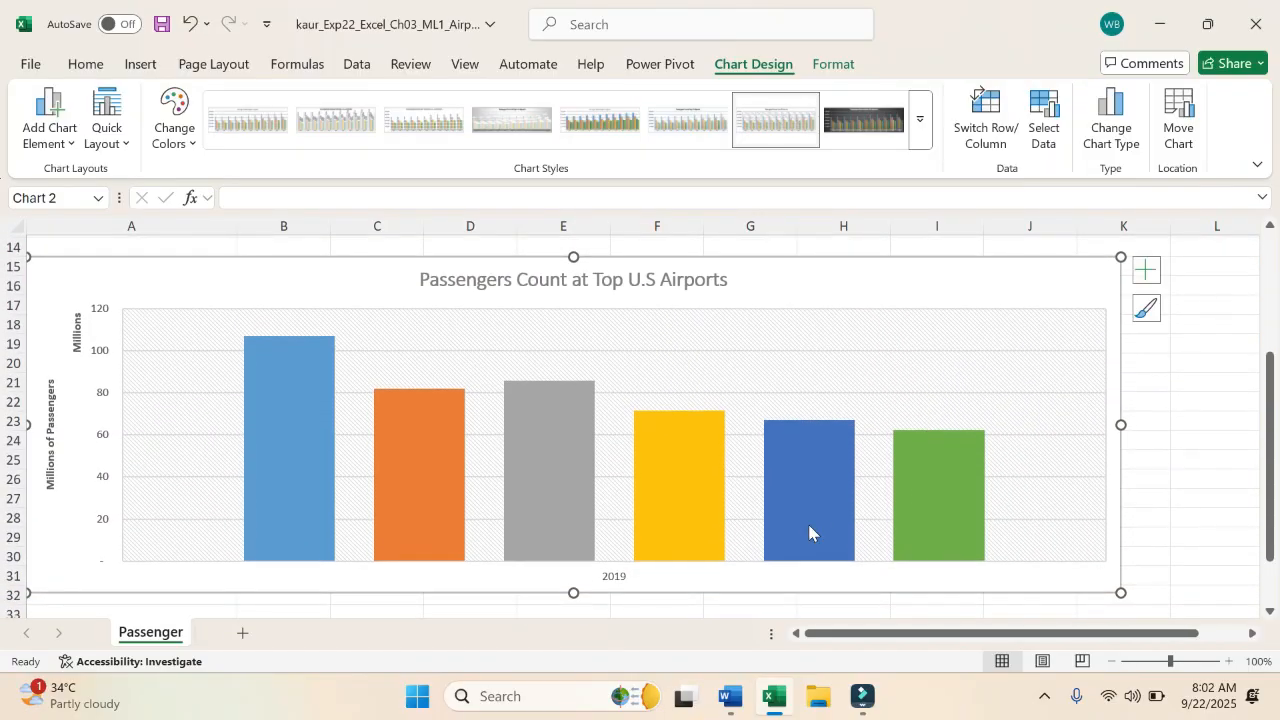
pyautogui.click(731, 697)
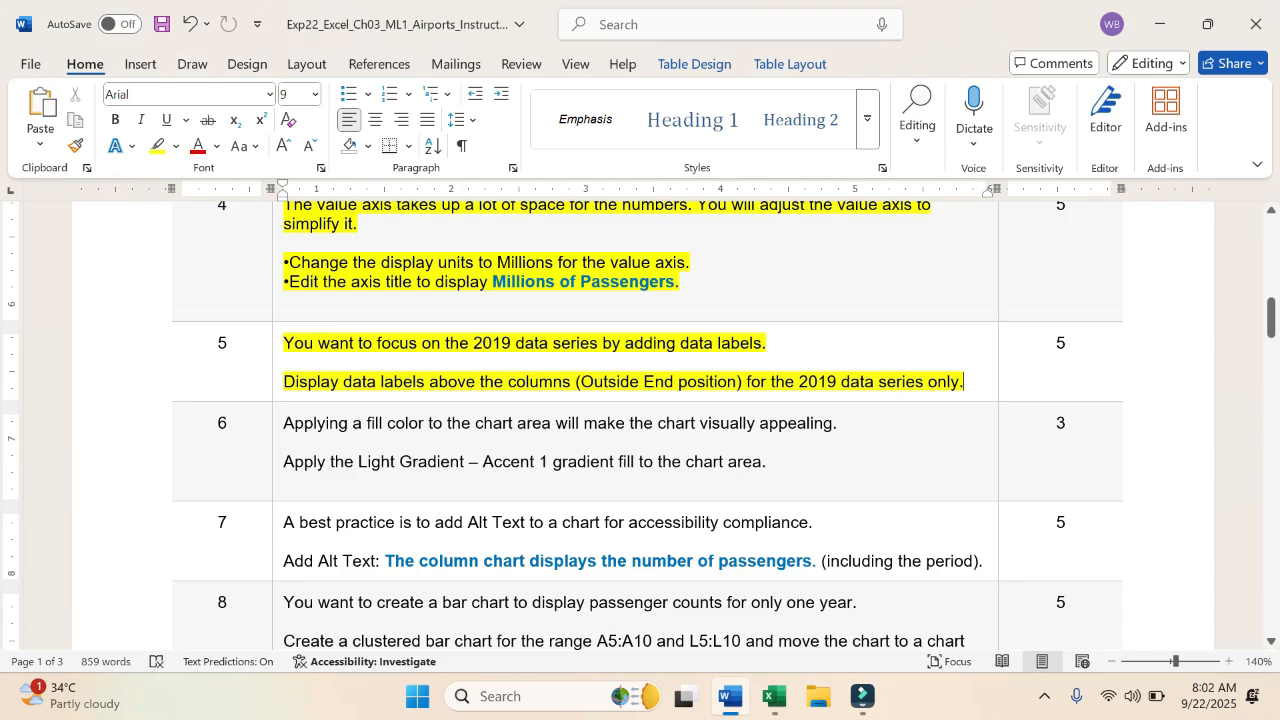
pyautogui.click(774, 697)
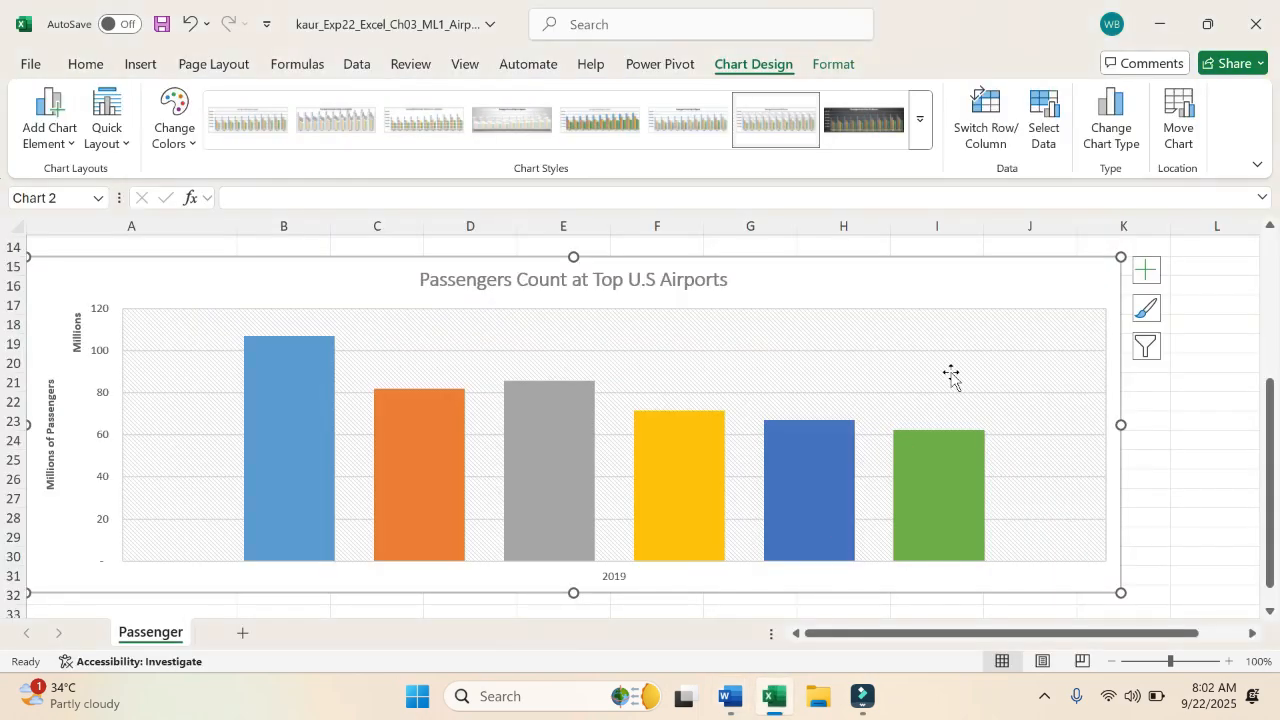
pyautogui.click(1146, 270)
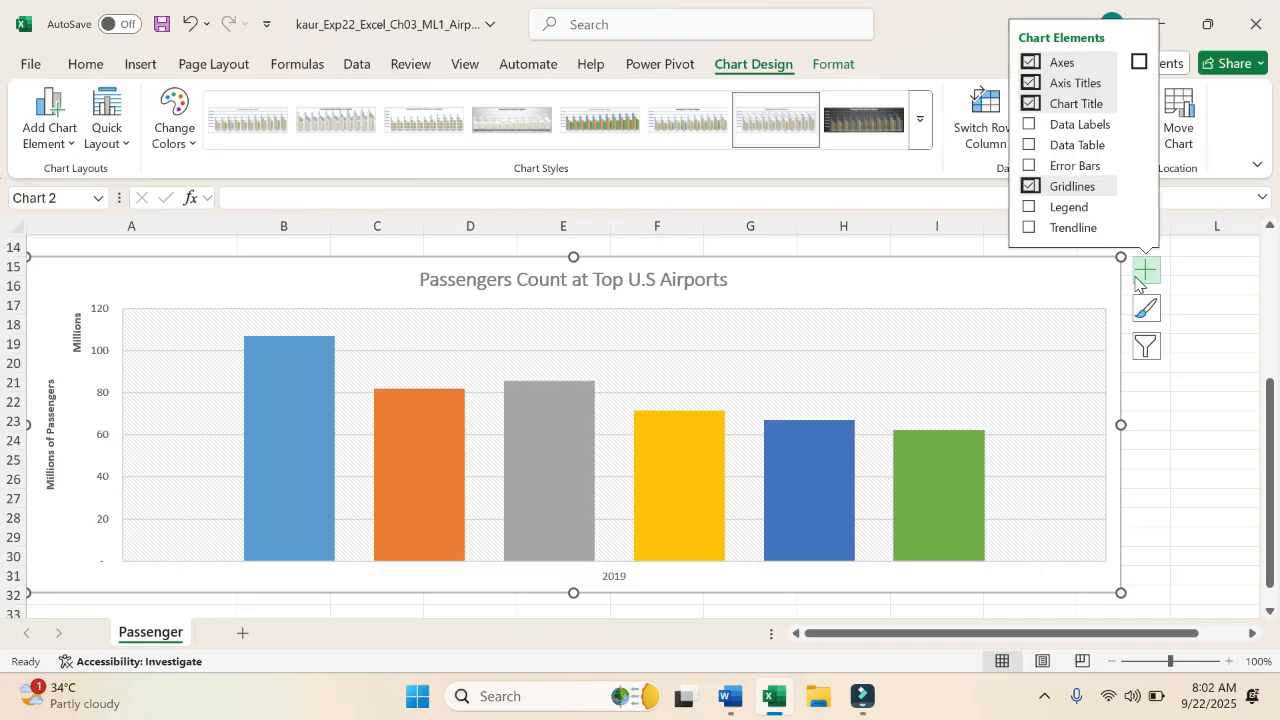
pyautogui.click(1140, 124)
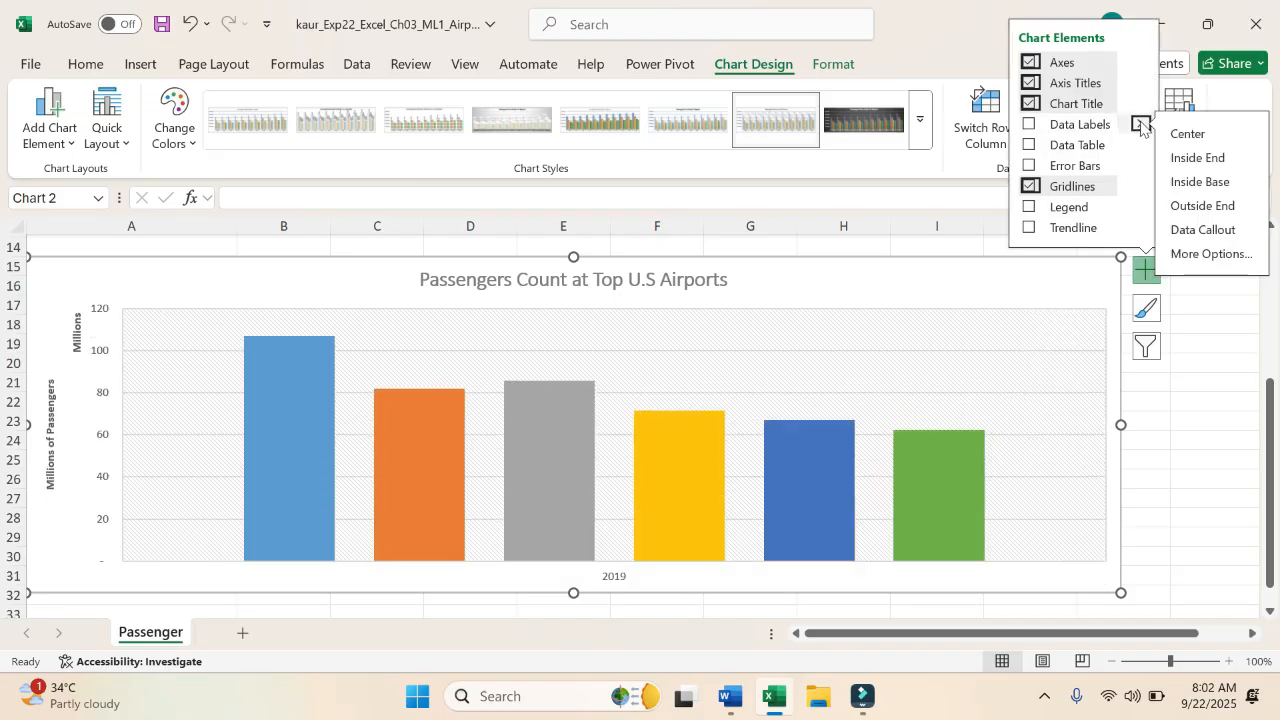
pyautogui.click(1199, 208)
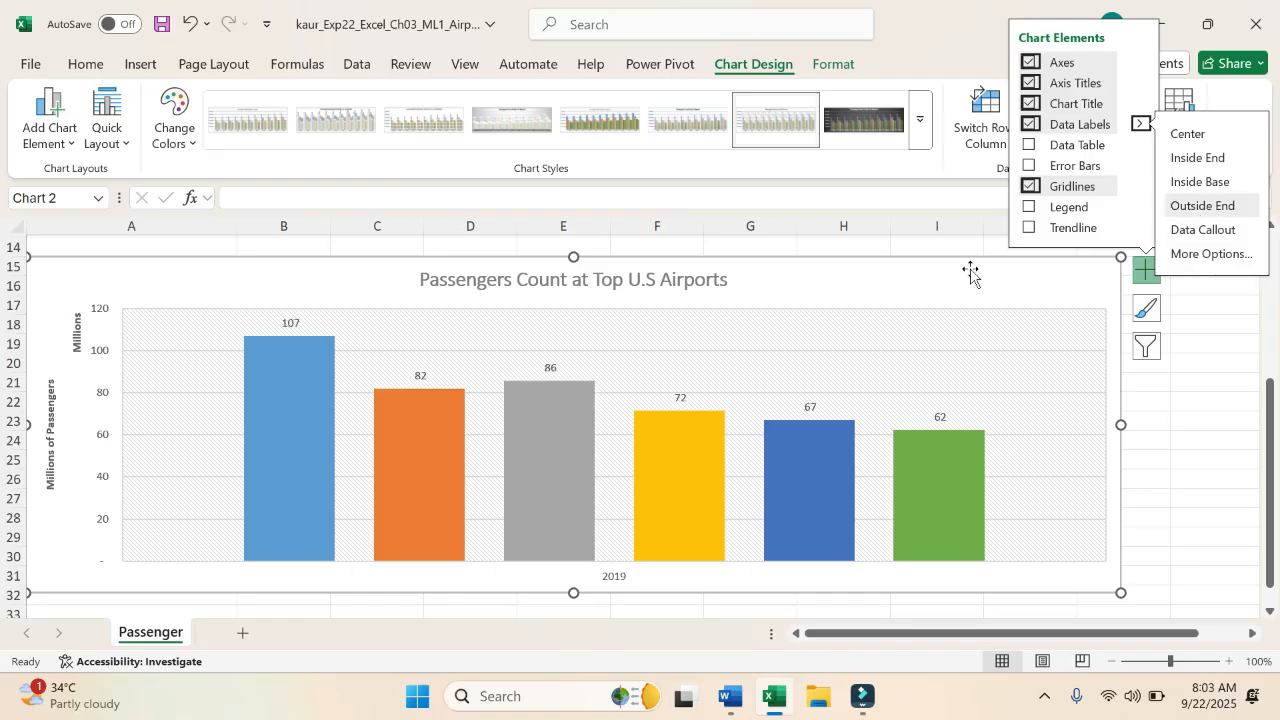
pyautogui.click(1154, 389)
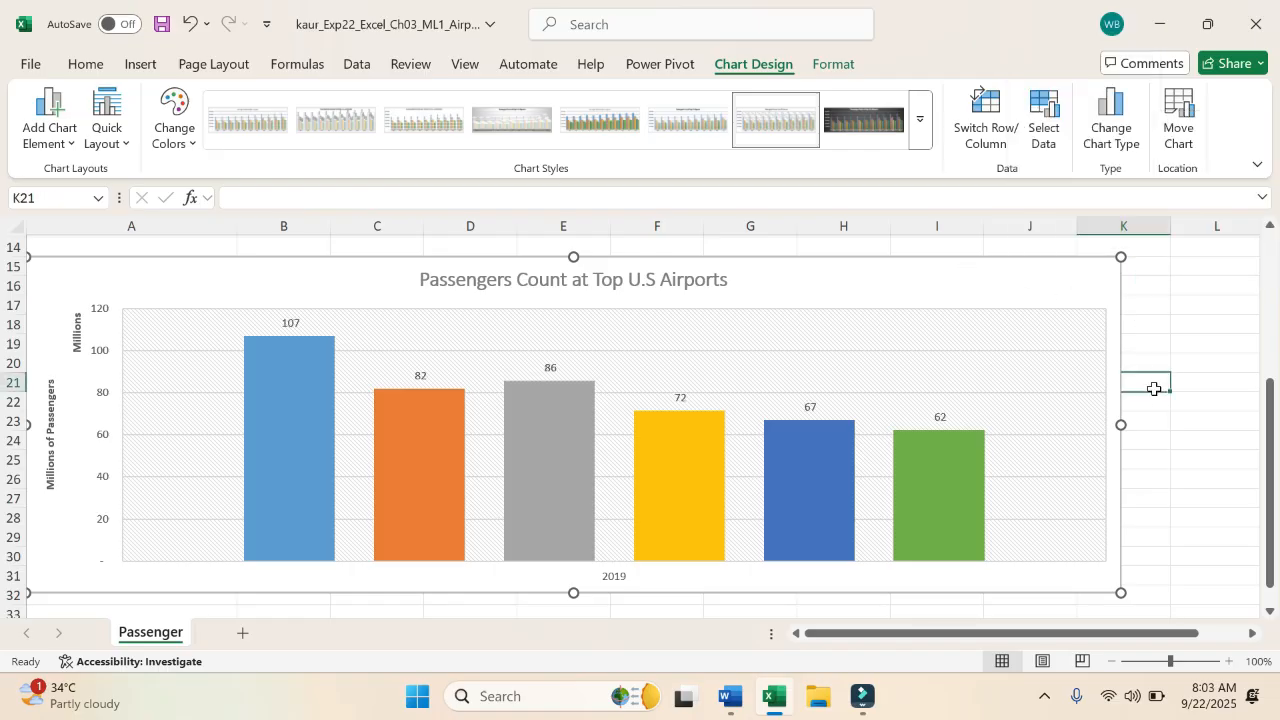
# - Examine the airport series name and value of each 2019 column in the chart
pyautogui.click(952, 267)
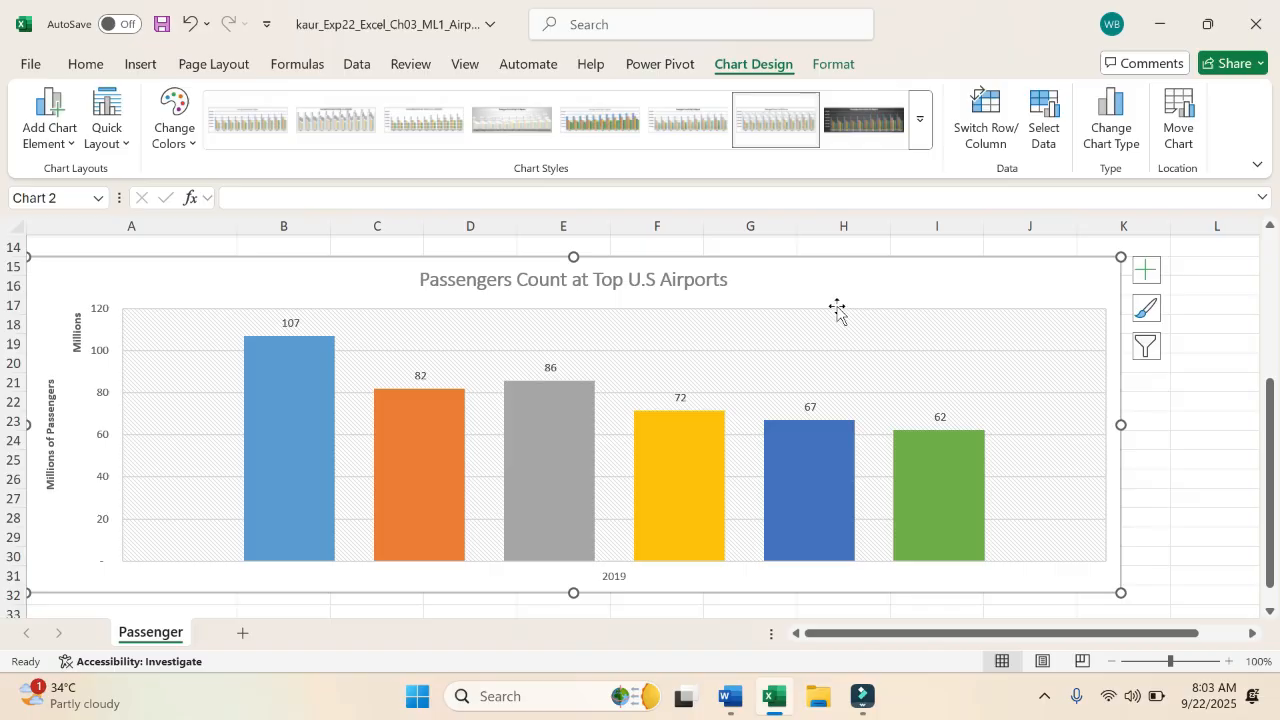
pyautogui.moveTo(763, 525)
pyautogui.moveTo(302, 479)
pyautogui.moveTo(419, 462)
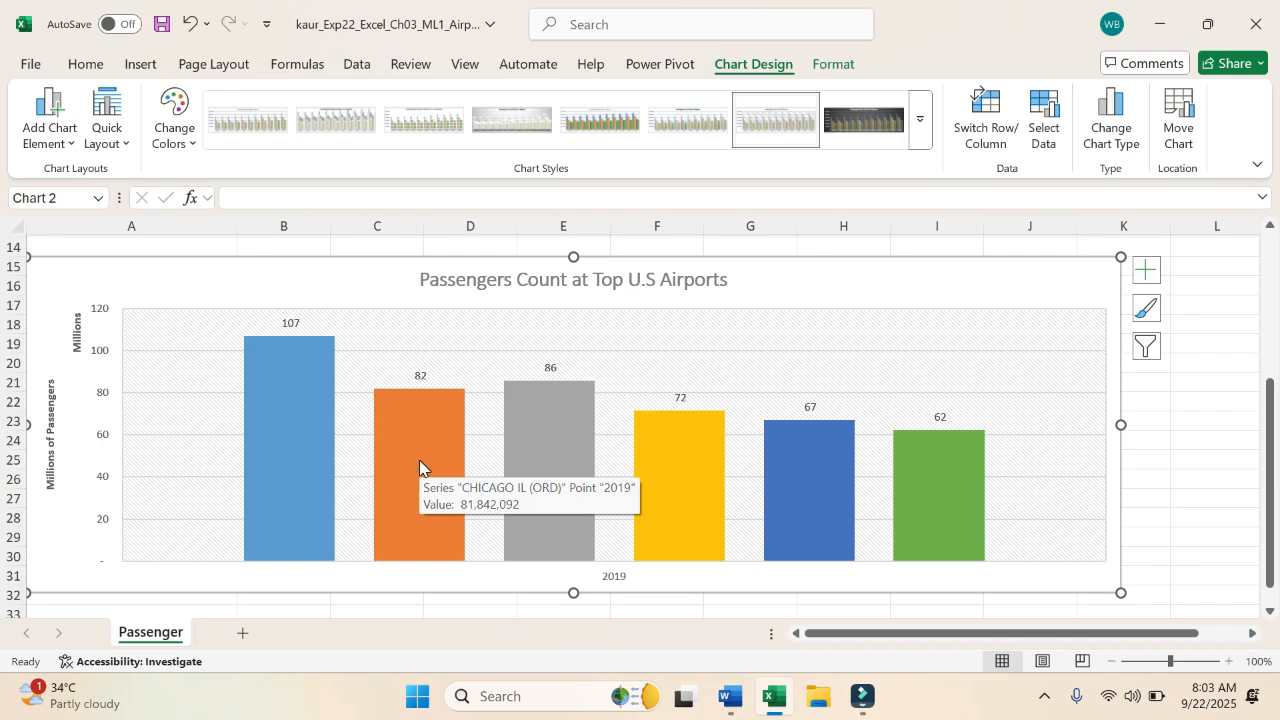
pyautogui.moveTo(553, 433)
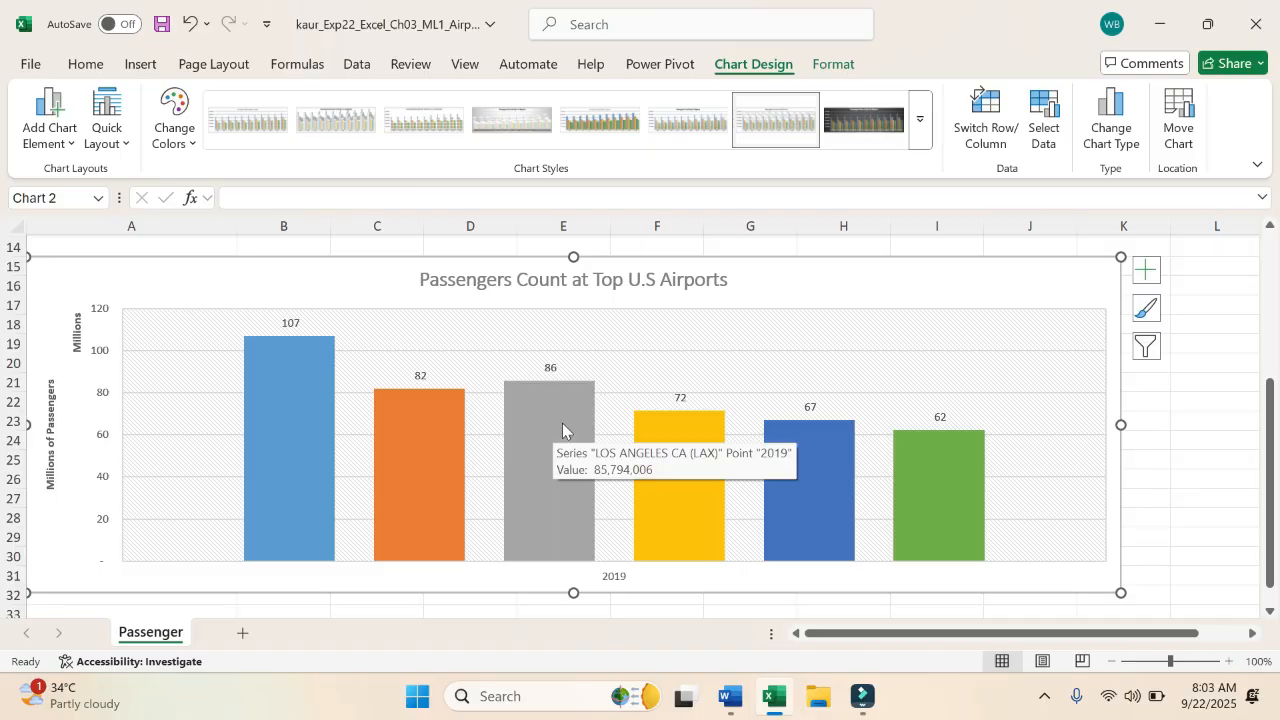
pyautogui.moveTo(676, 422)
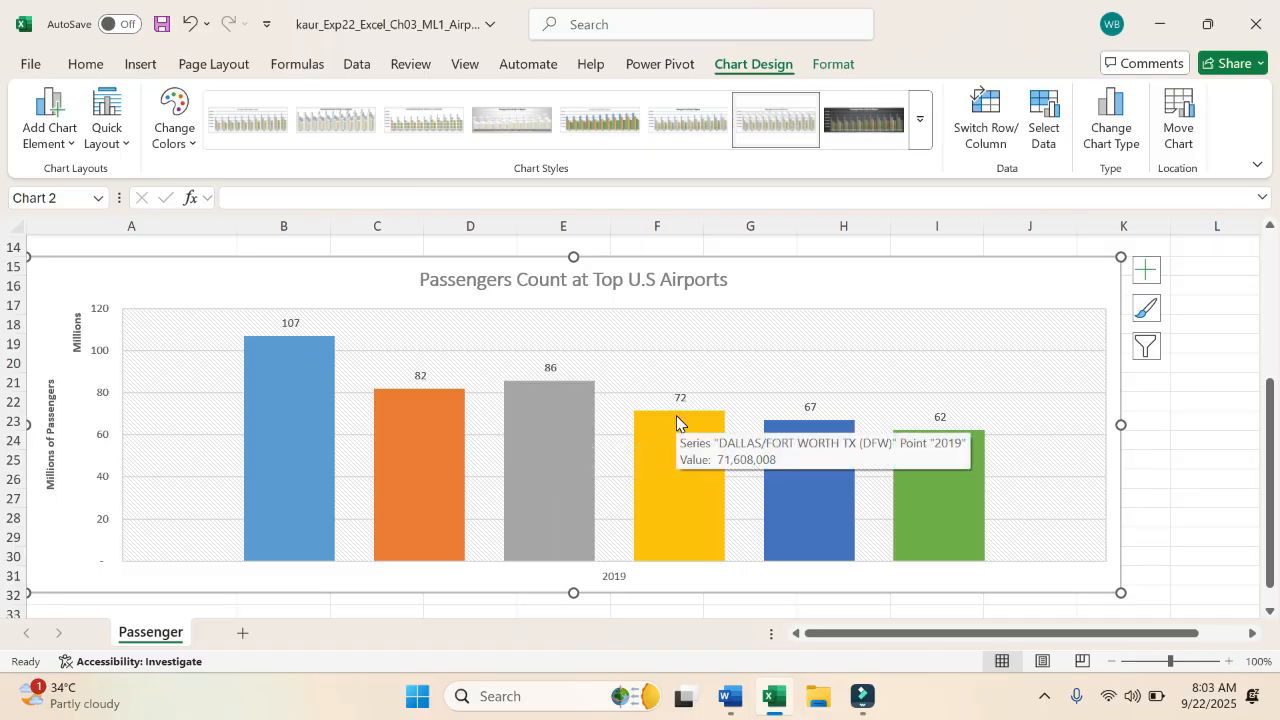
pyautogui.moveTo(802, 438)
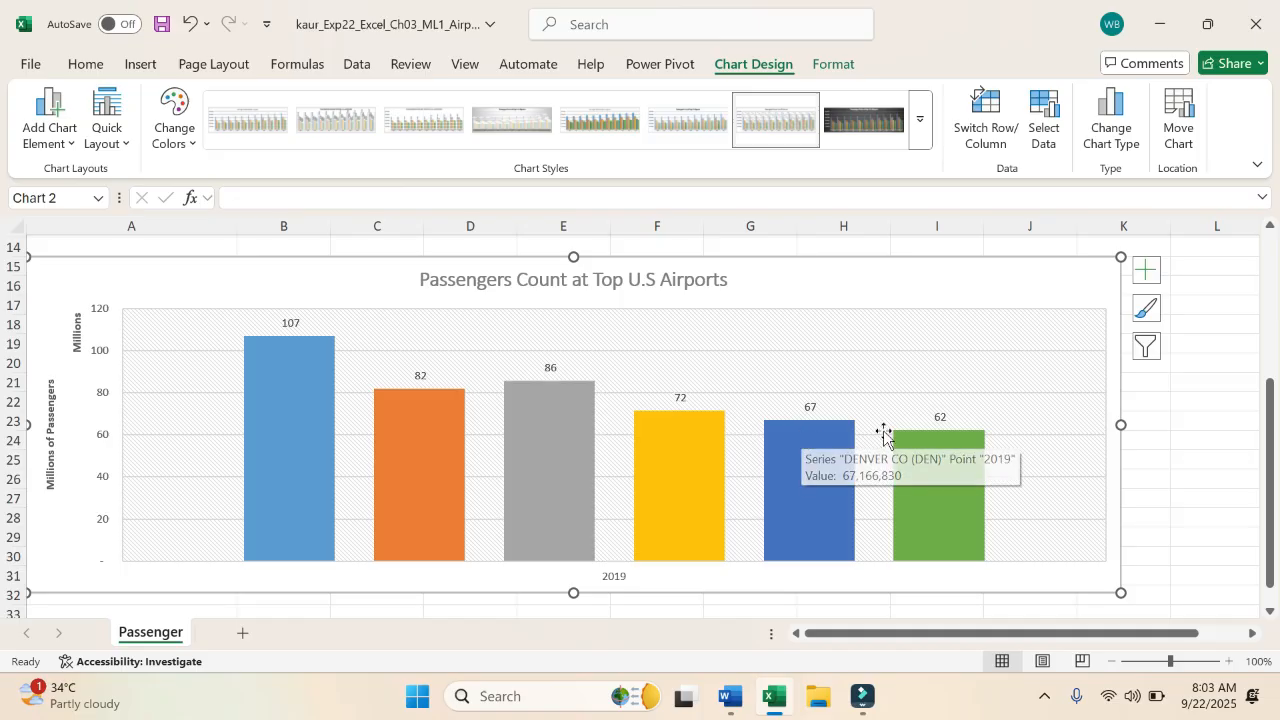
pyautogui.moveTo(911, 448)
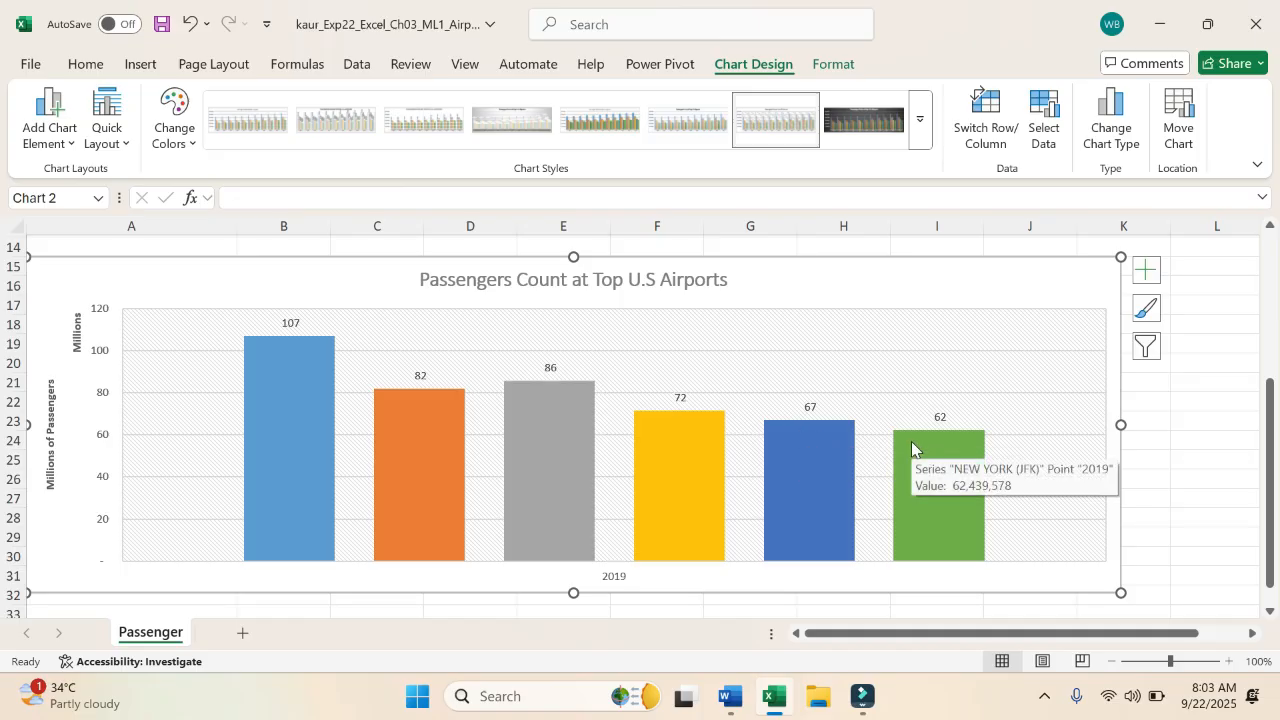
# - Switch to Word and highlight the first sentence of step 6, about applying a fill color to the chart area, in yellow
pyautogui.click(730, 697)
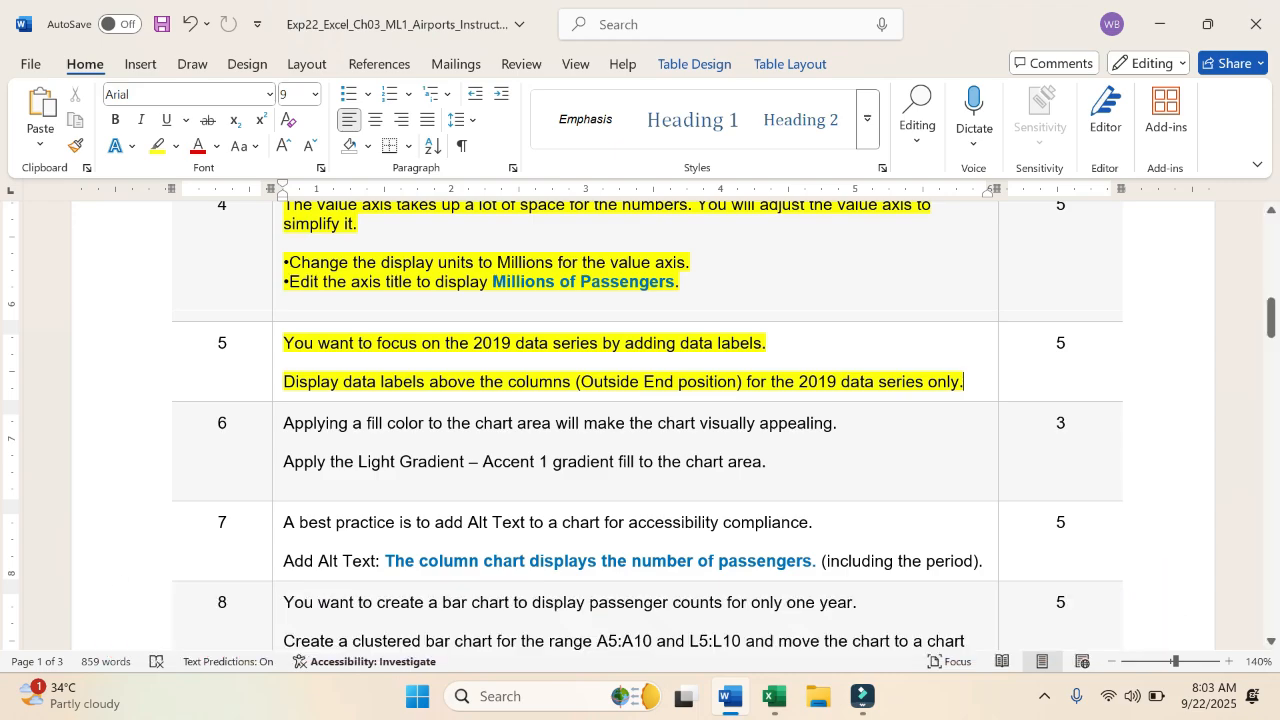
pyautogui.click(416, 478)
pyautogui.moveTo(284, 422); pyautogui.dragTo(838, 423)
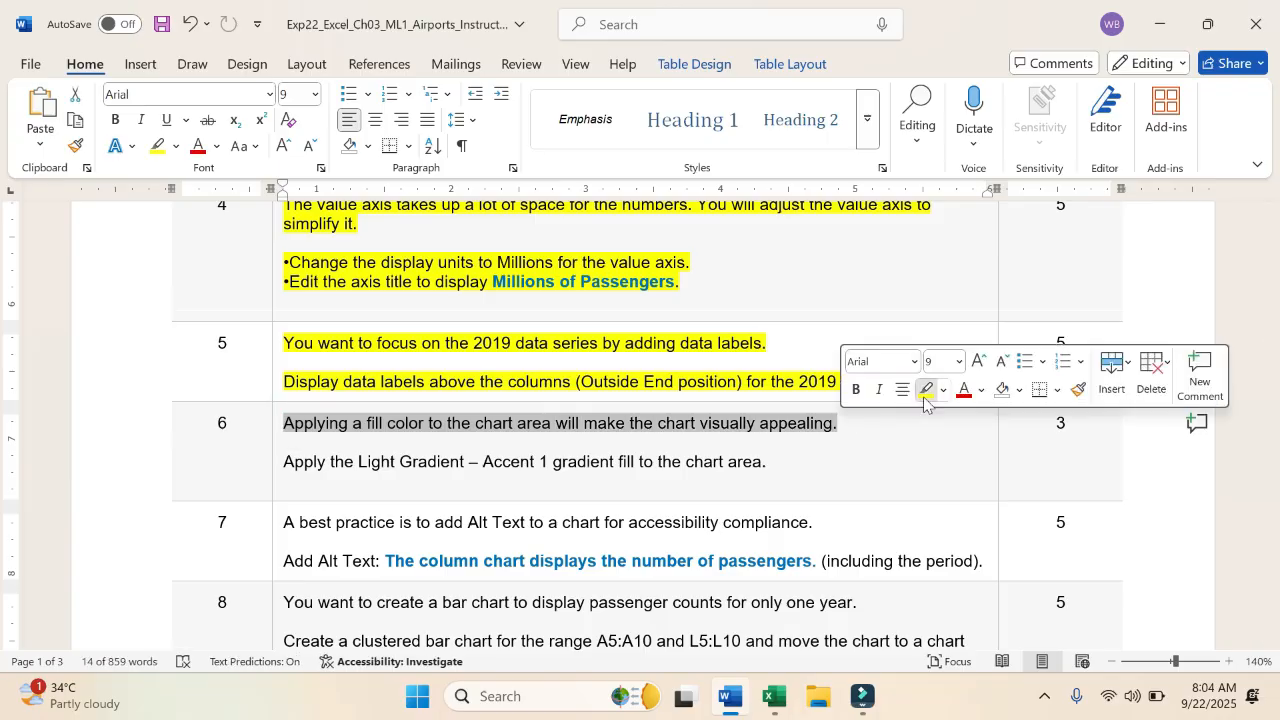
pyautogui.click(926, 390)
pyautogui.click(889, 428)
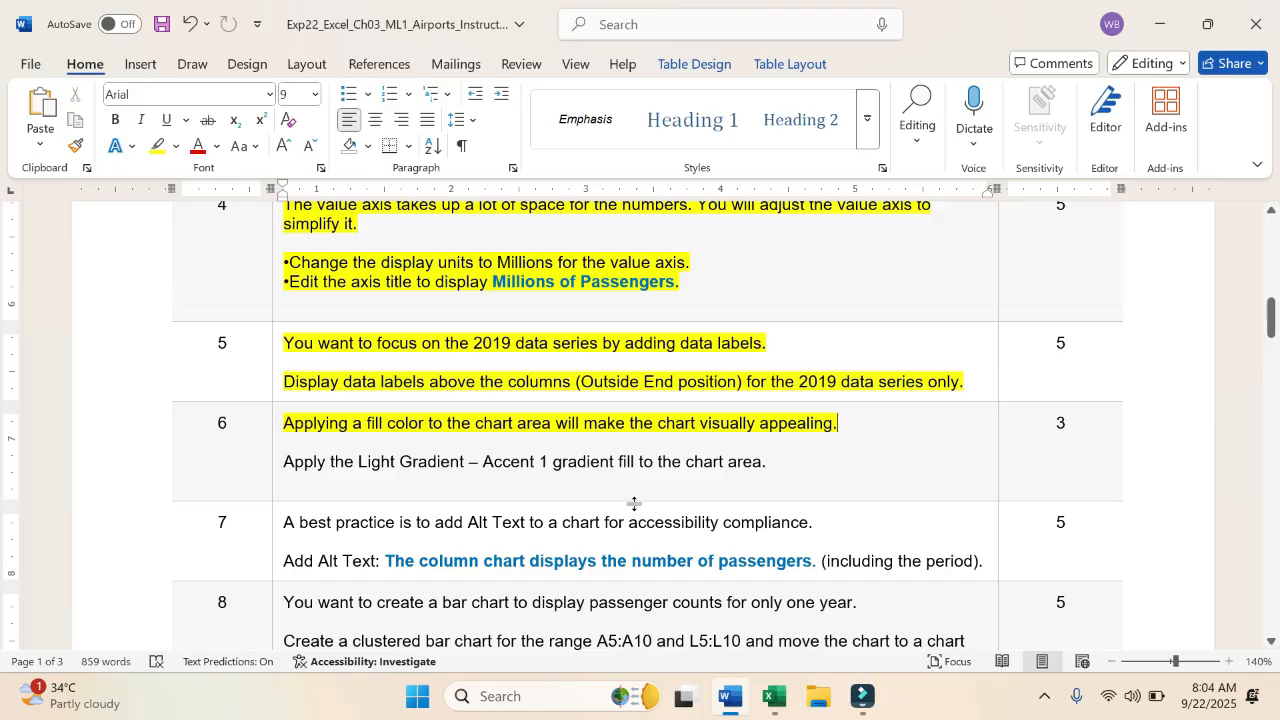
# - Recheck step 6 in Word, and in Excel set the column chart's chart area to a gradient fill
pyautogui.click(773, 700)
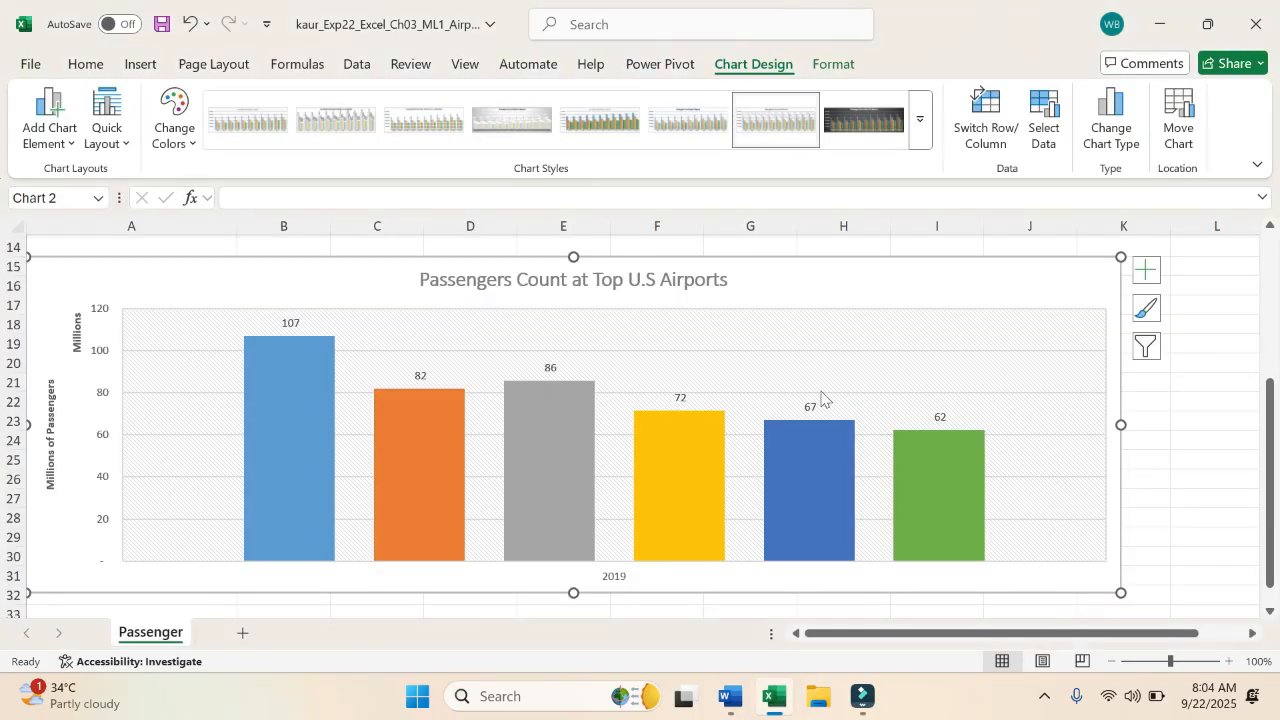
pyautogui.doubleClick(850, 278)
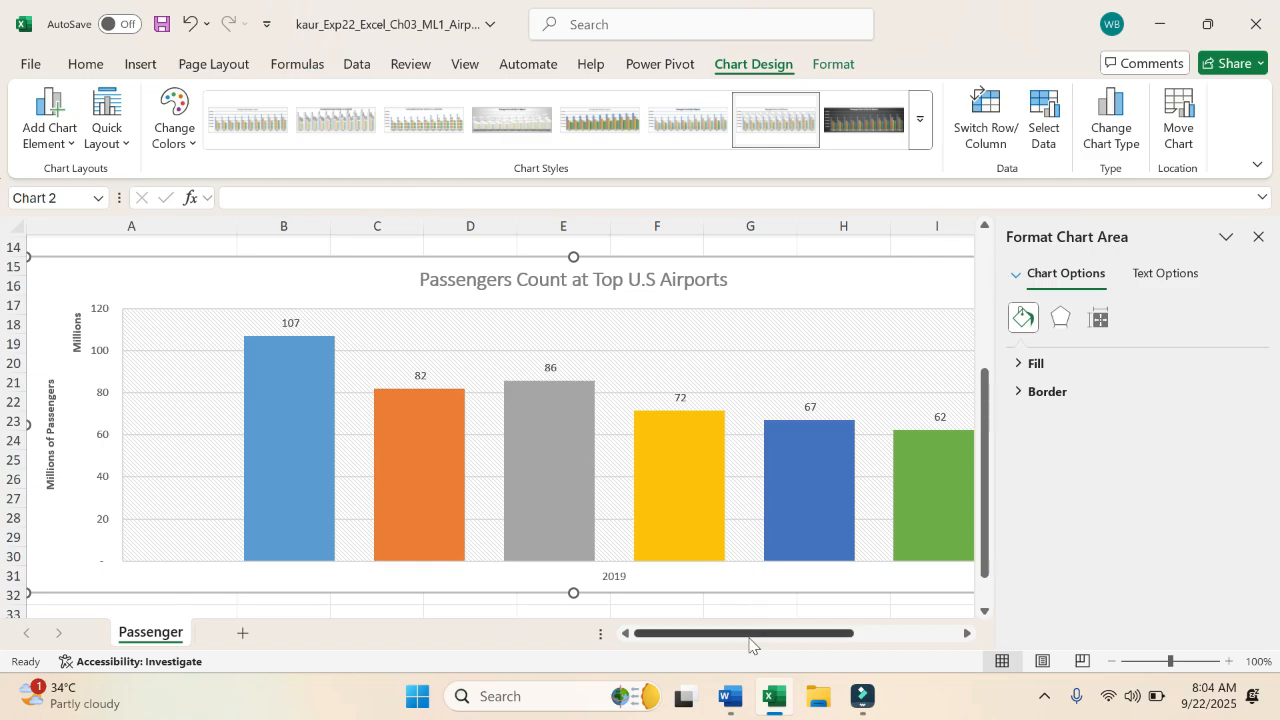
pyautogui.click(730, 698)
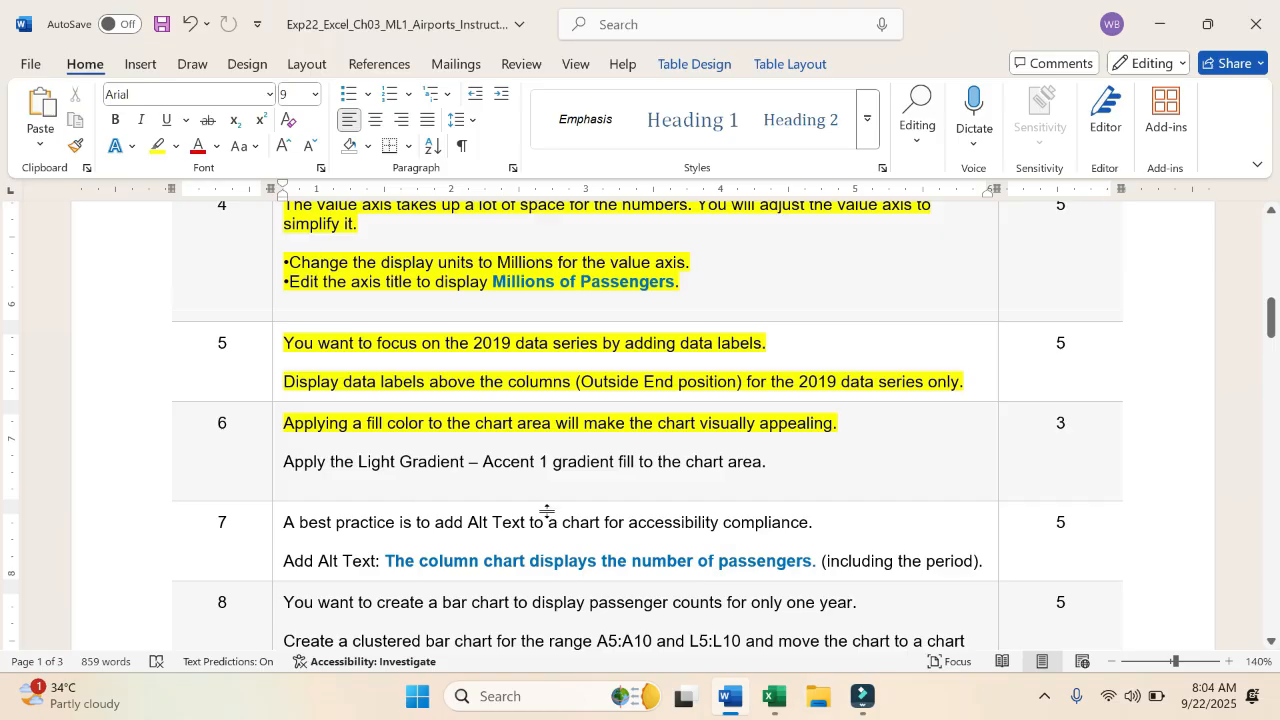
pyautogui.click(781, 701)
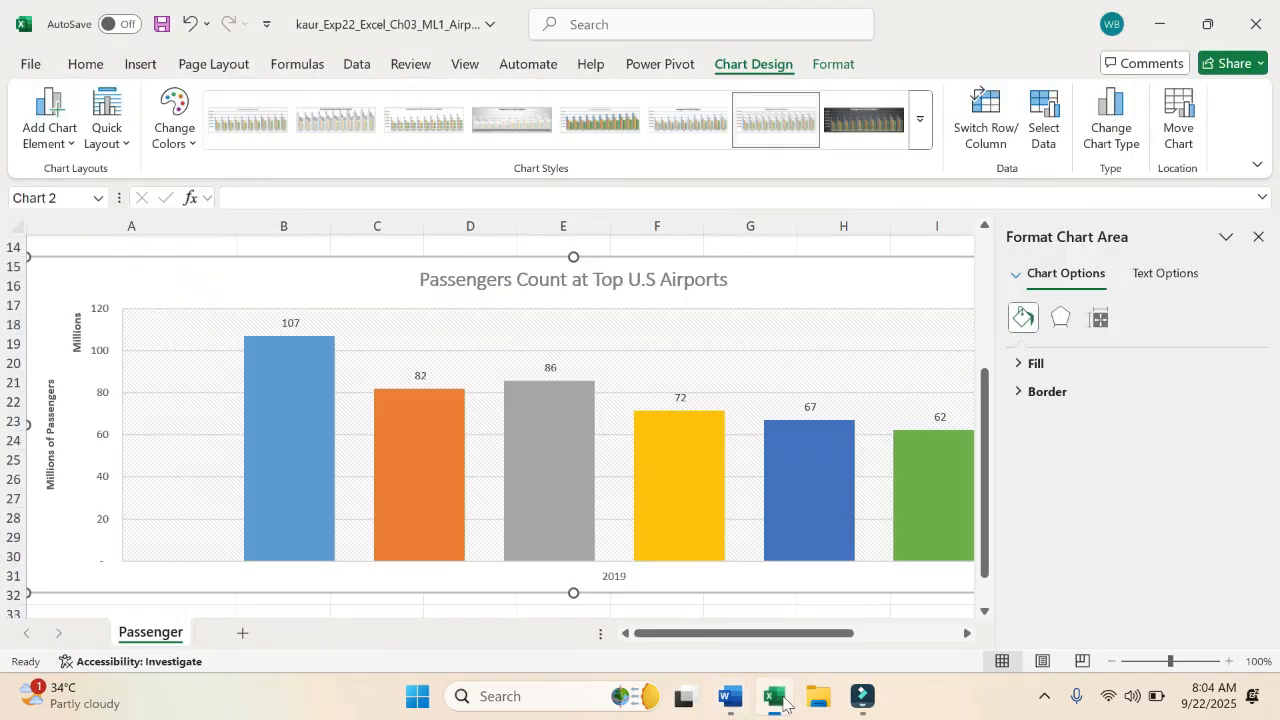
pyautogui.click(1050, 364)
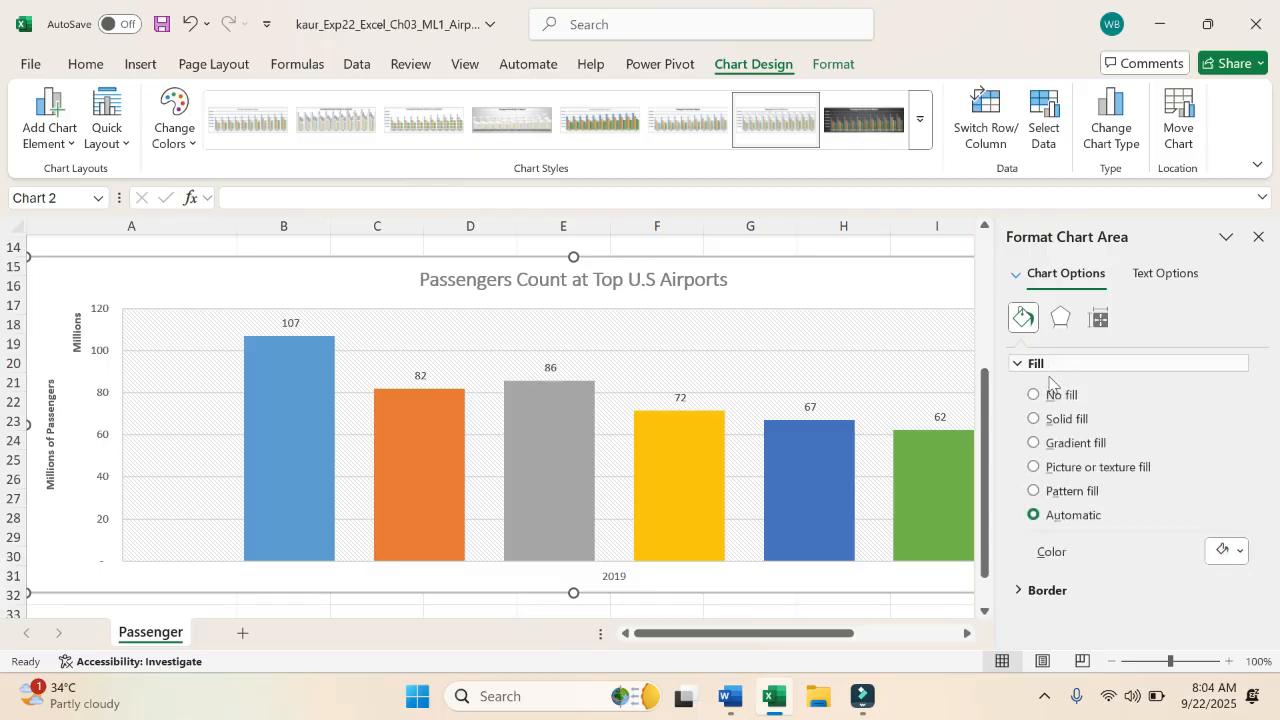
pyautogui.click(1040, 444)
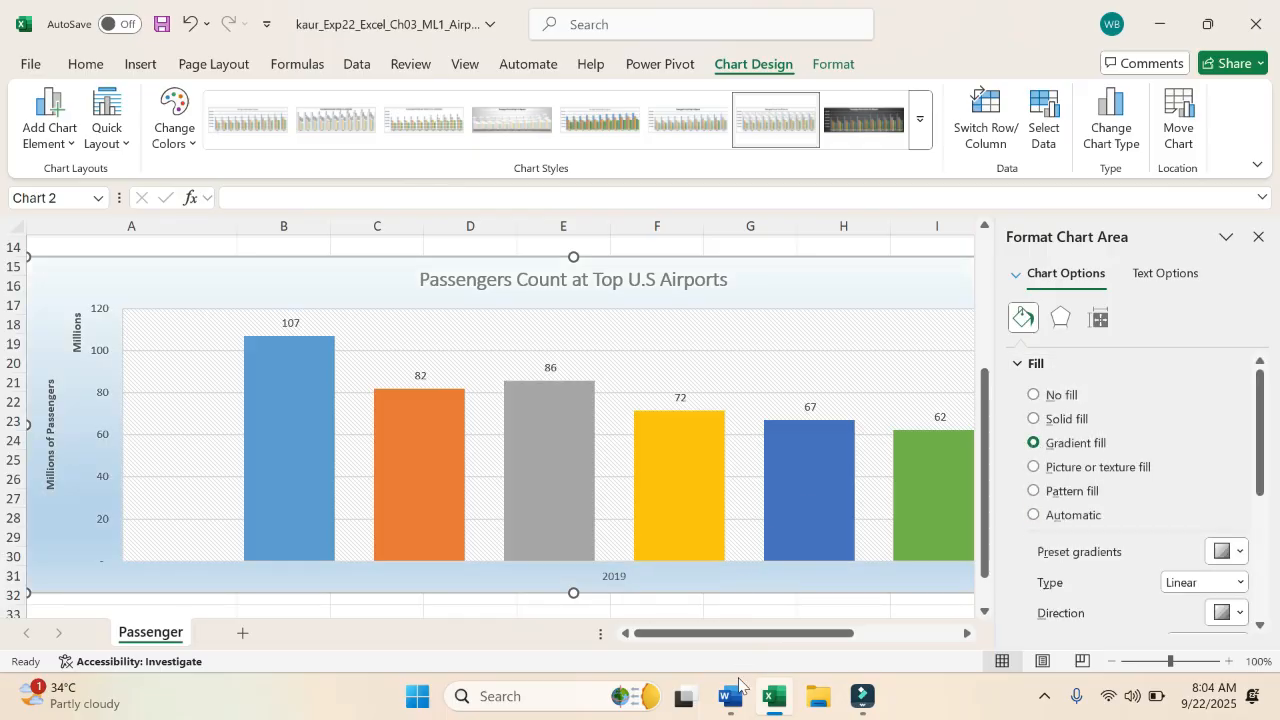
# - Recheck the required gradient name in Word and apply the Light Gradient - Accent 1 preset to the chart area in Excel
pyautogui.click(731, 697)
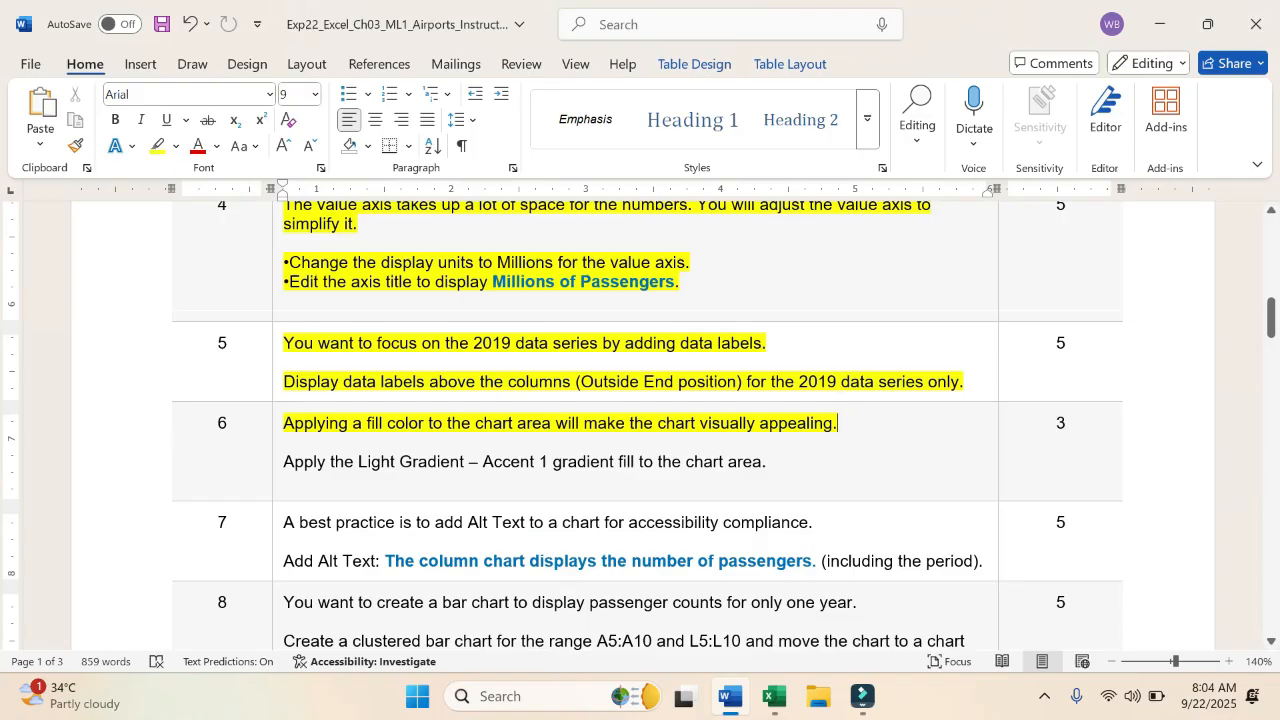
pyautogui.click(773, 697)
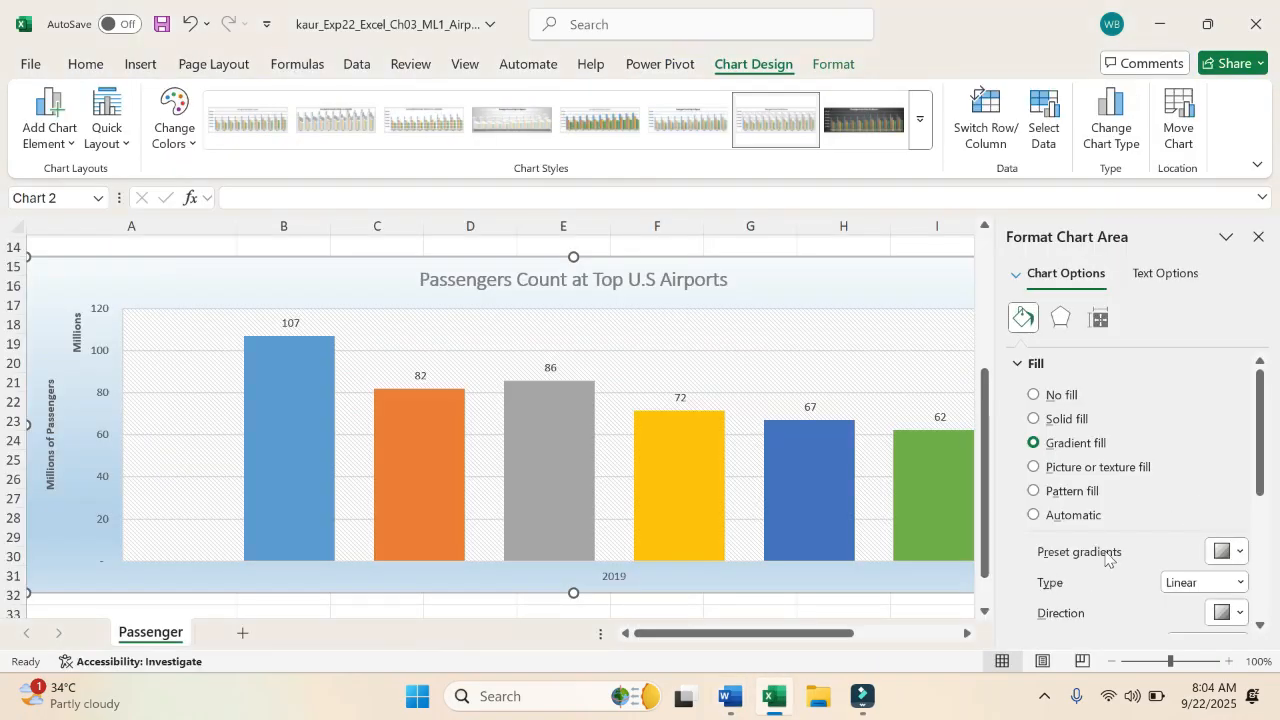
pyautogui.click(1240, 553)
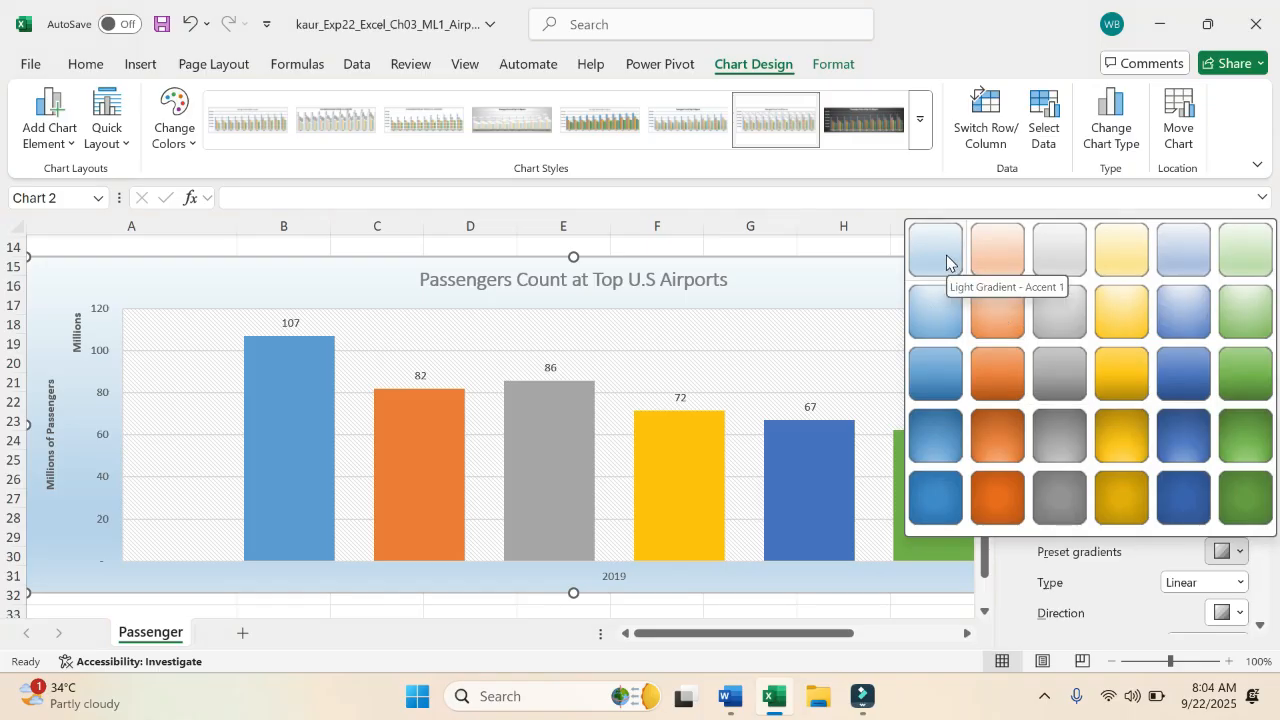
pyautogui.click(945, 257)
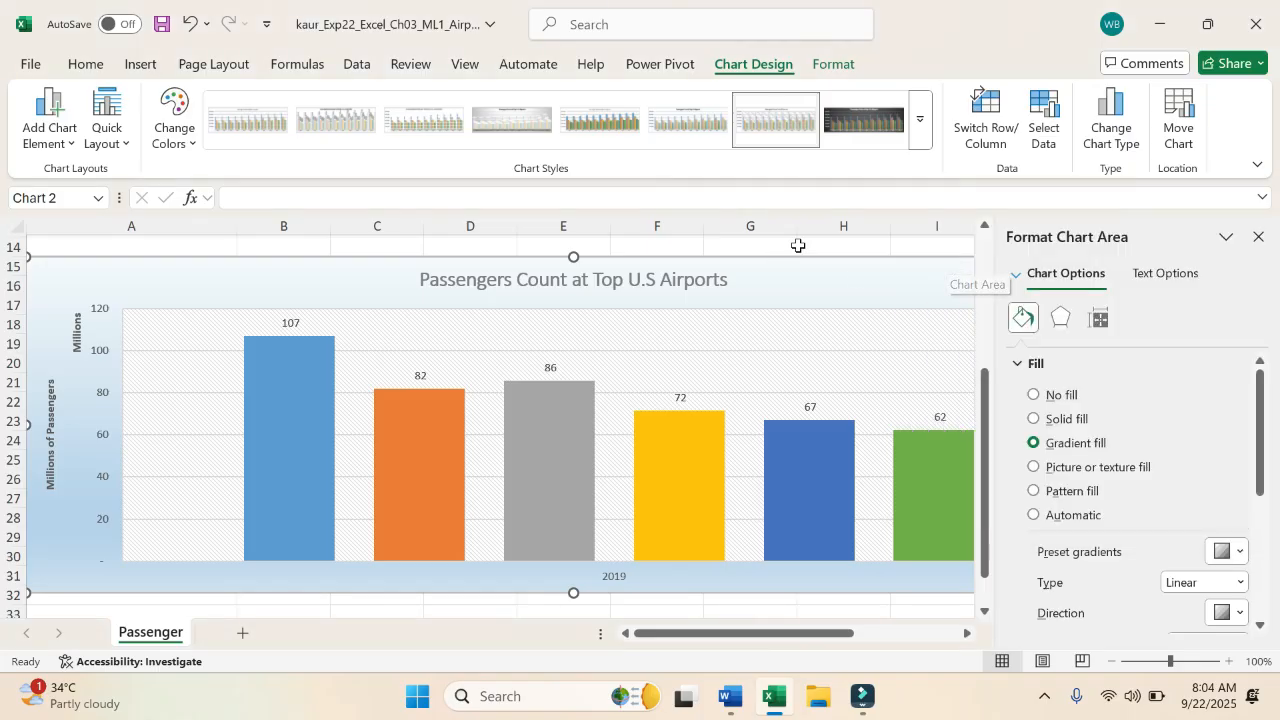
pyautogui.click(1258, 243)
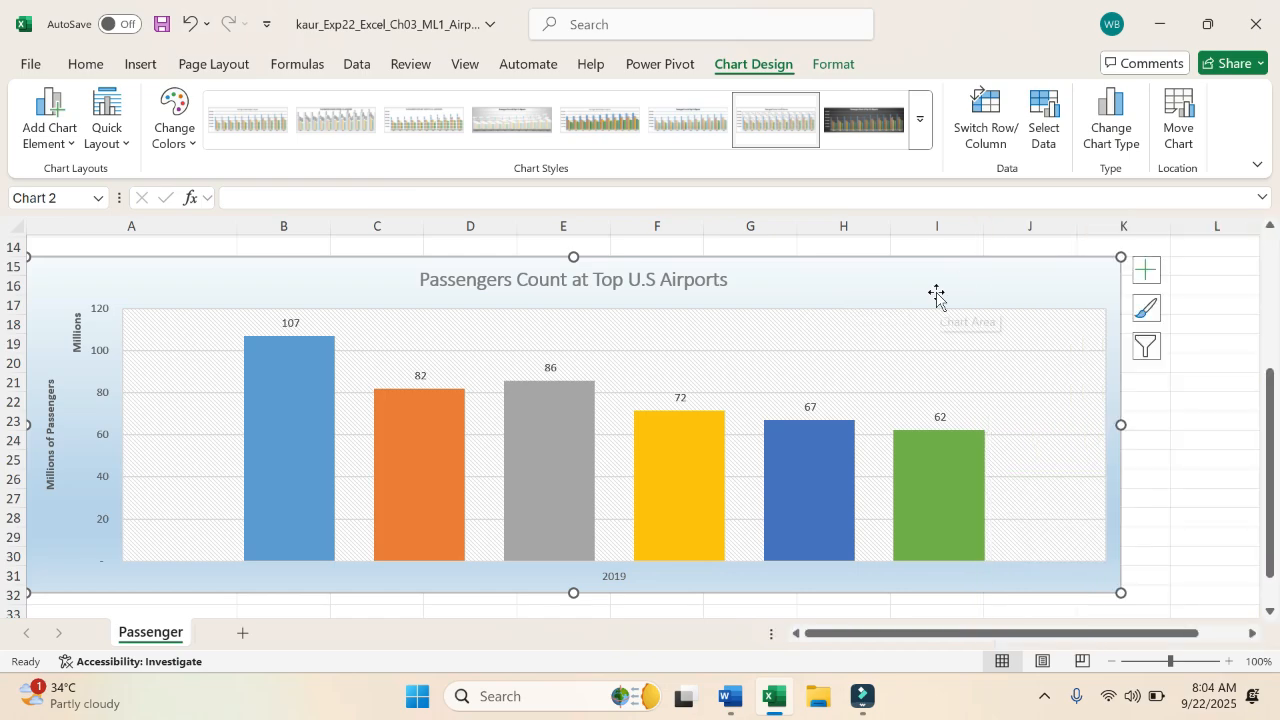
# - Switch to Word and highlight the full text of step 6 in yellow
pyautogui.click(730, 698)
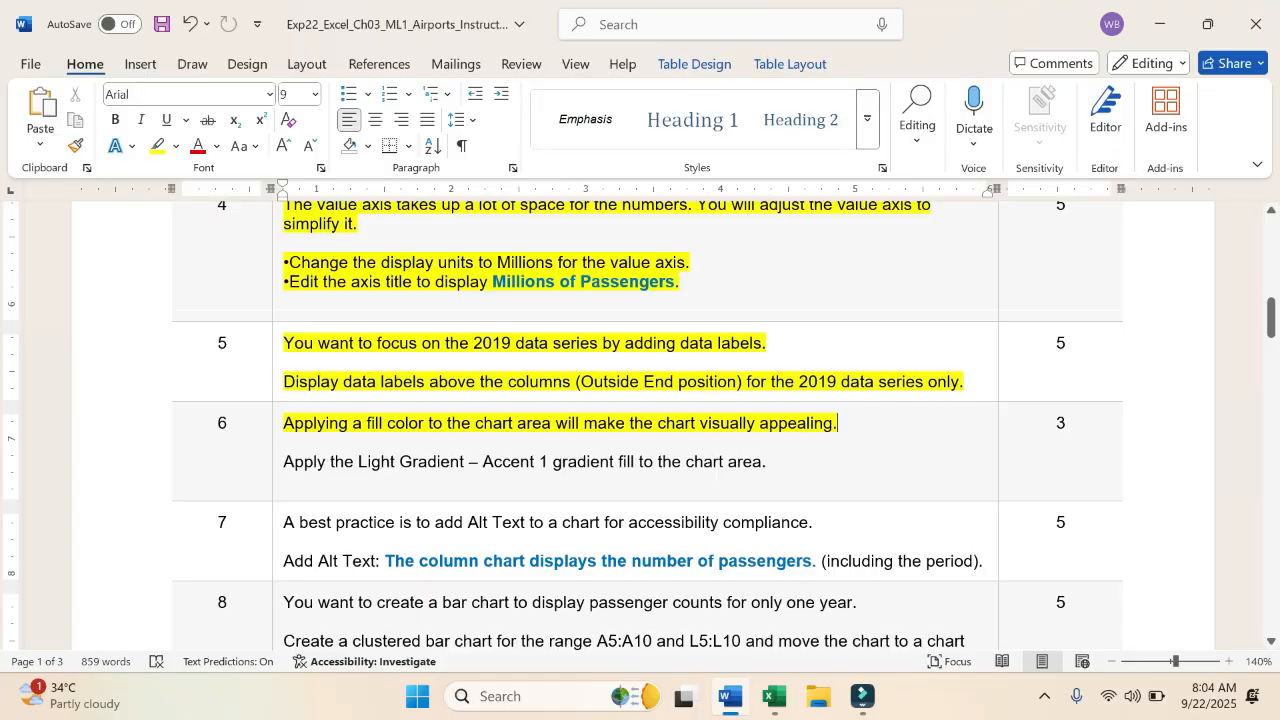
pyautogui.click(285, 423)
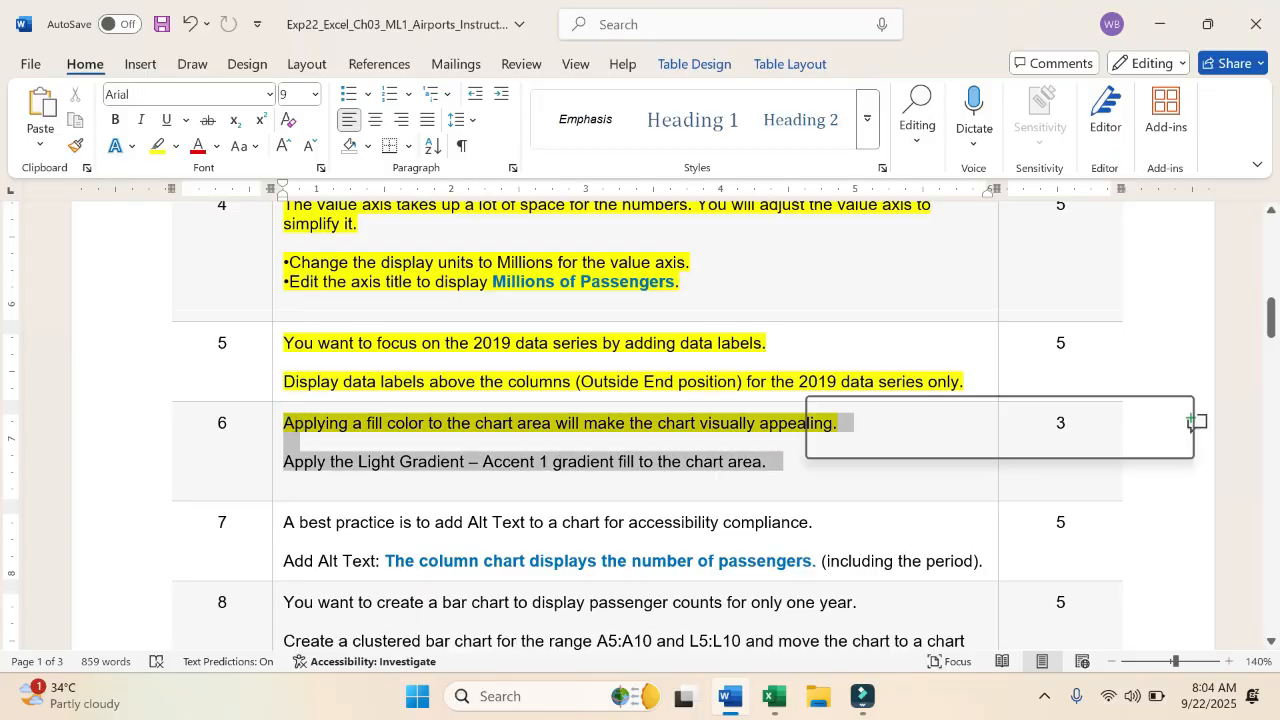
pyautogui.click(889, 443)
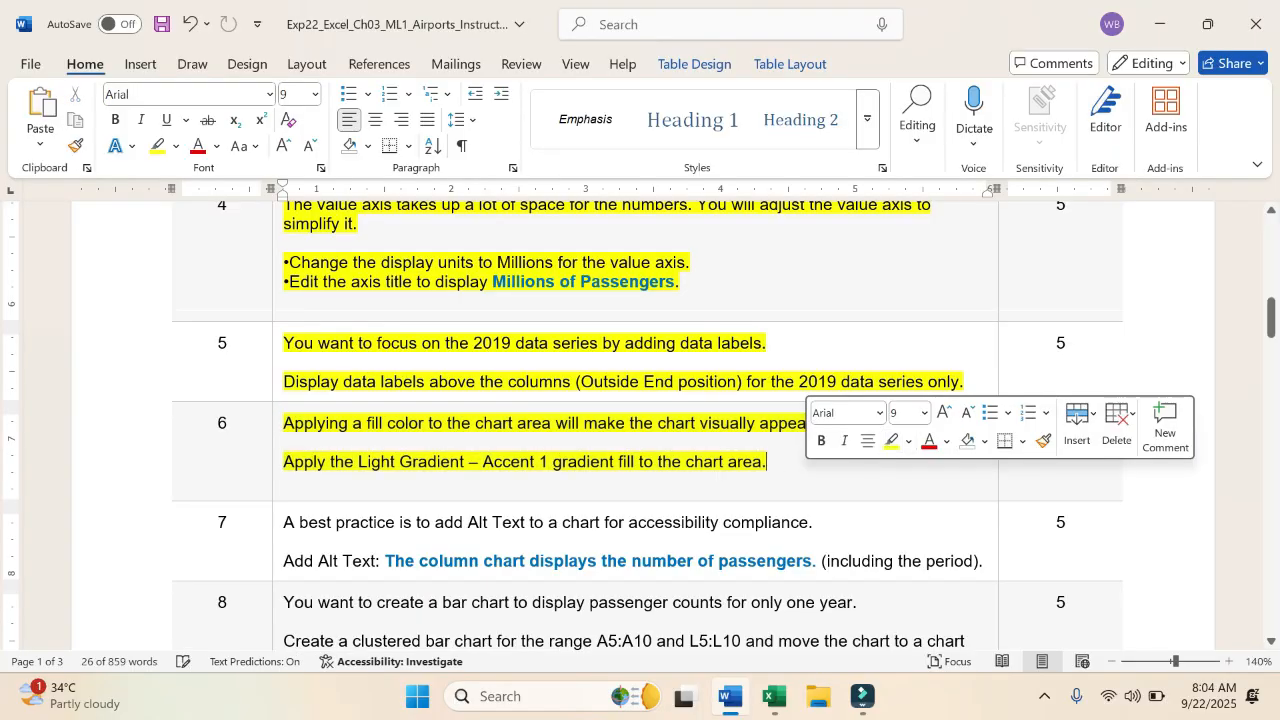
pyautogui.click(800, 461)
# - Switch to Excel and inspect the fill settings of the column chart's plot area and chart area
pyautogui.click(789, 703)
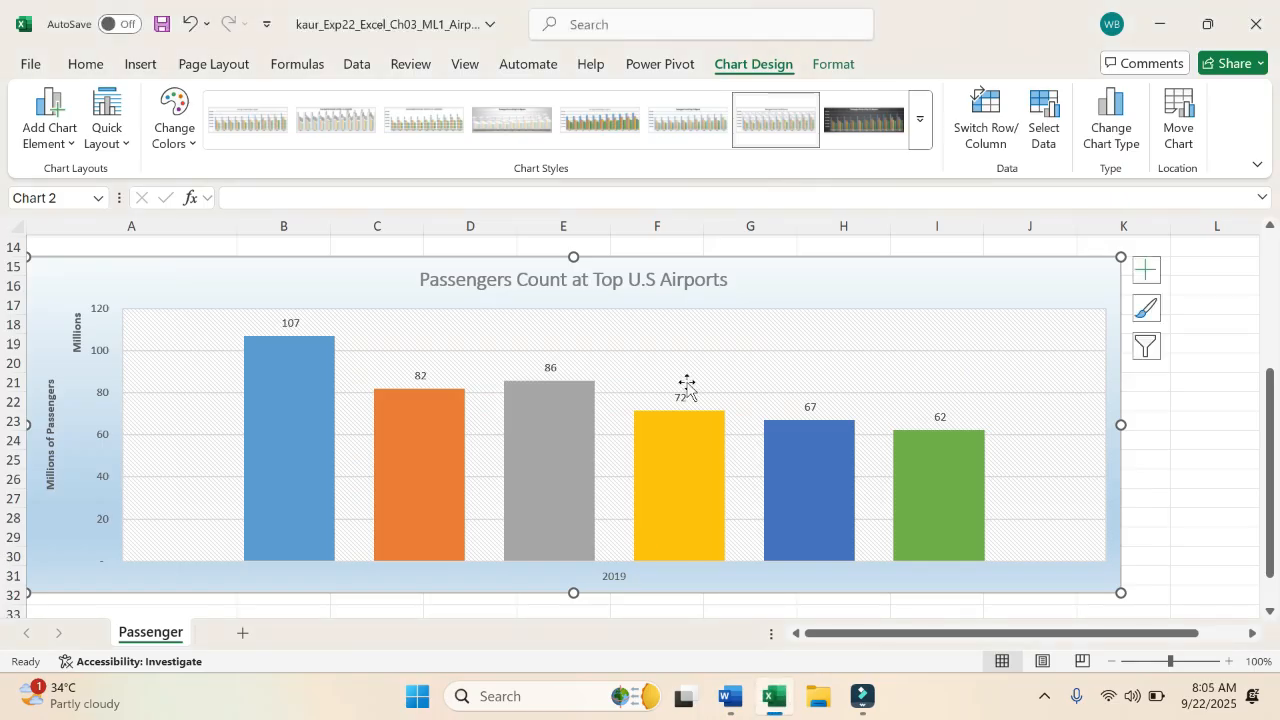
pyautogui.click(672, 332)
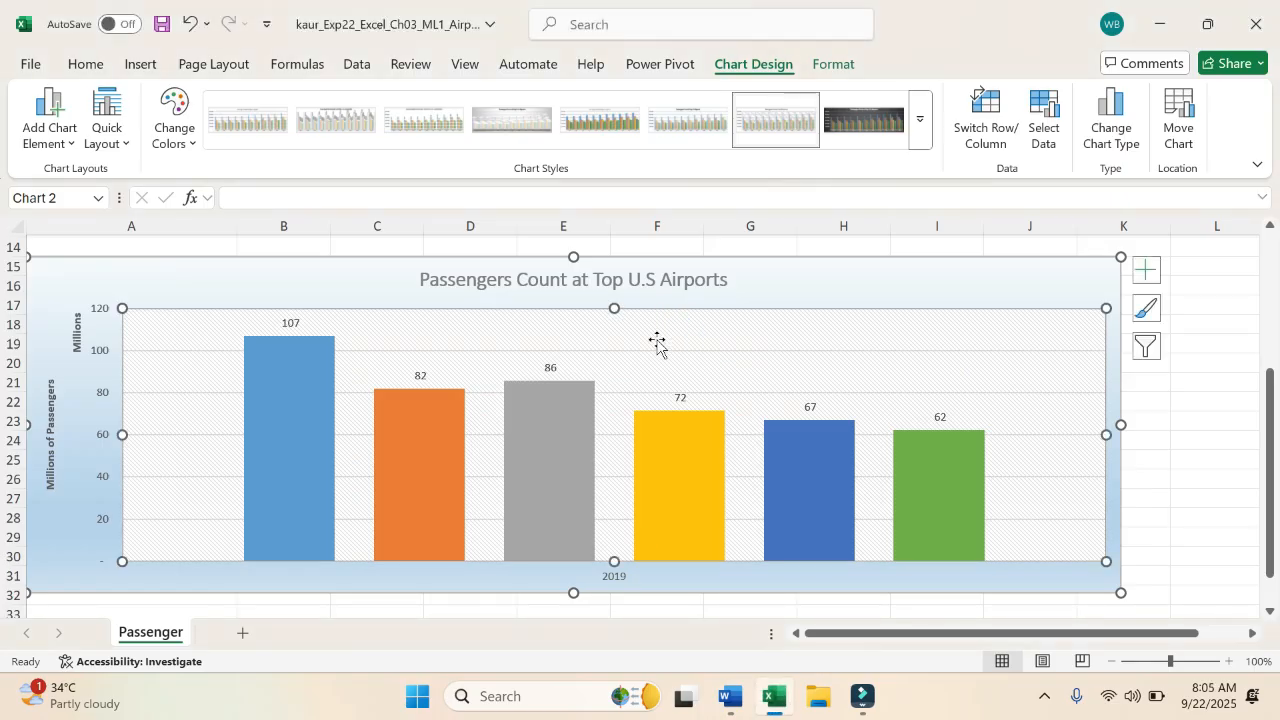
pyautogui.doubleClick(710, 340)
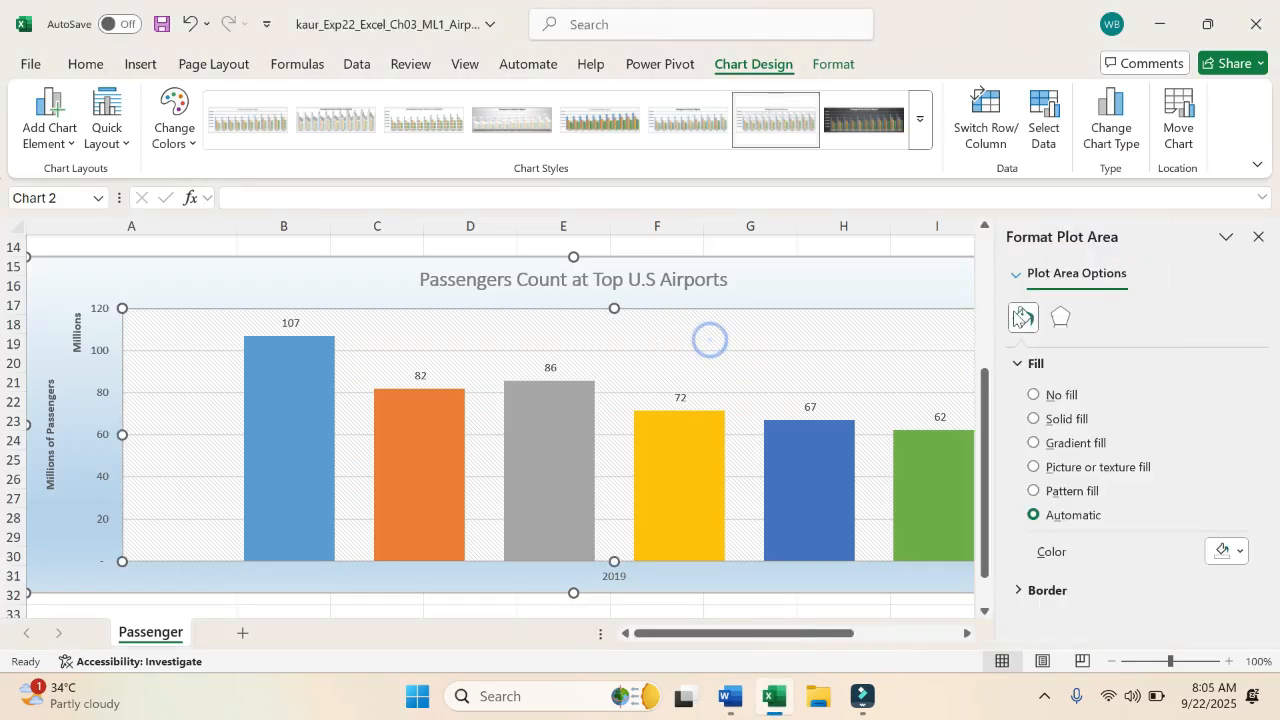
pyautogui.click(879, 281)
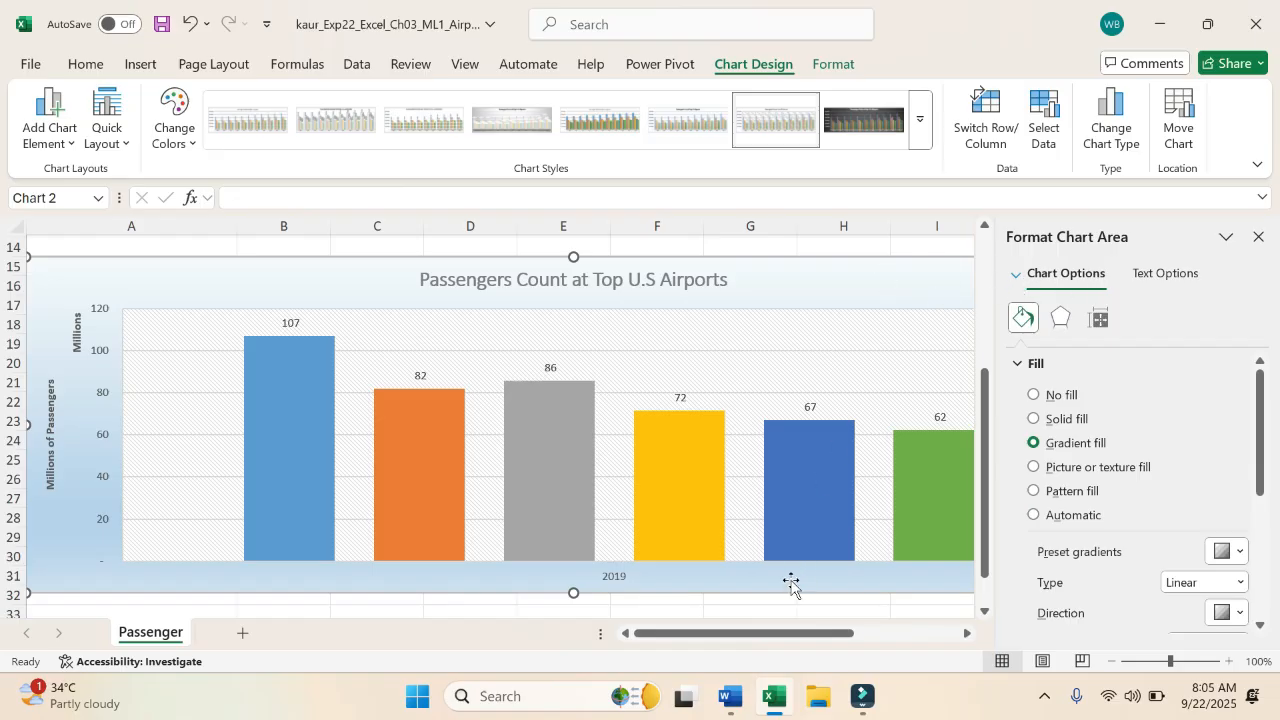
# - Read step 7 in Word, and in Excel open the column chart's Alt Text for editing
pyautogui.moveTo(731, 712)
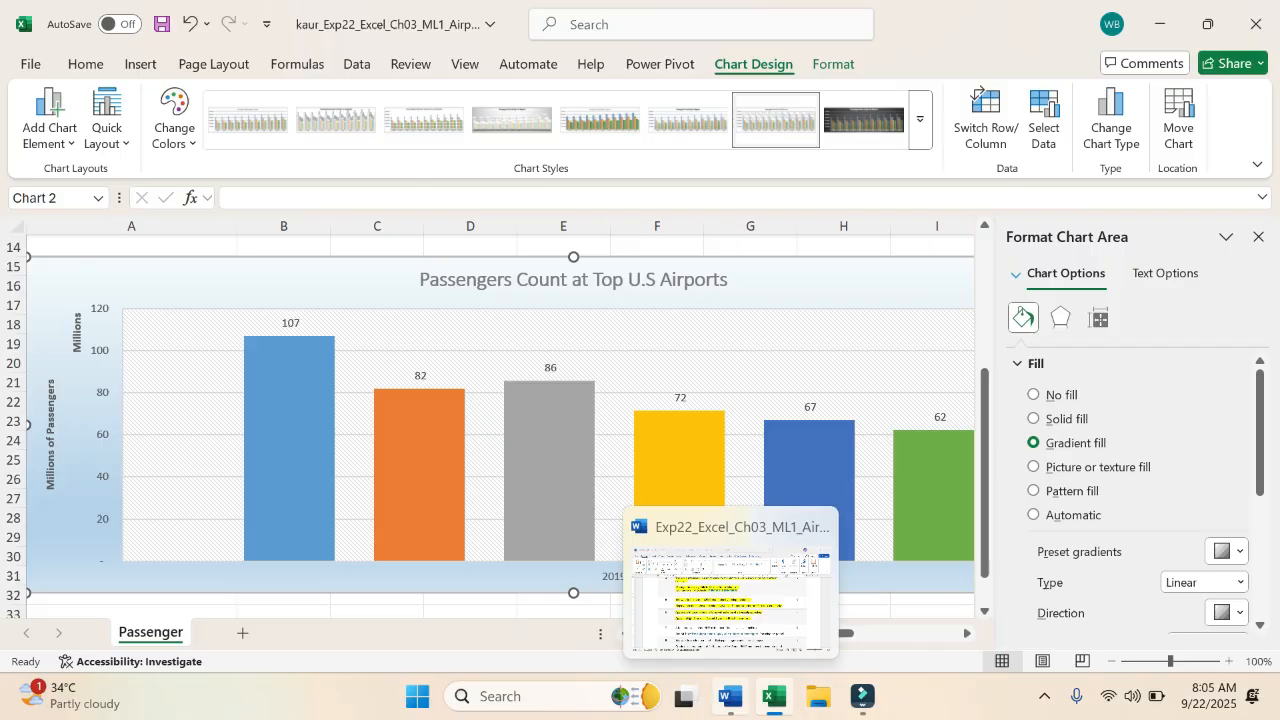
pyautogui.click(731, 705)
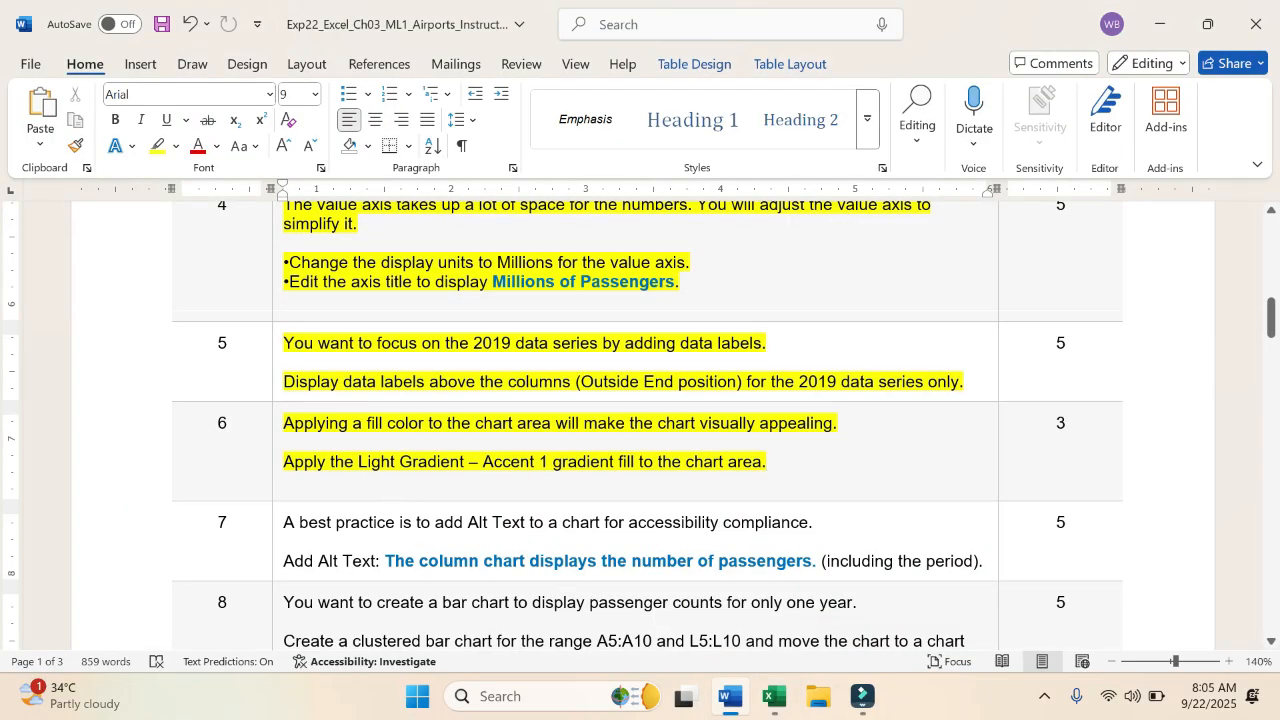
pyautogui.scroll(-2, 392, 500)
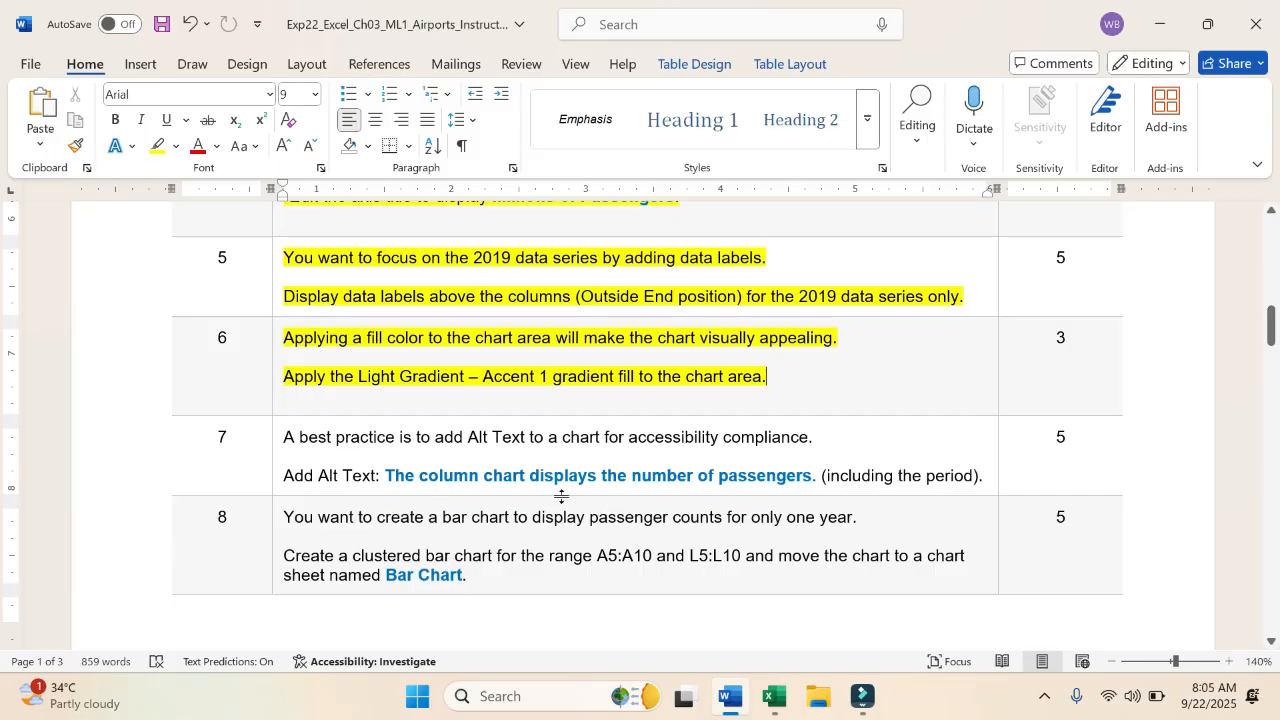
pyautogui.click(774, 697)
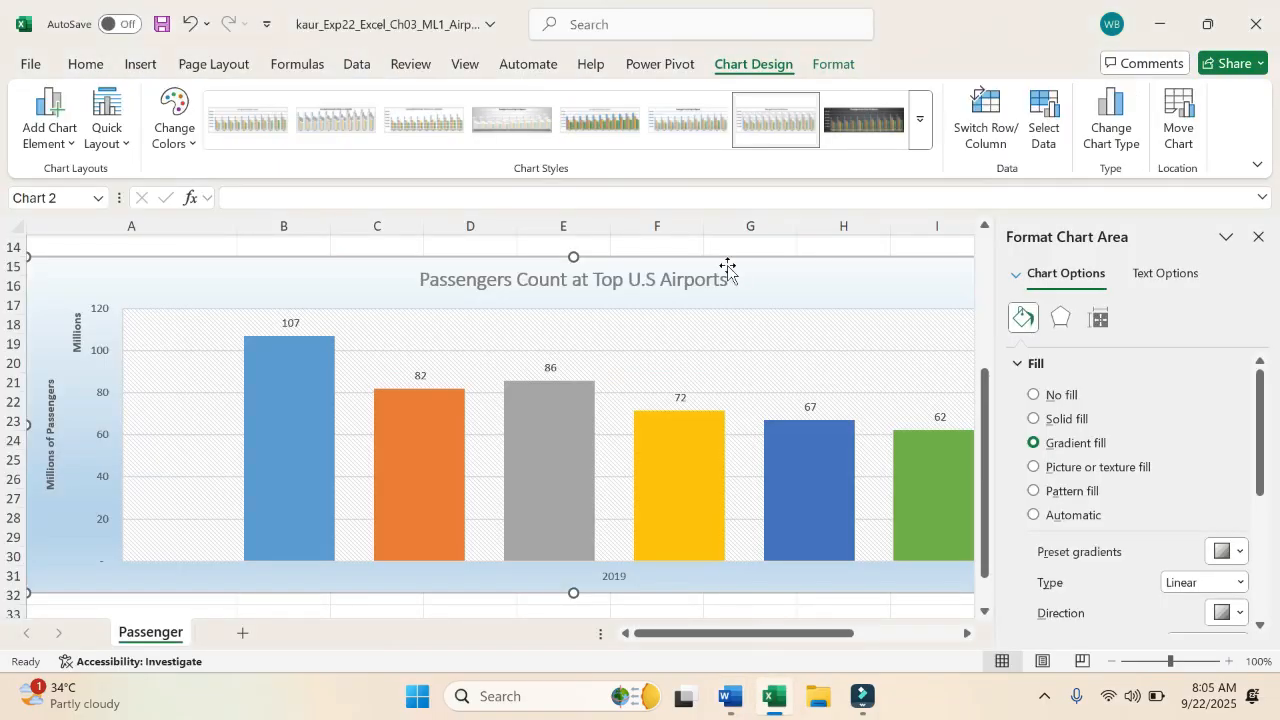
pyautogui.click(1257, 238)
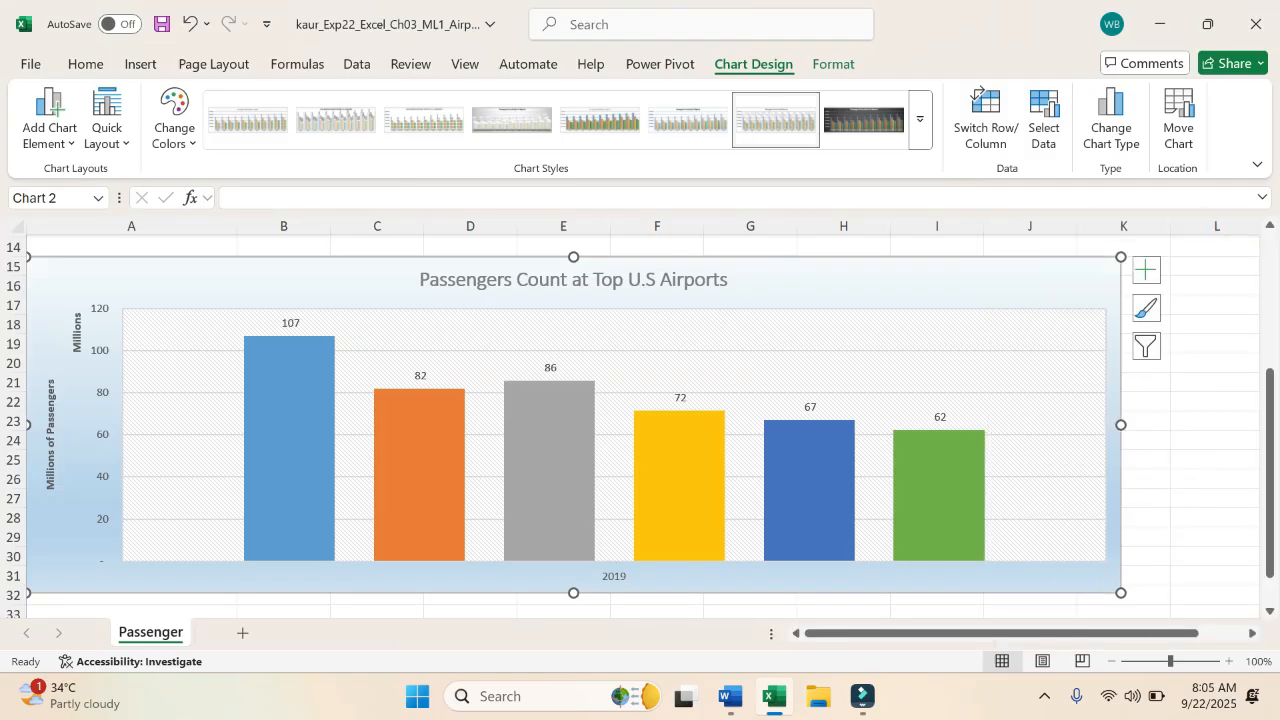
pyautogui.click(842, 65)
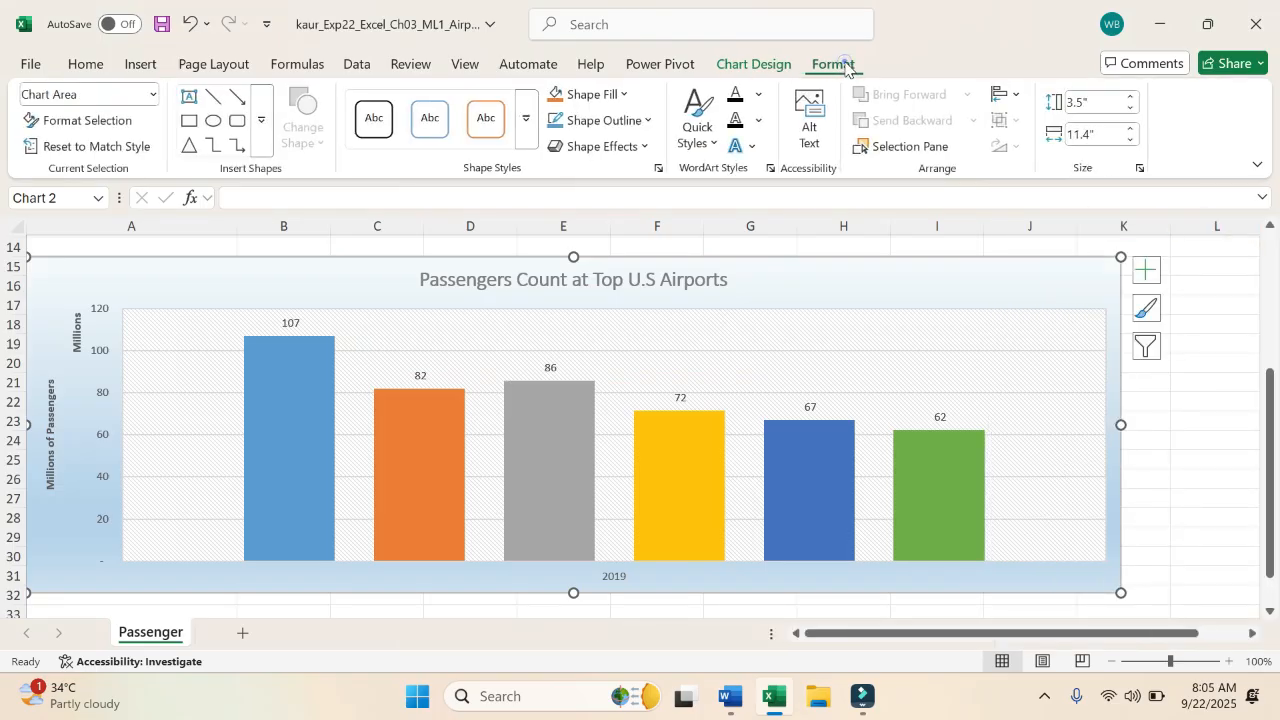
pyautogui.click(803, 130)
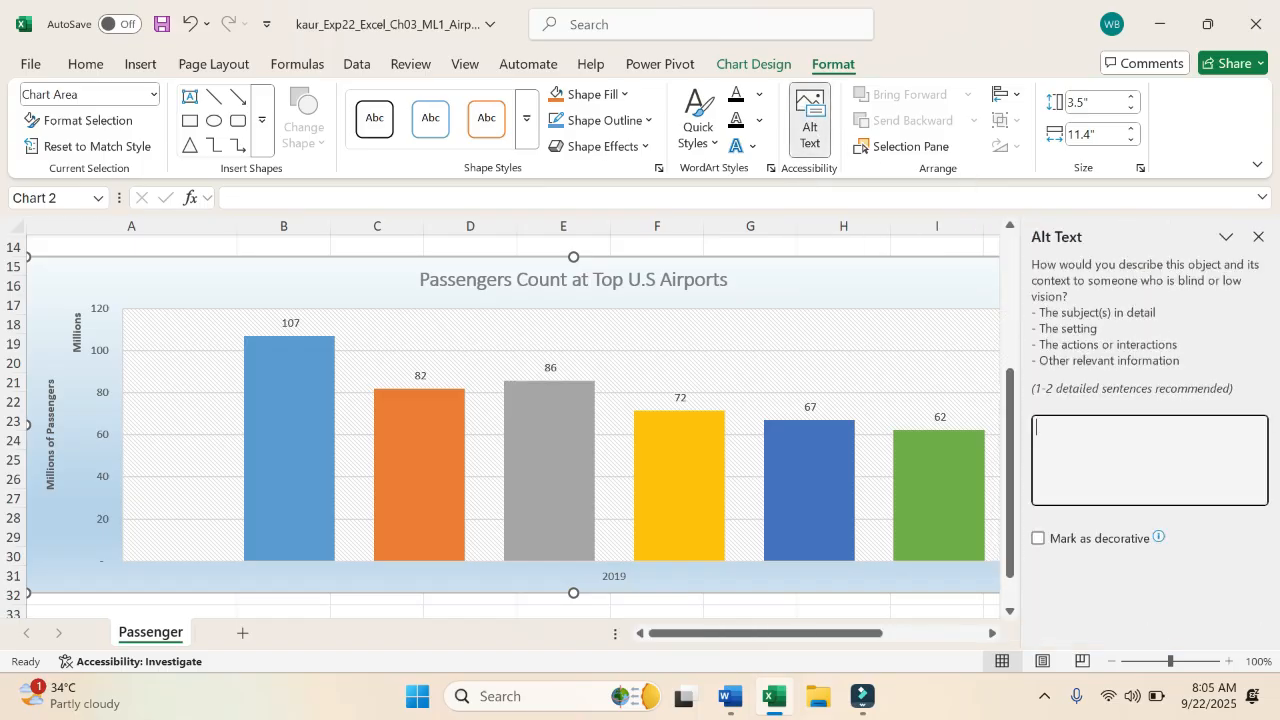
pyautogui.click(733, 702)
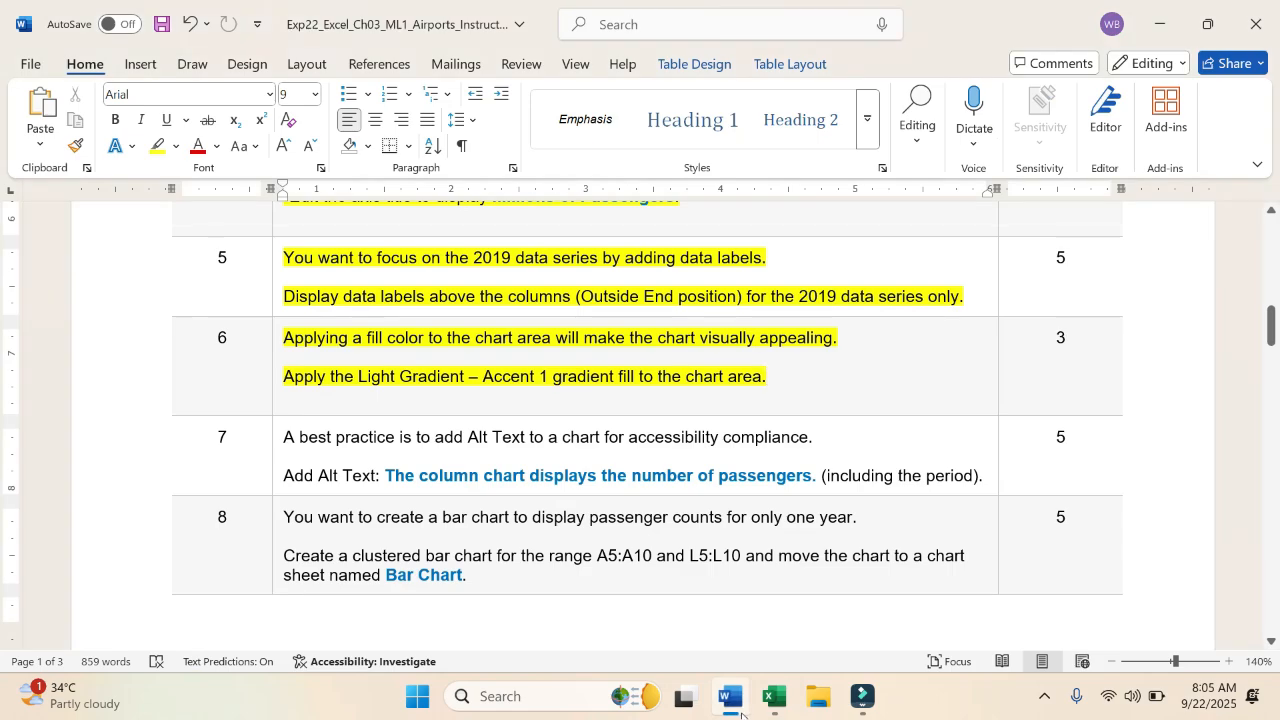
pyautogui.click(773, 698)
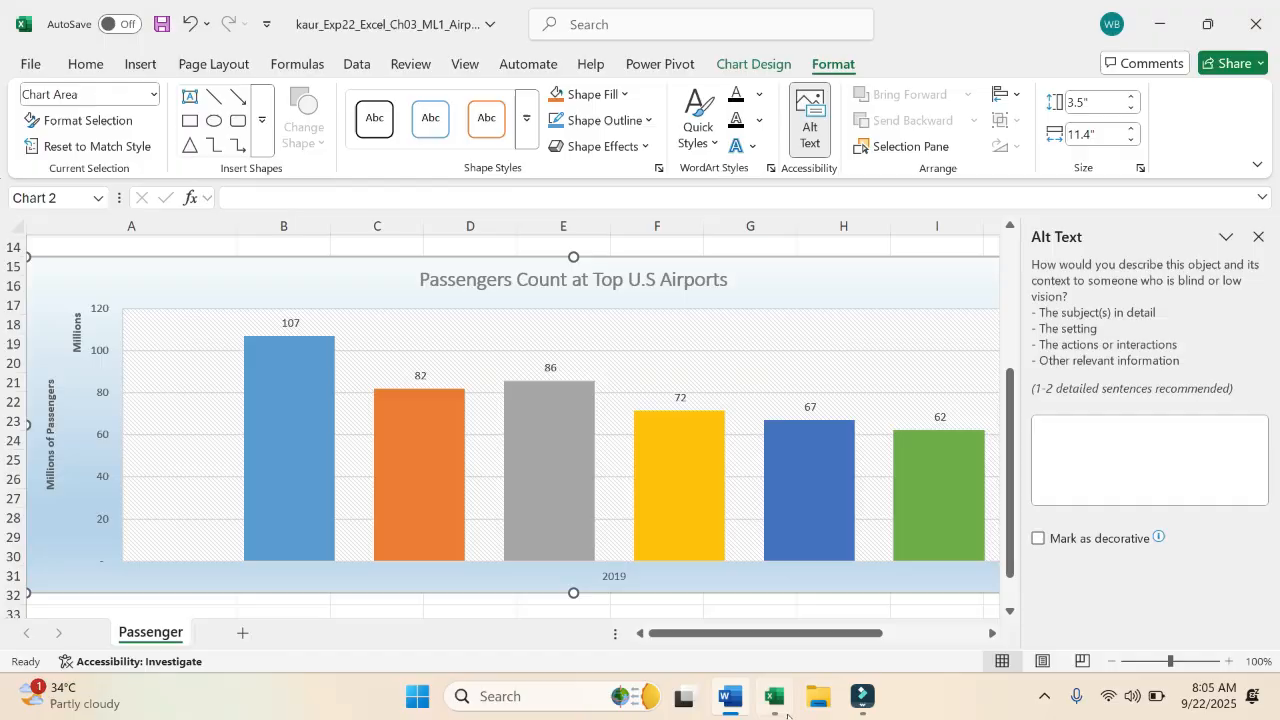
pyautogui.click(1135, 426)
pyautogui.write('tTh')
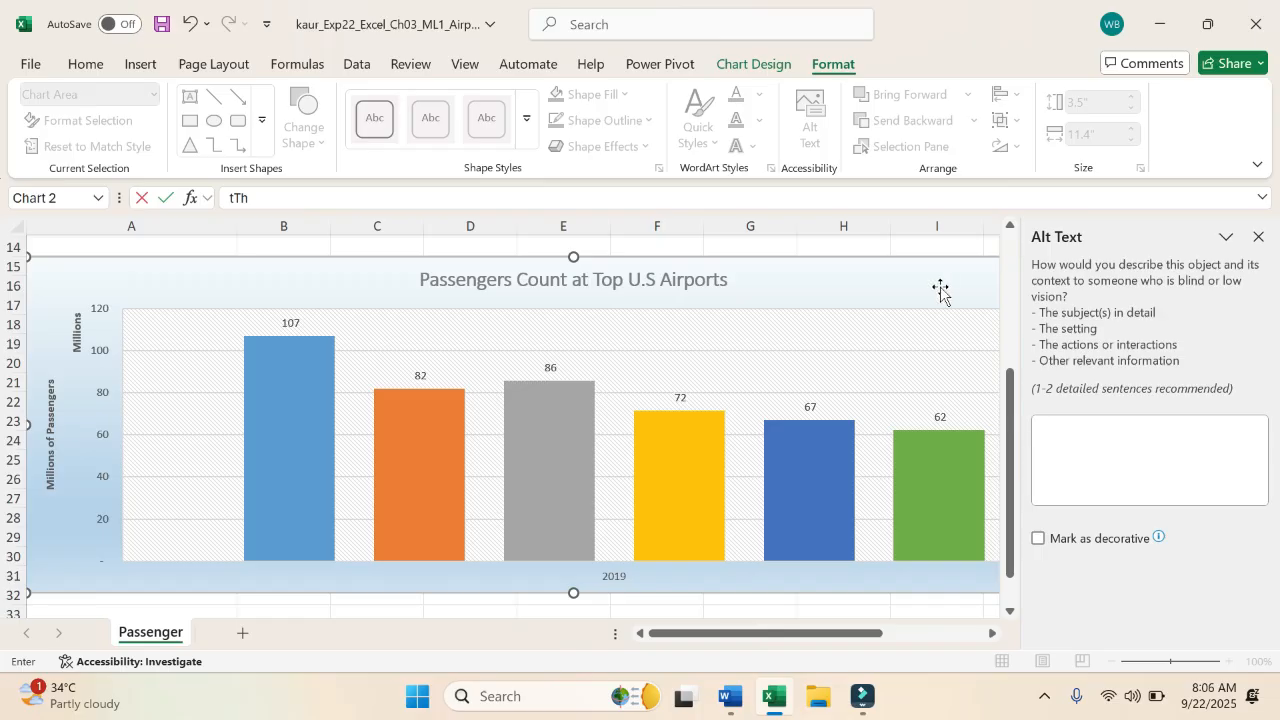
pyautogui.click(940, 290)
# - Set the column chart's Alt Text to "The column chart displays the number of passengers."
pyautogui.click(1080, 446)
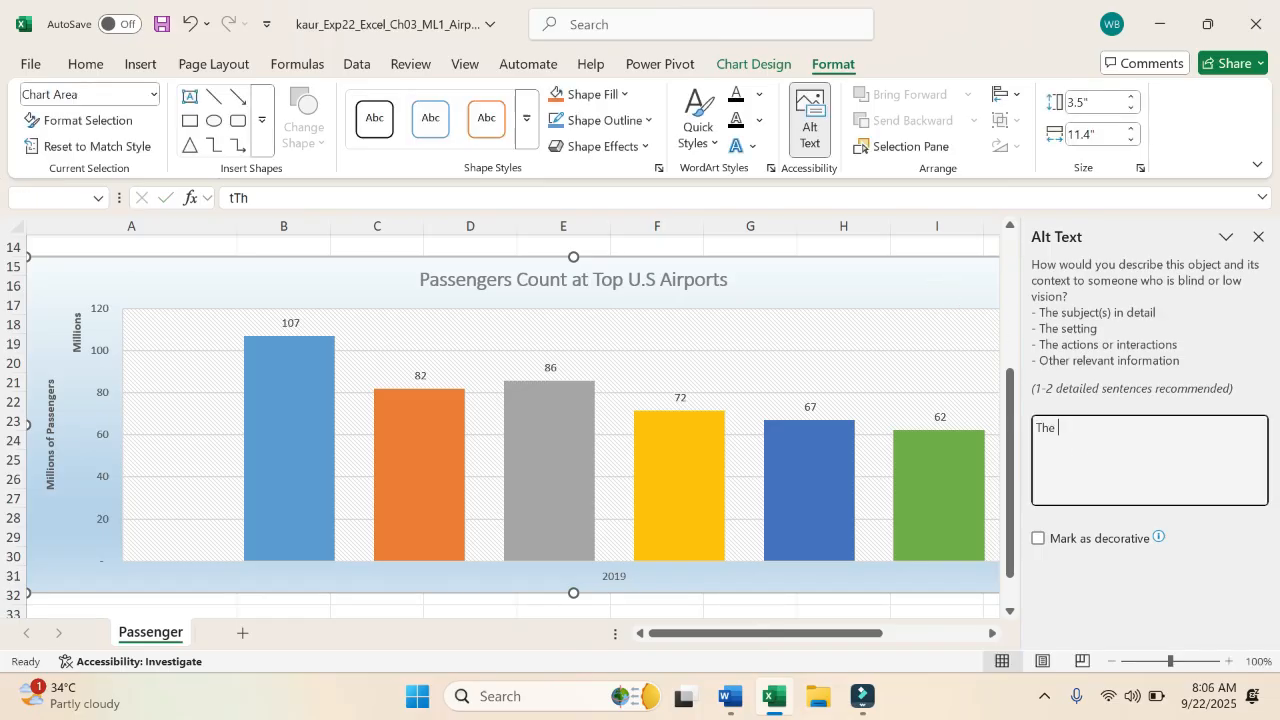
pyautogui.write('The colum')
pyautogui.write('n chart')
pyautogui.write(' dispay: ')
pyautogui.write('the number')
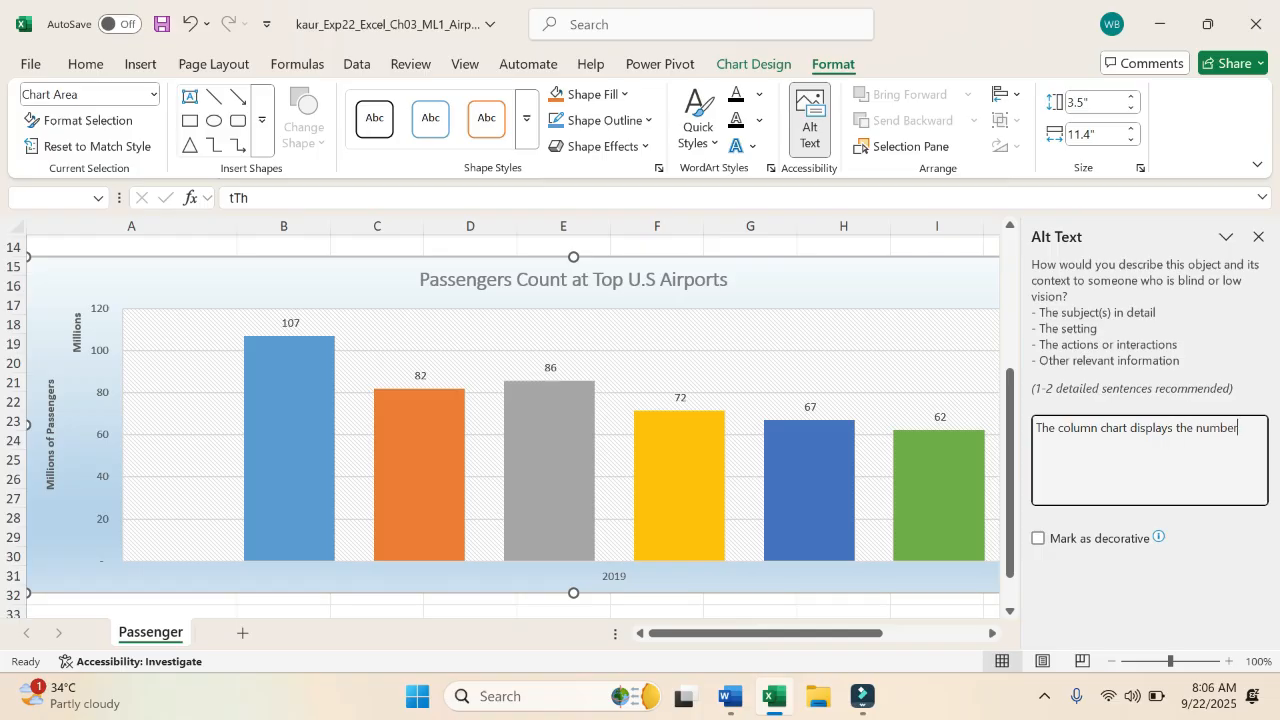
pyautogui.write(' of ')
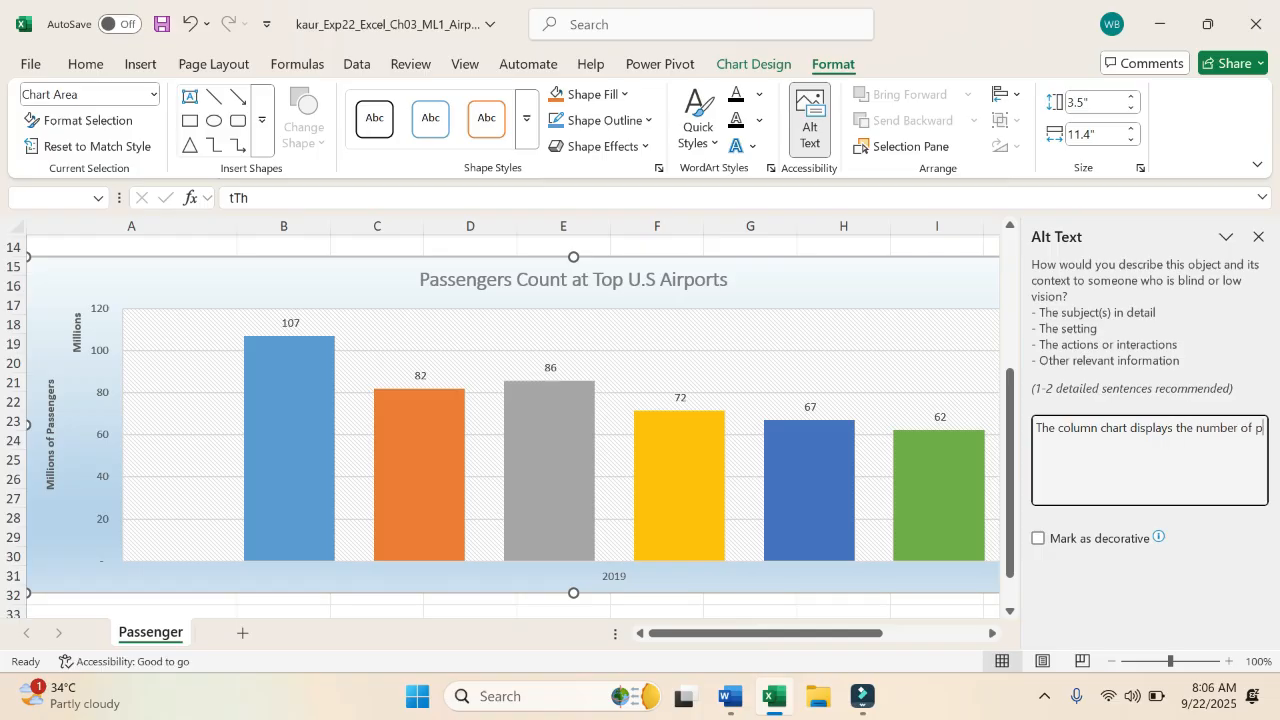
pyautogui.write('passengers.')
# - Compare the column chart's Alt Text in Excel with the wording required by step 7 in Word
pyautogui.click(735, 698)
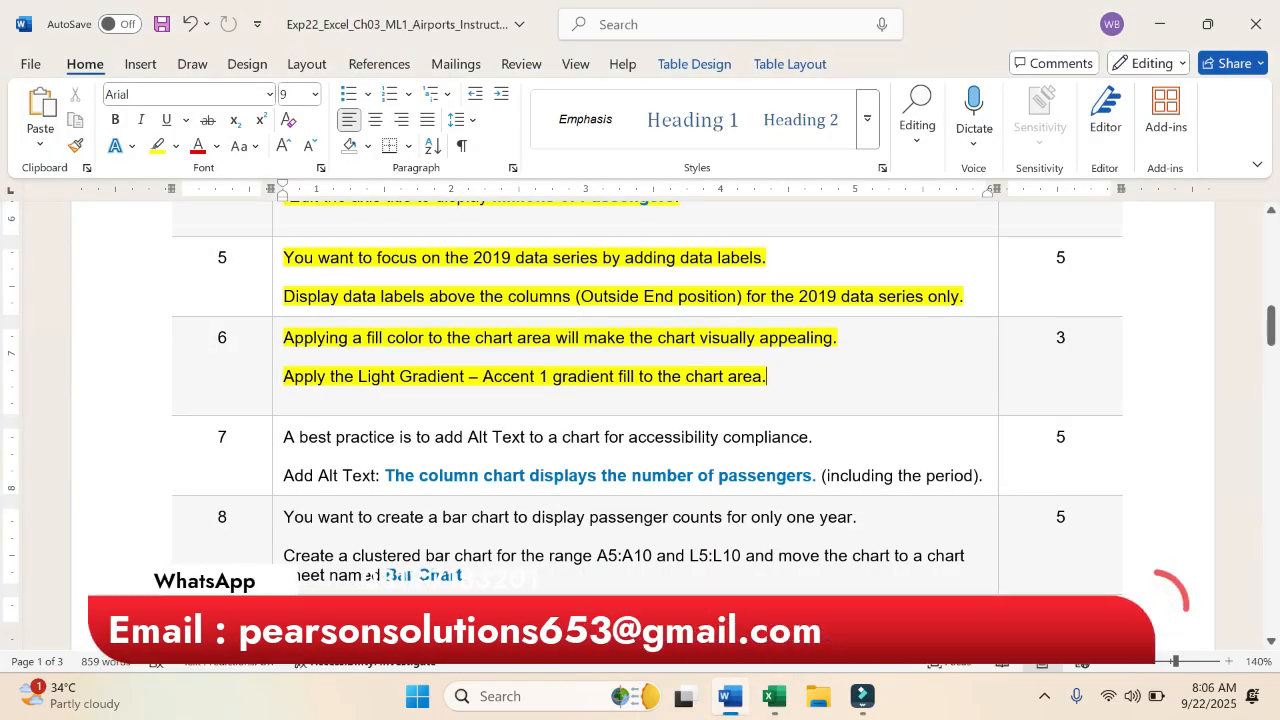
pyautogui.click(776, 705)
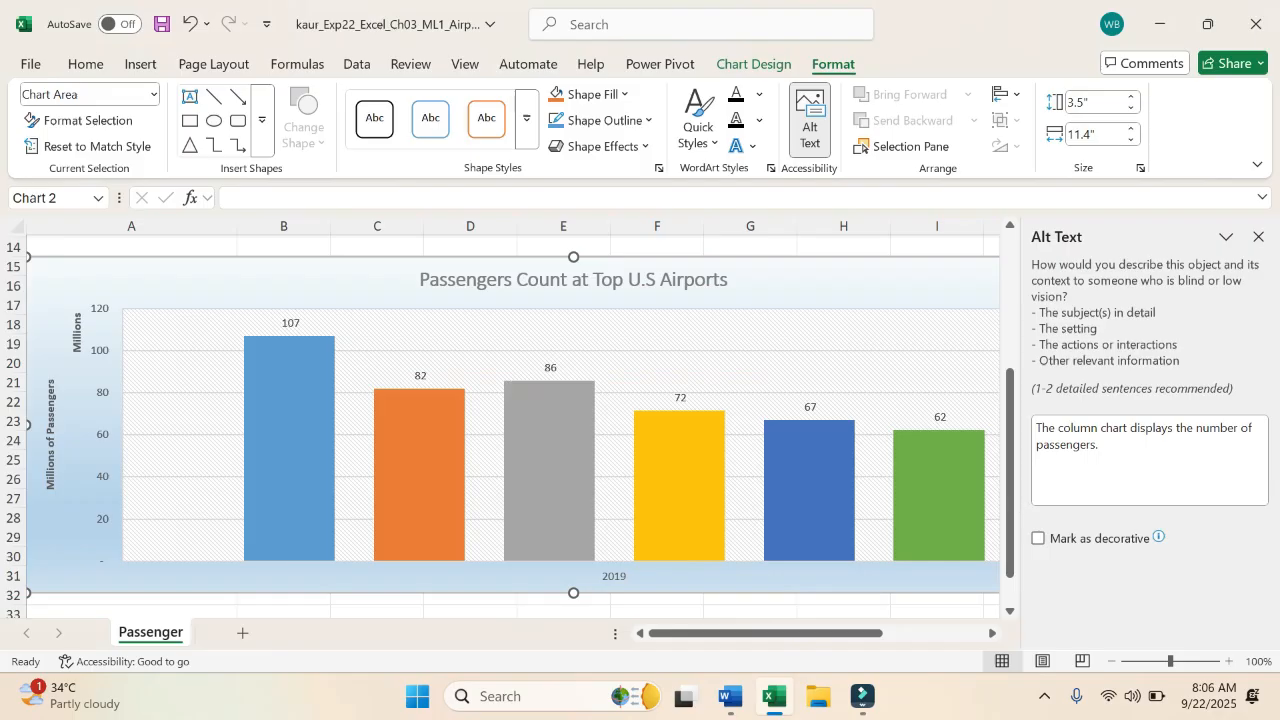
pyautogui.click(1107, 460)
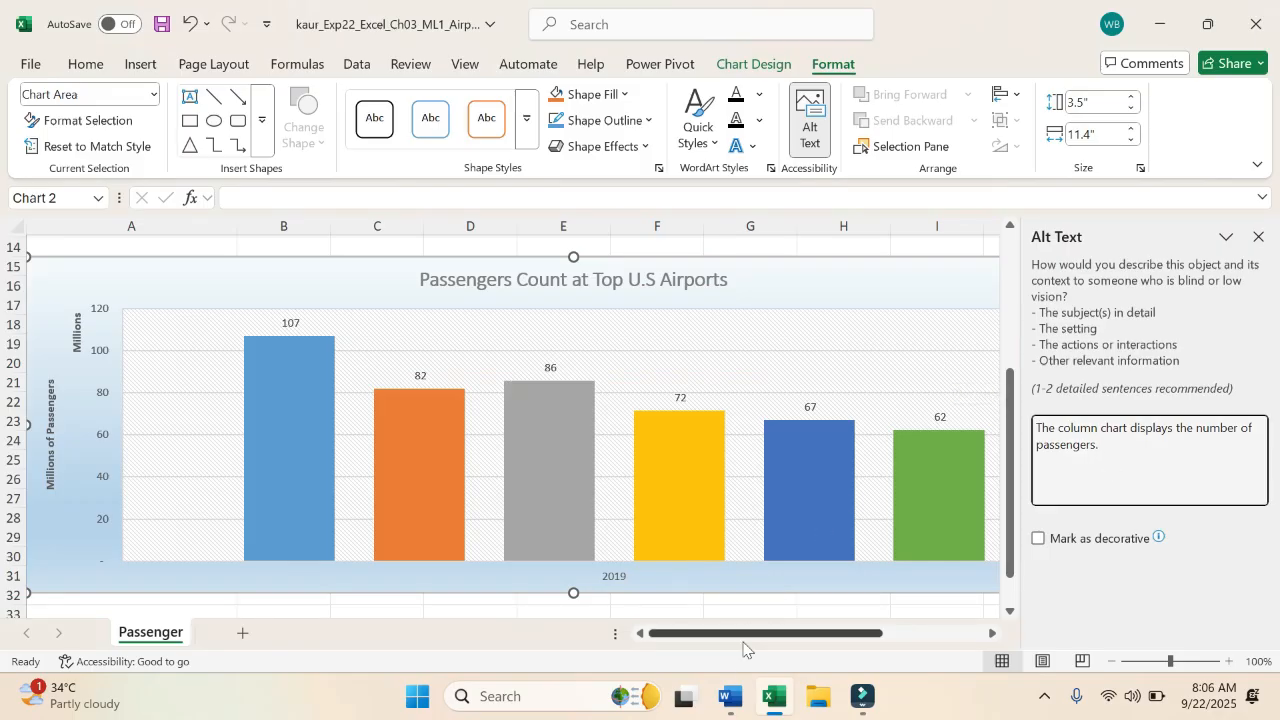
pyautogui.click(731, 697)
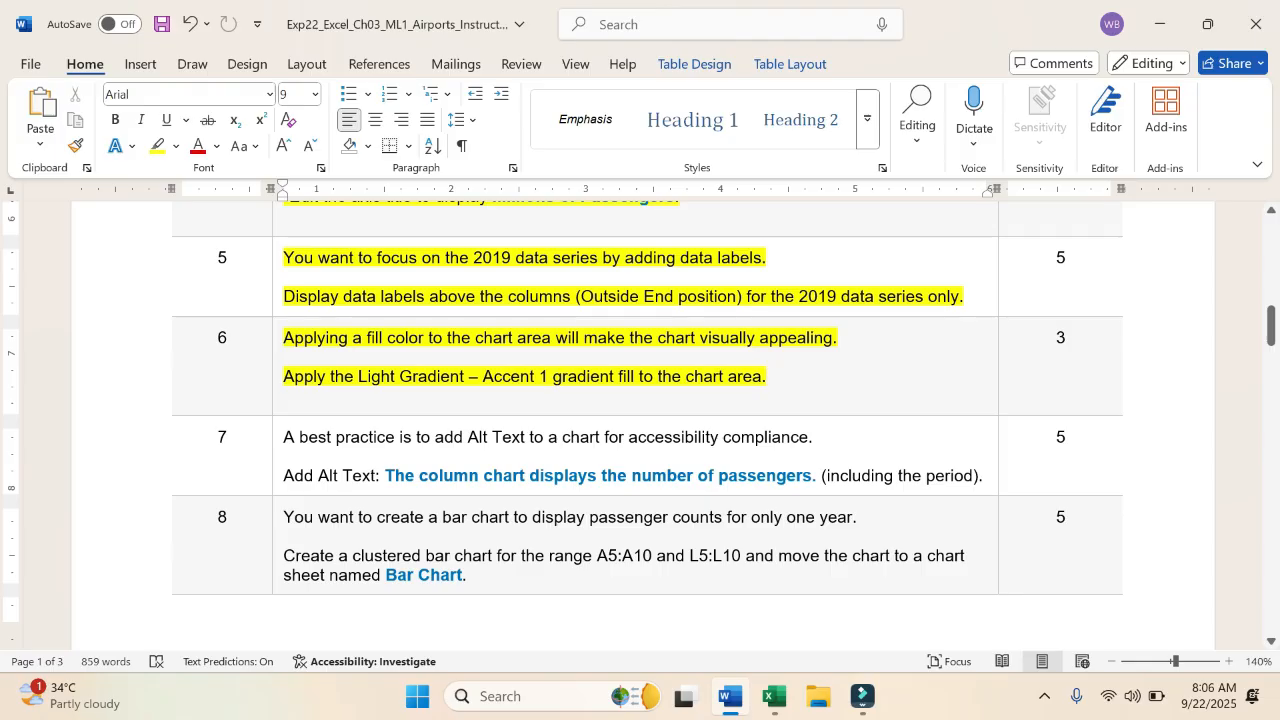
# - Highlight both sentences of the step 7 Alt Text instructions in yellow in the Word document
pyautogui.moveTo(271, 429); pyautogui.dragTo(977, 485)
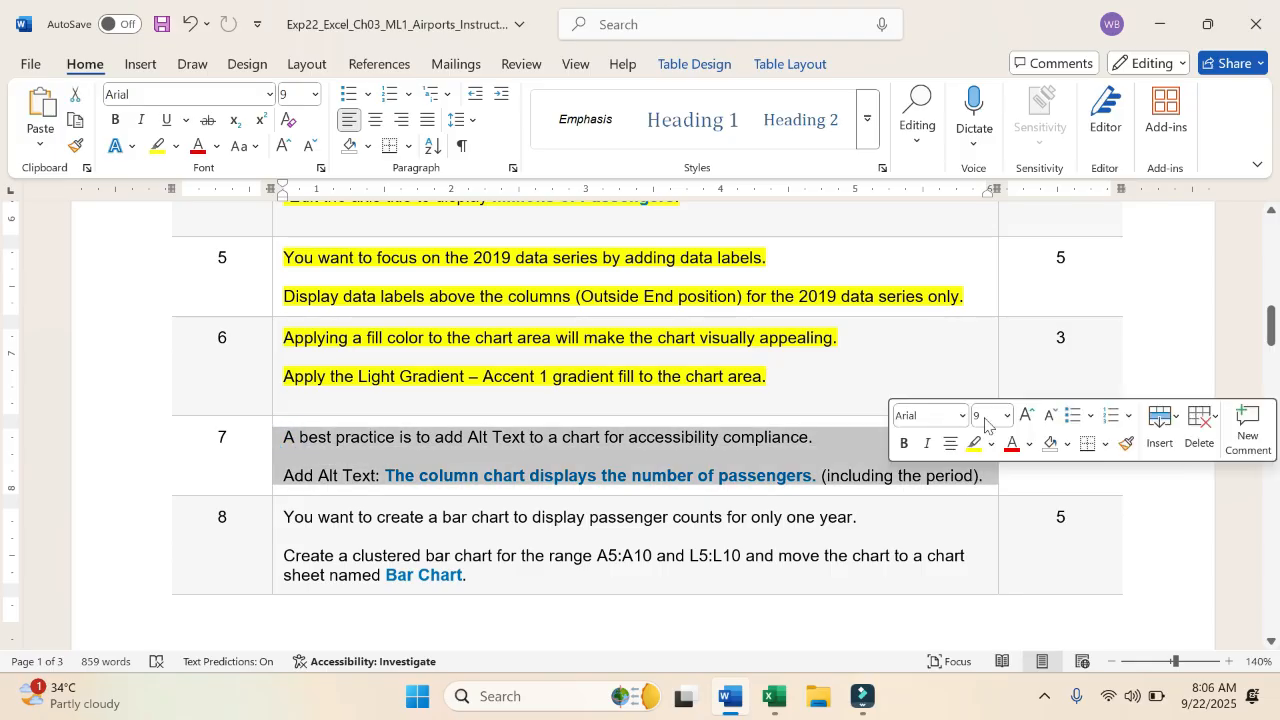
pyautogui.click(974, 443)
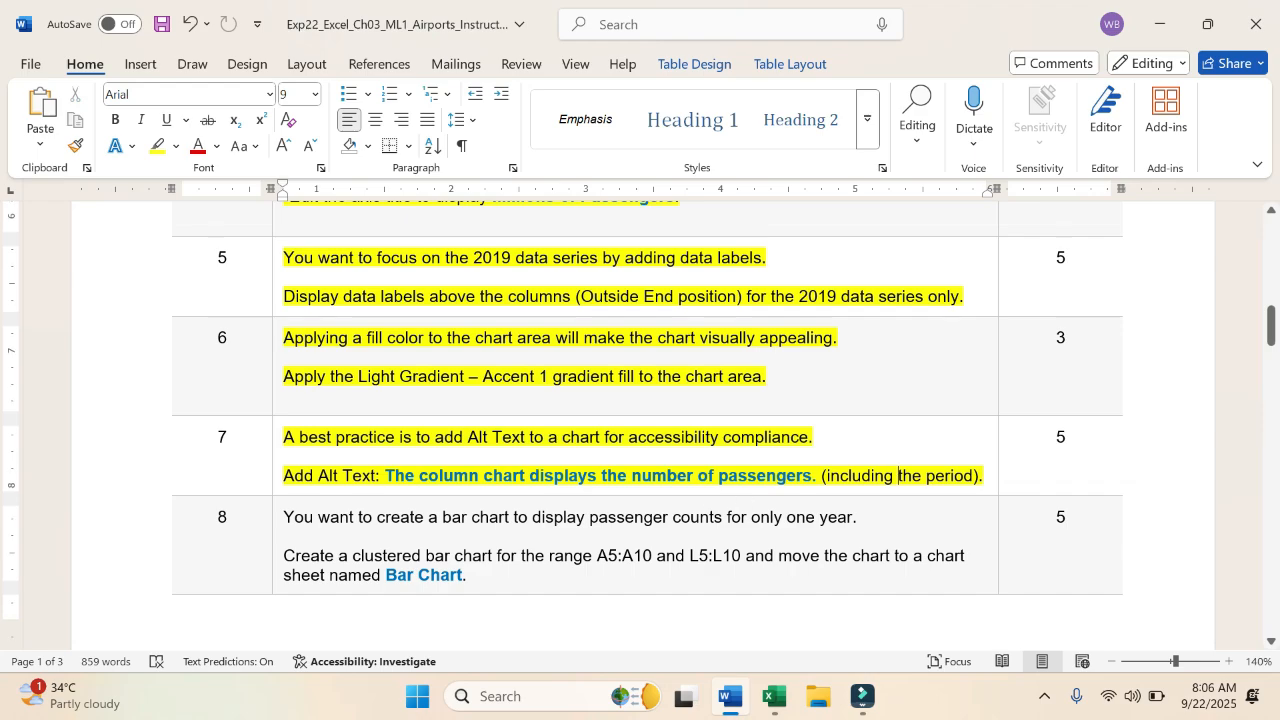
# - Look through the remaining instructions from step 8 to step 17, and go back over the highlighted steps 2 to 7
pyautogui.scroll(-3, 640, 410)
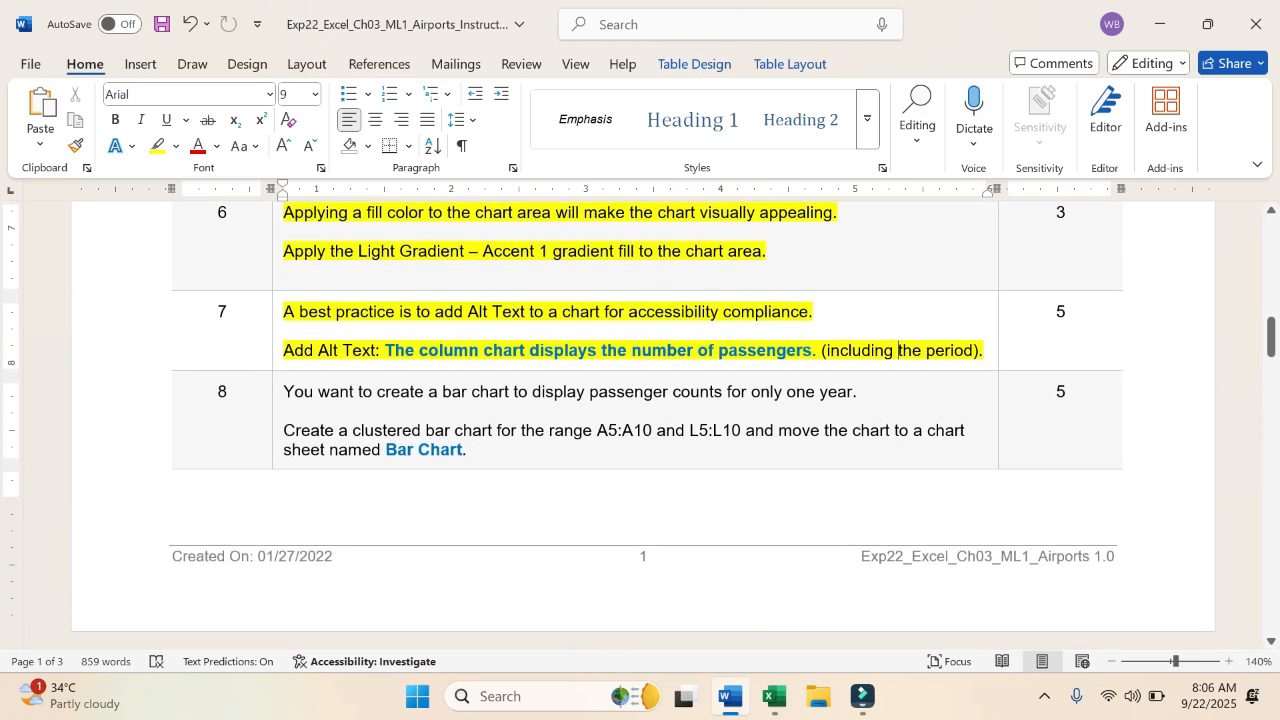
pyautogui.scroll(2, 640, 420)
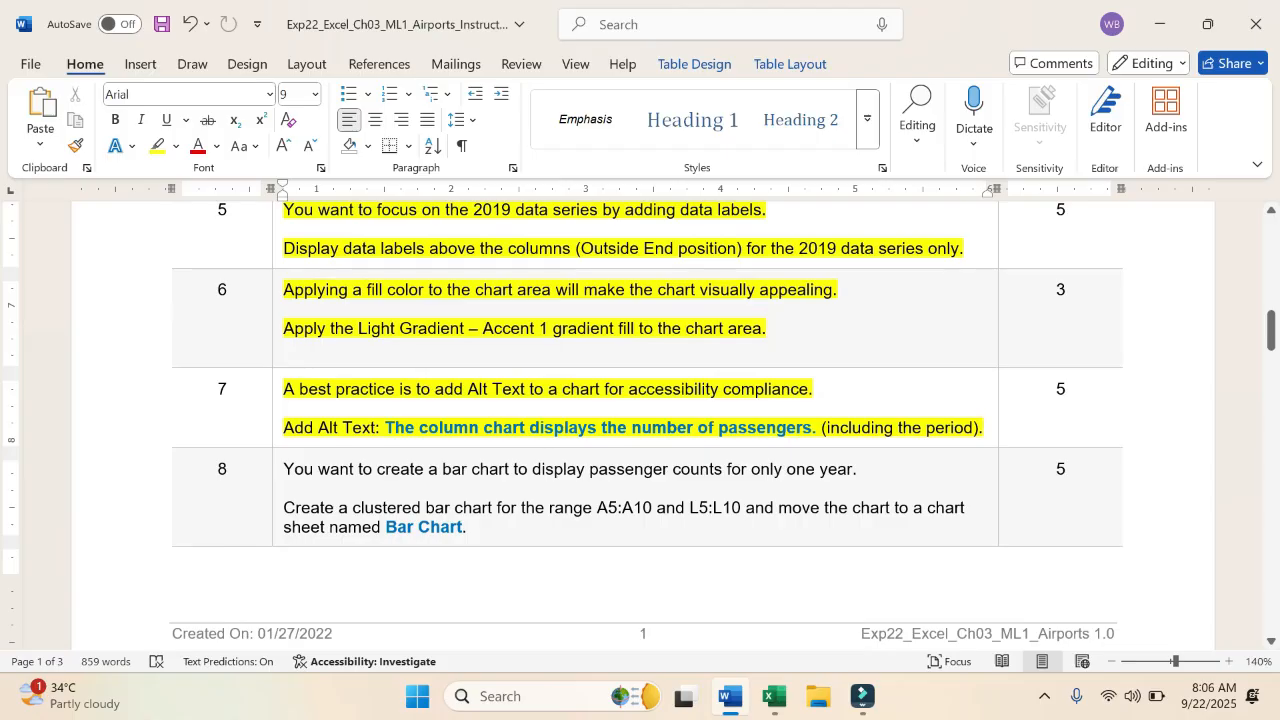
pyautogui.scroll(-15, 486, 506)
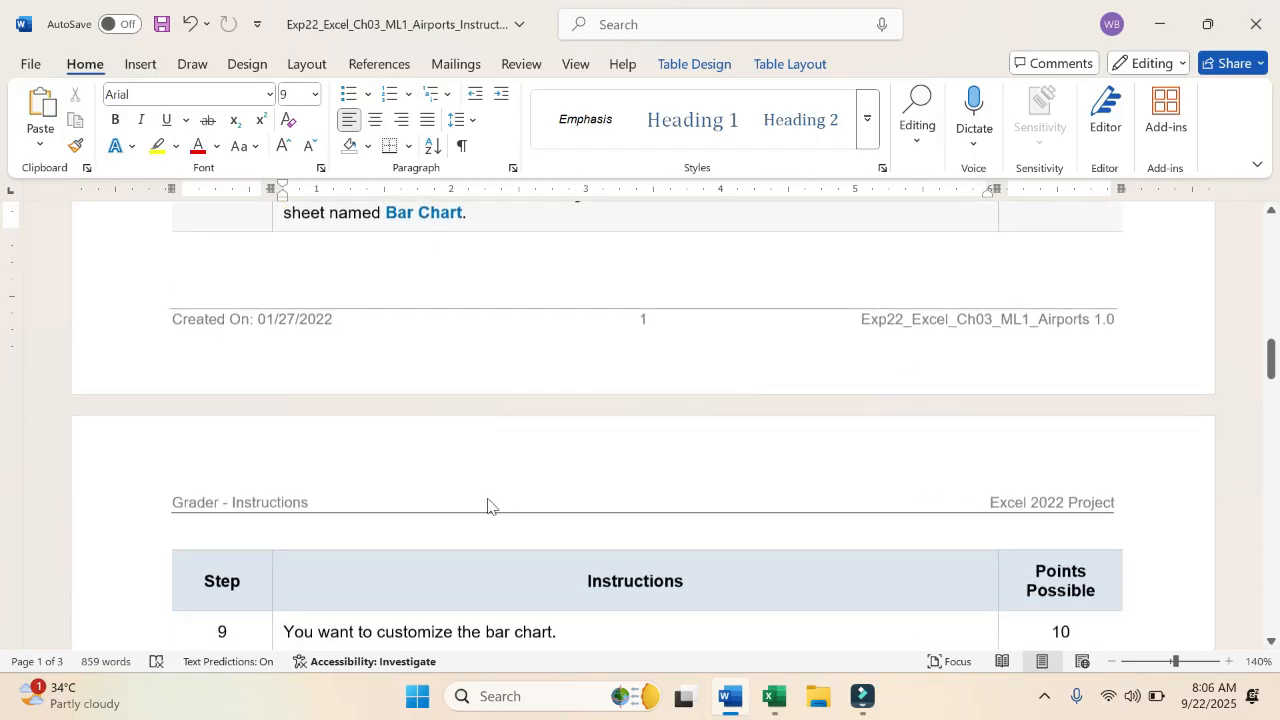
pyautogui.scroll(-5, 640, 424)
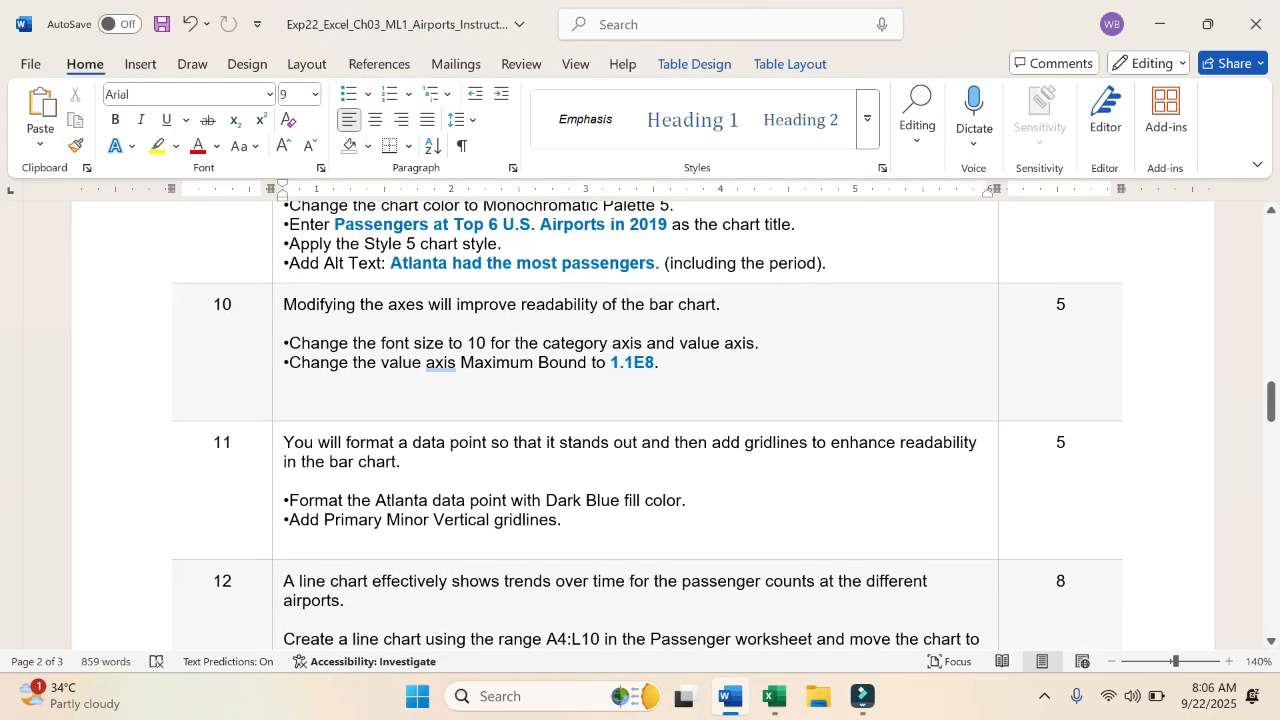
pyautogui.scroll(-8, 640, 424)
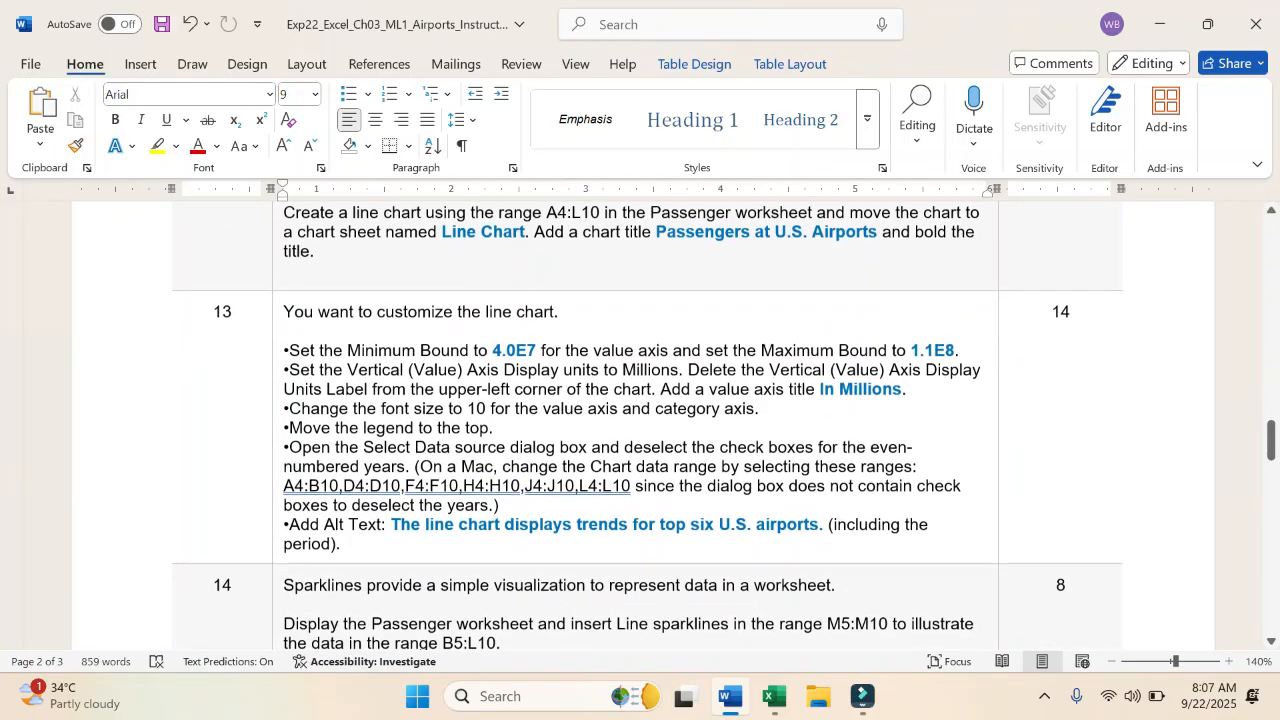
pyautogui.scroll(-3, 640, 424)
pyautogui.scroll(3, 640, 424)
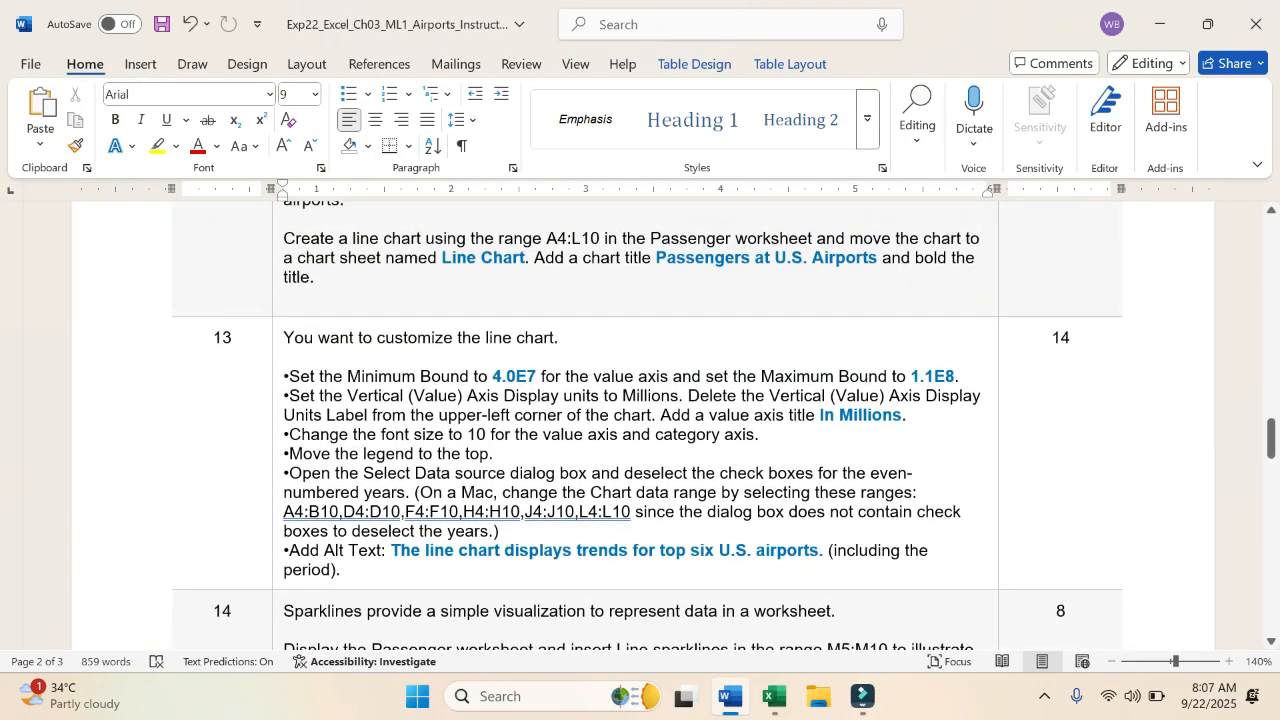
pyautogui.scroll(-8, 640, 424)
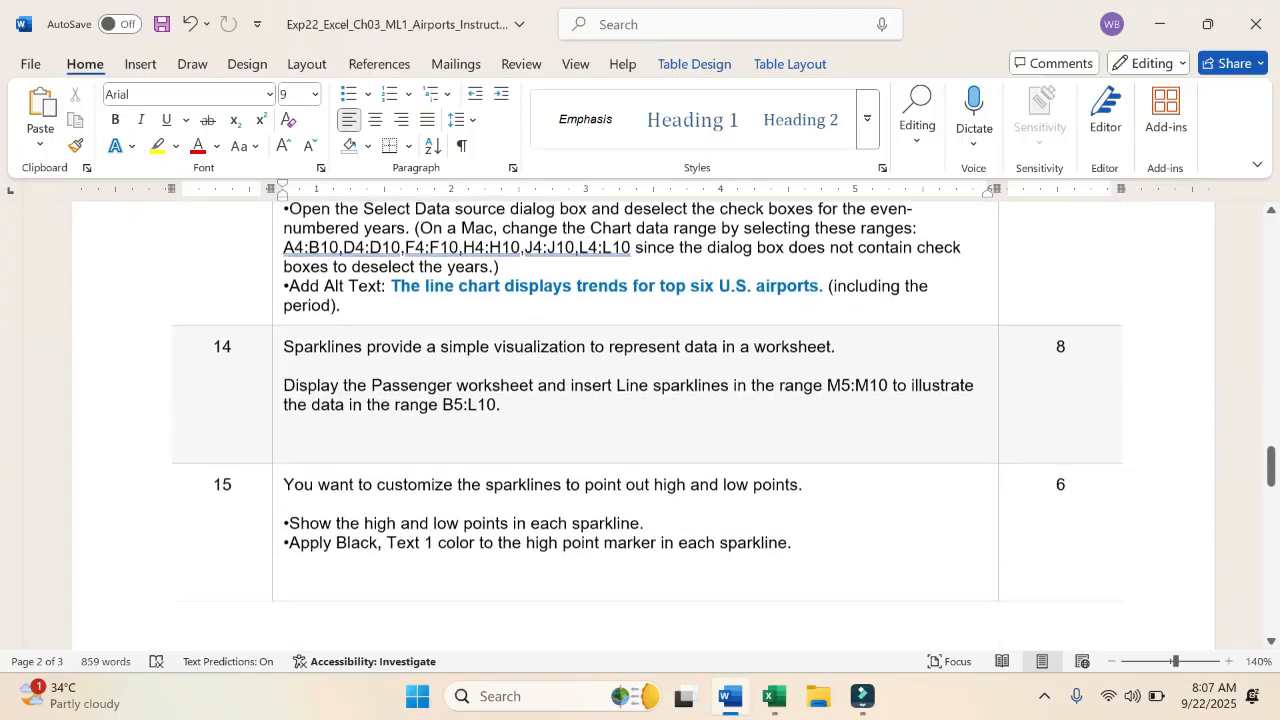
pyautogui.scroll(-12, 406, 423)
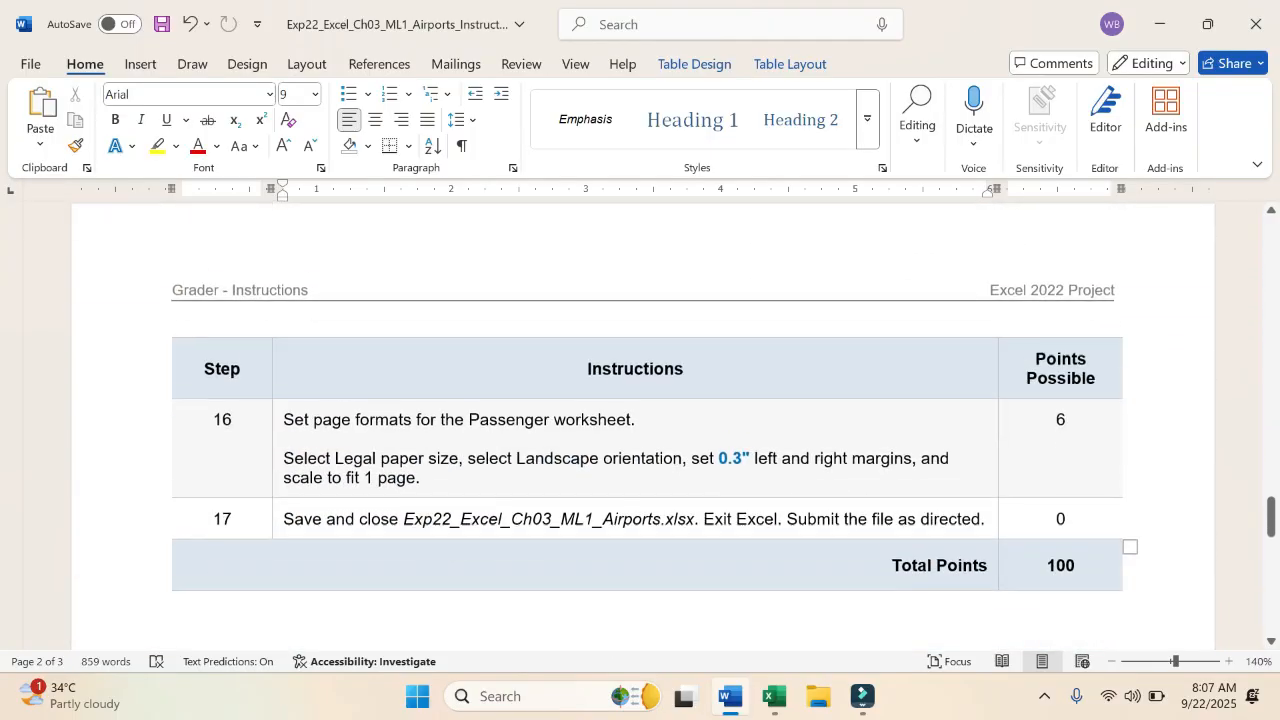
pyautogui.scroll(15, 408, 420)
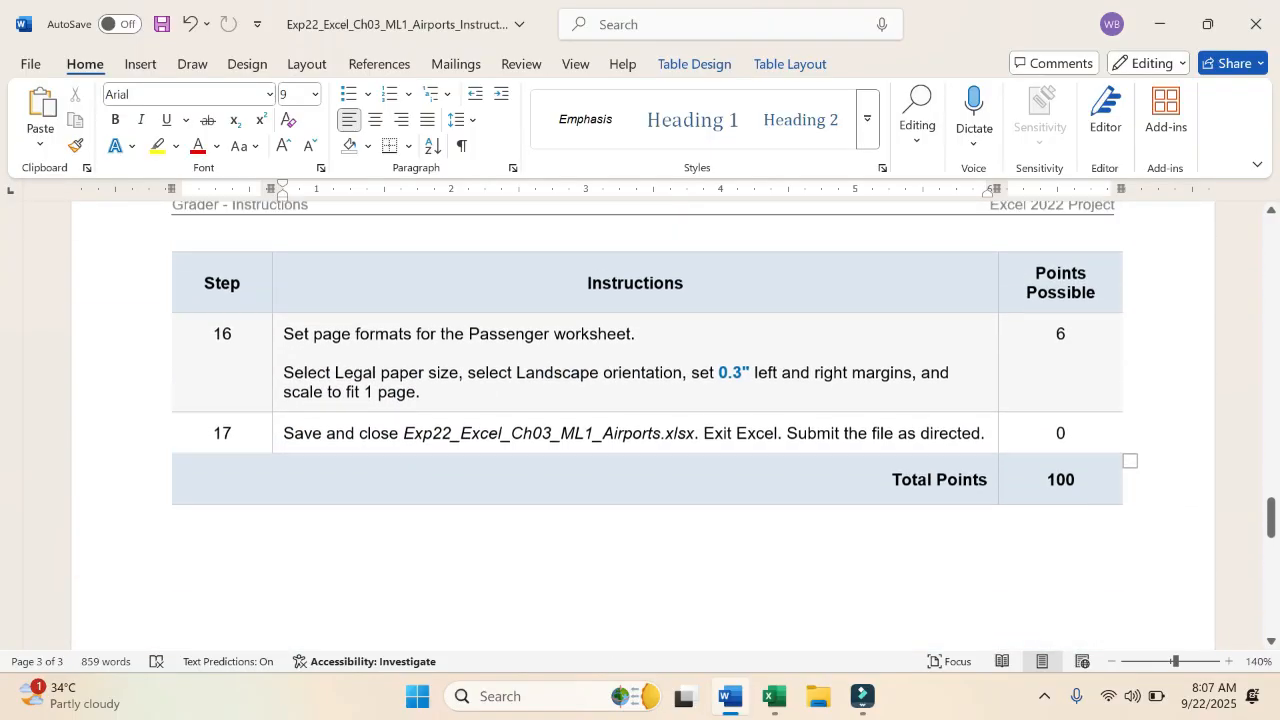
pyautogui.scroll(15, 406, 423)
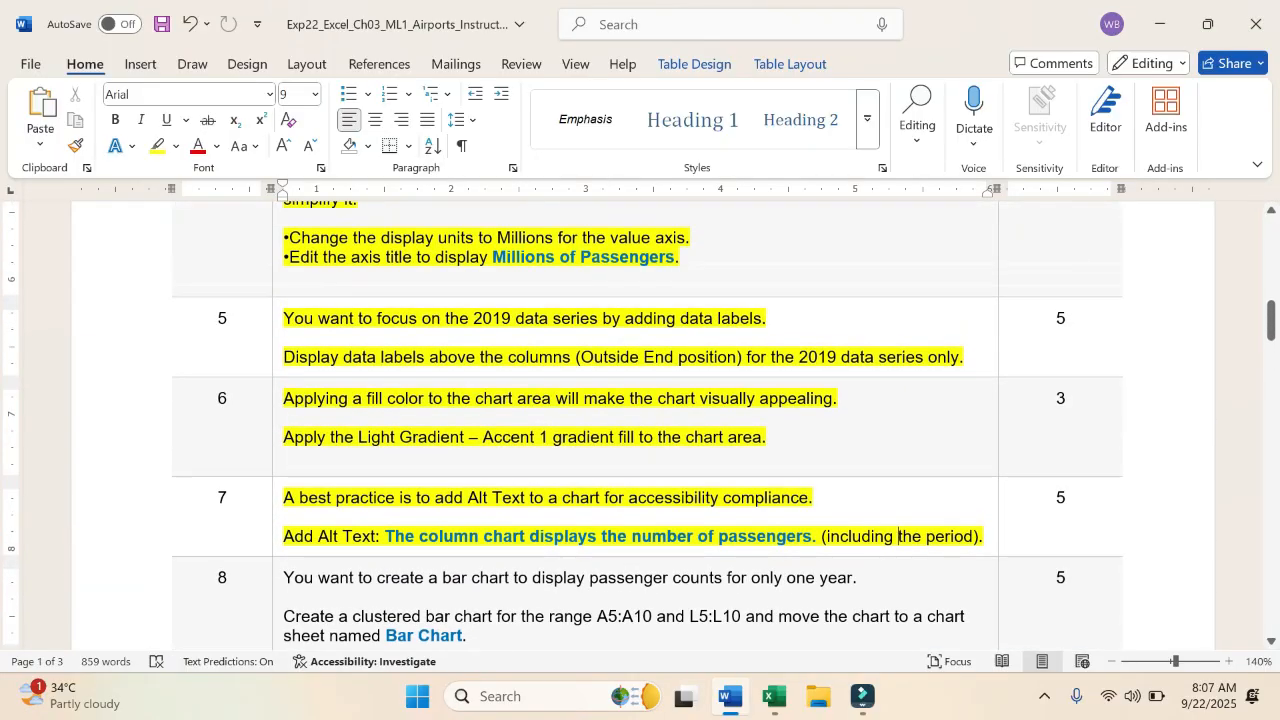
pyautogui.scroll(1, 497, 527)
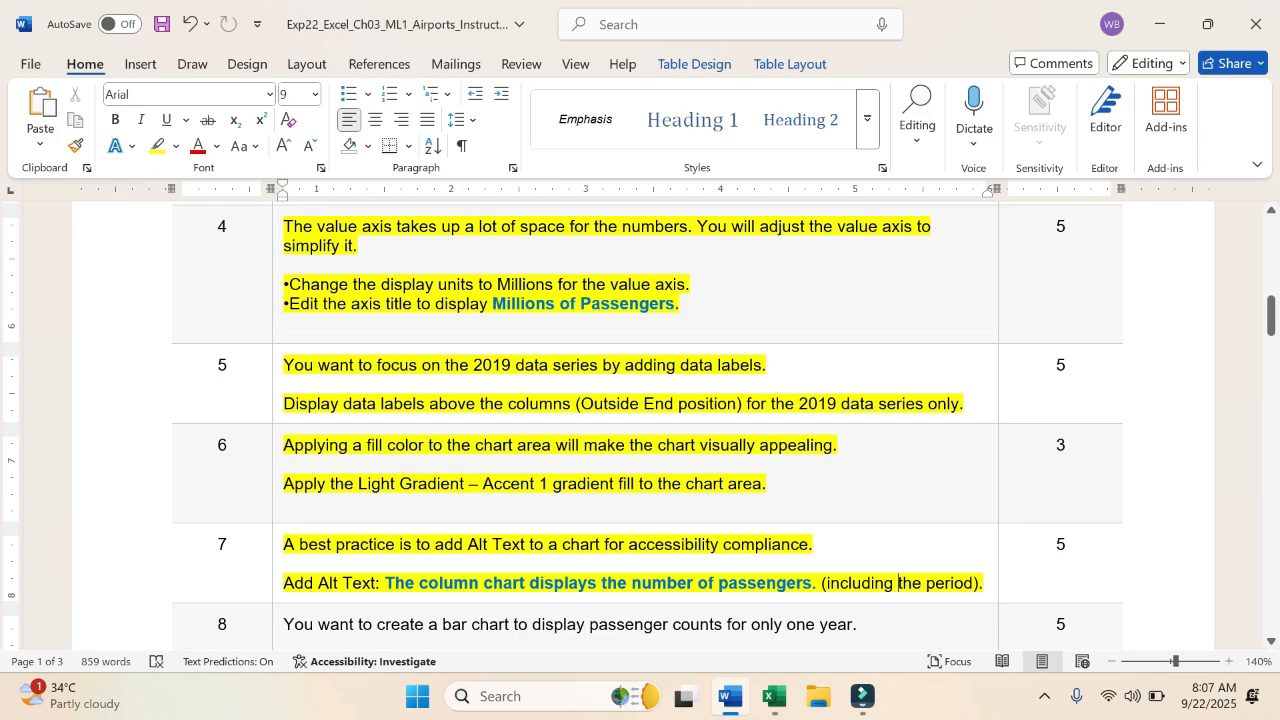
pyautogui.scroll(3, 924, 581)
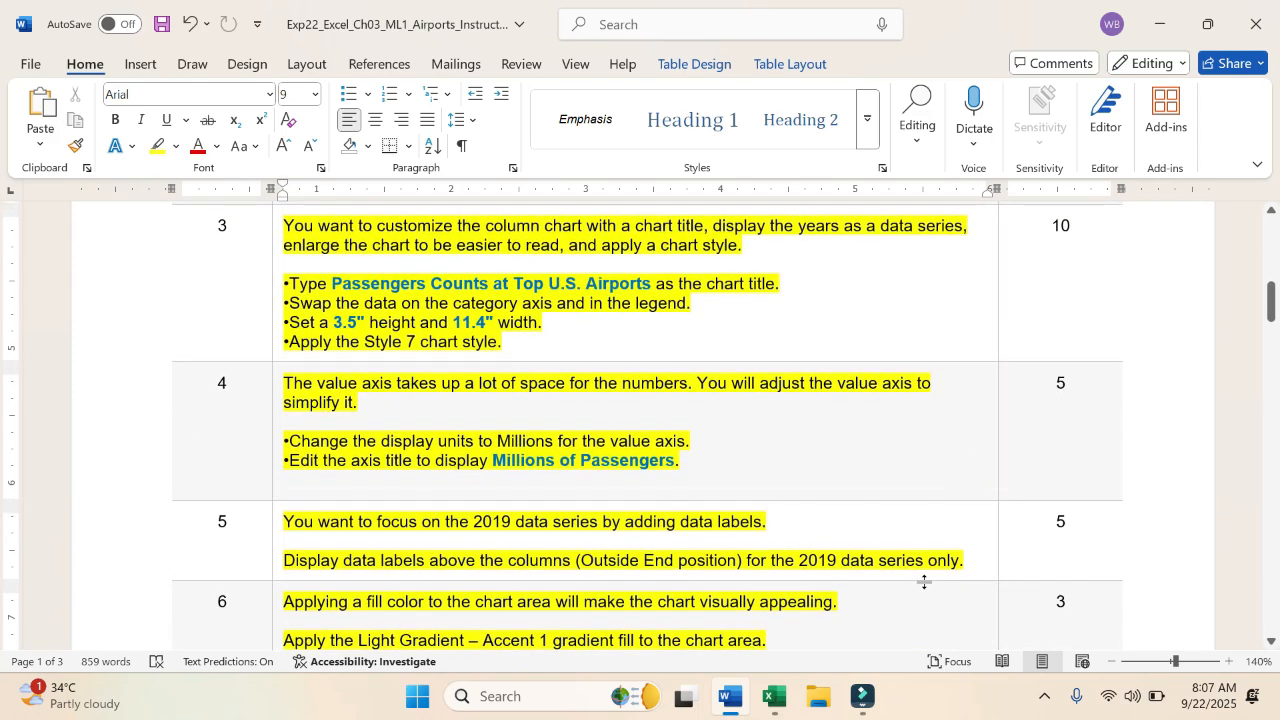
pyautogui.scroll(11, 924, 581)
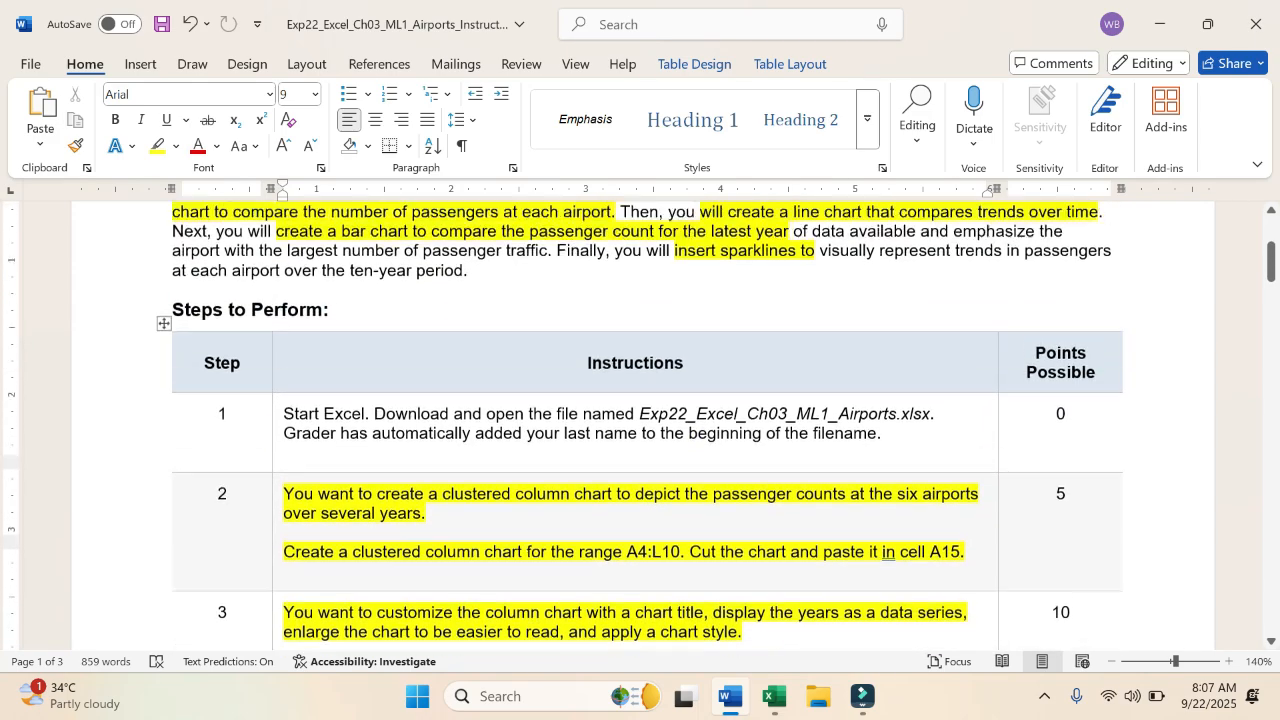